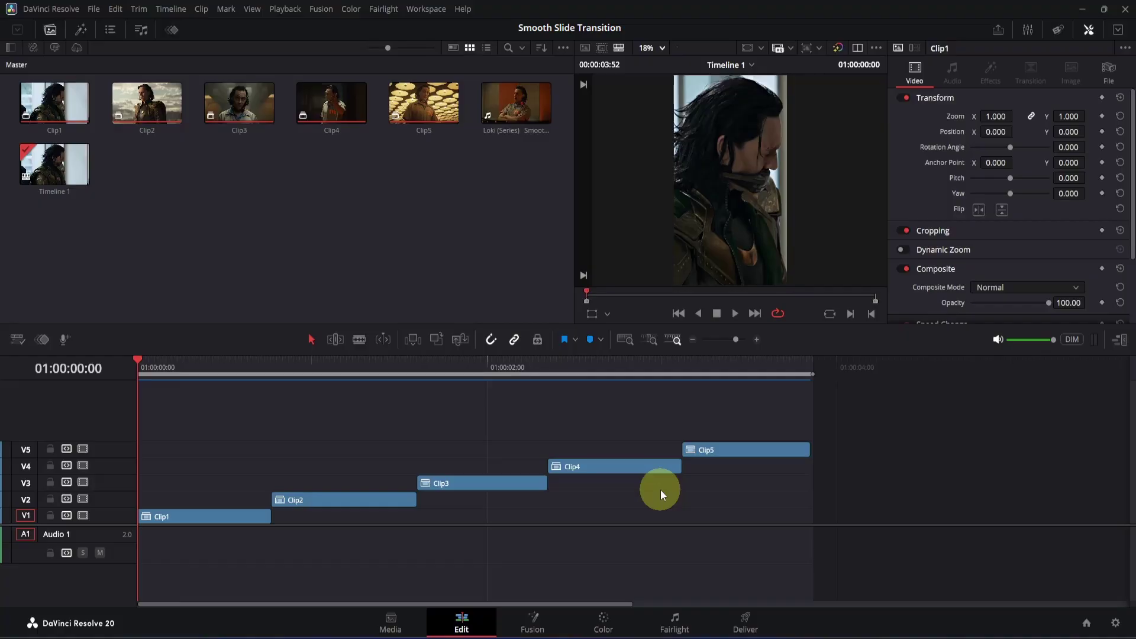
Add a Transform node after MediaIn1 in Clip1's Fusion composition and keyframe its Center at frame 0
{"action": "left_click", "coordinate": [539, 620]}
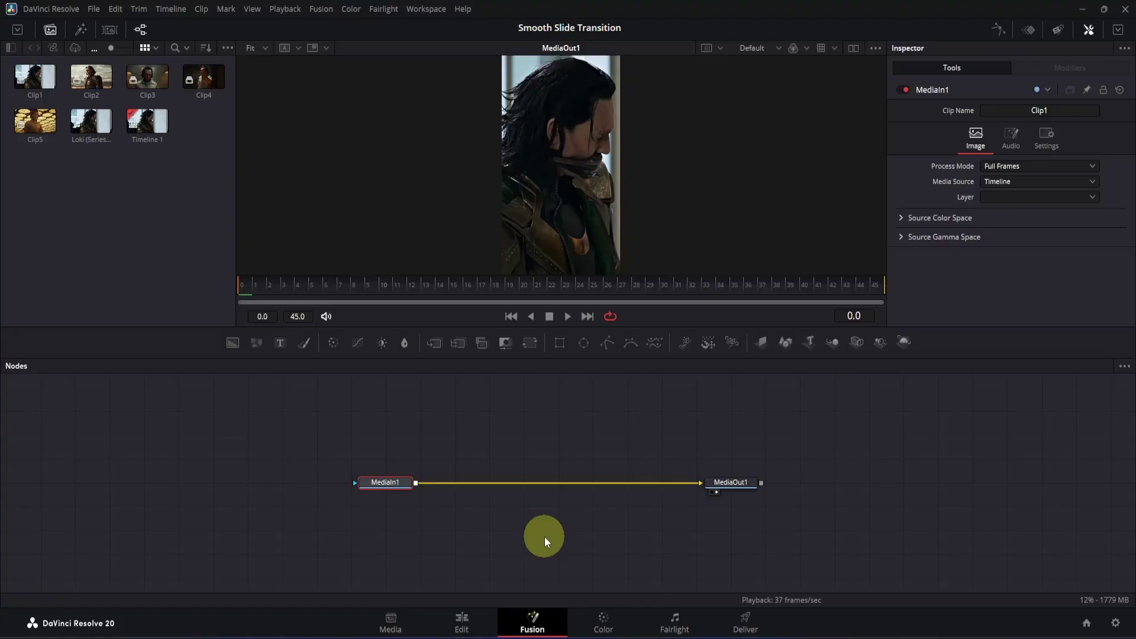
{"action": "left_click", "coordinate": [525, 349]}
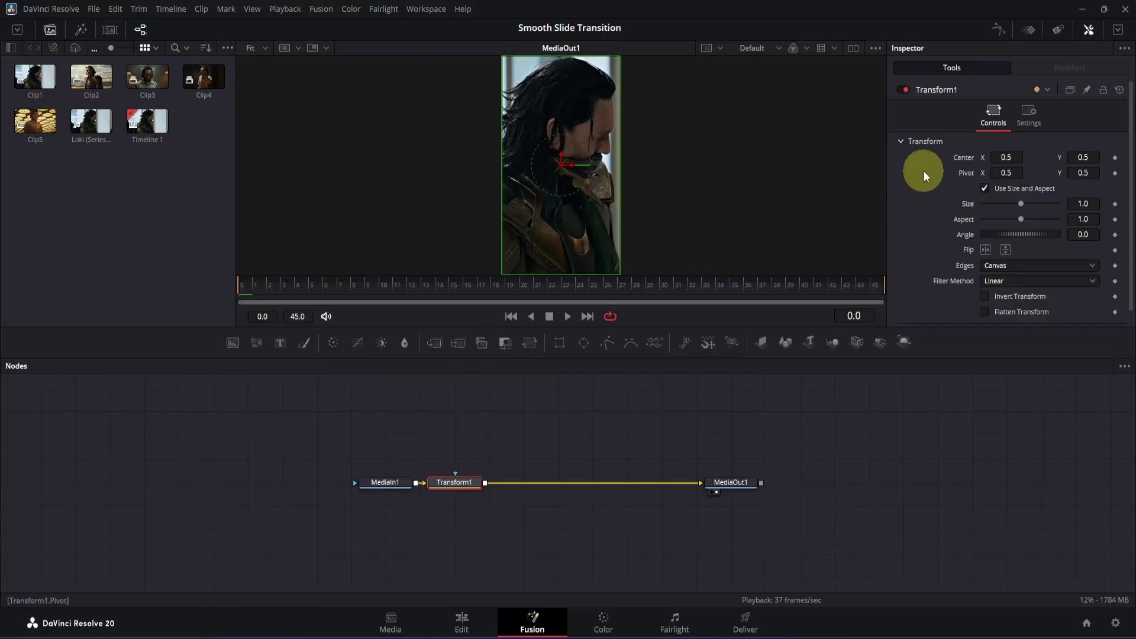
{"action": "left_click", "coordinate": [1115, 157]}
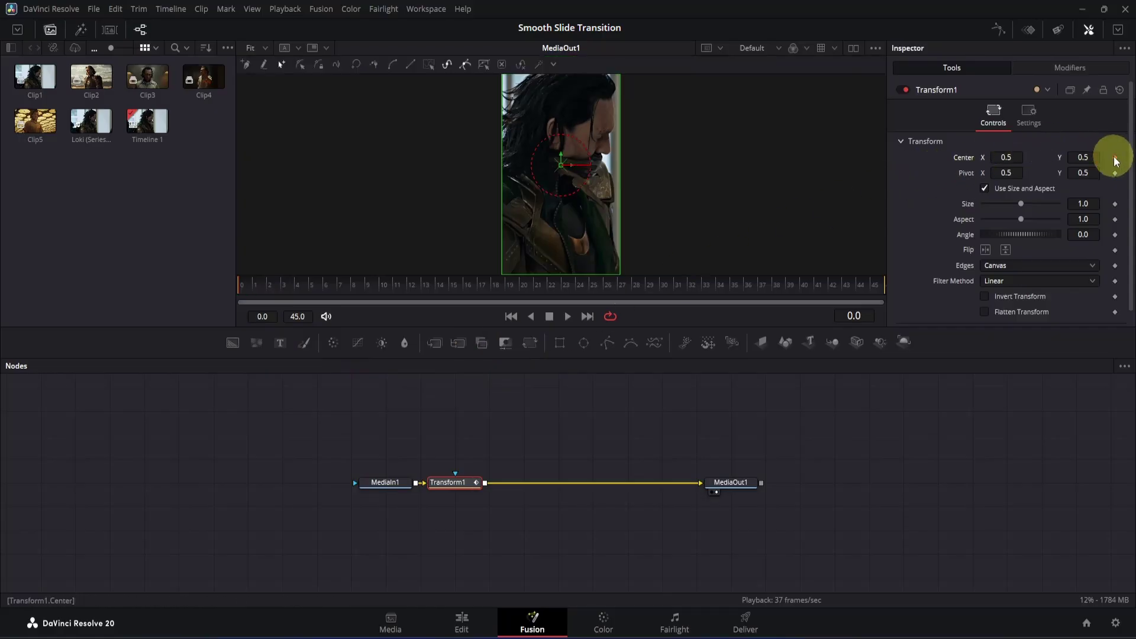
Set the Transform node's Center X to 0.1 at frame 45, the last frame of Clip1
{"action": "left_click", "coordinate": [857, 285]}
{"action": "left_click_drag", "start_coordinate": [857, 285], "coordinate": [891, 284]}
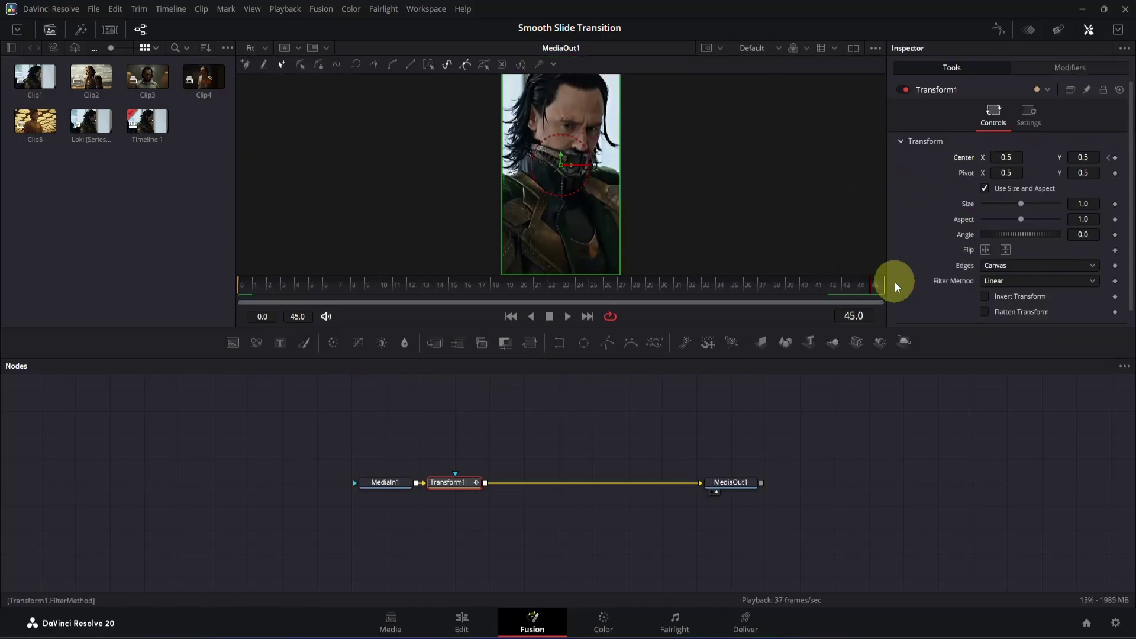
{"action": "left_click", "coordinate": [1012, 157]}
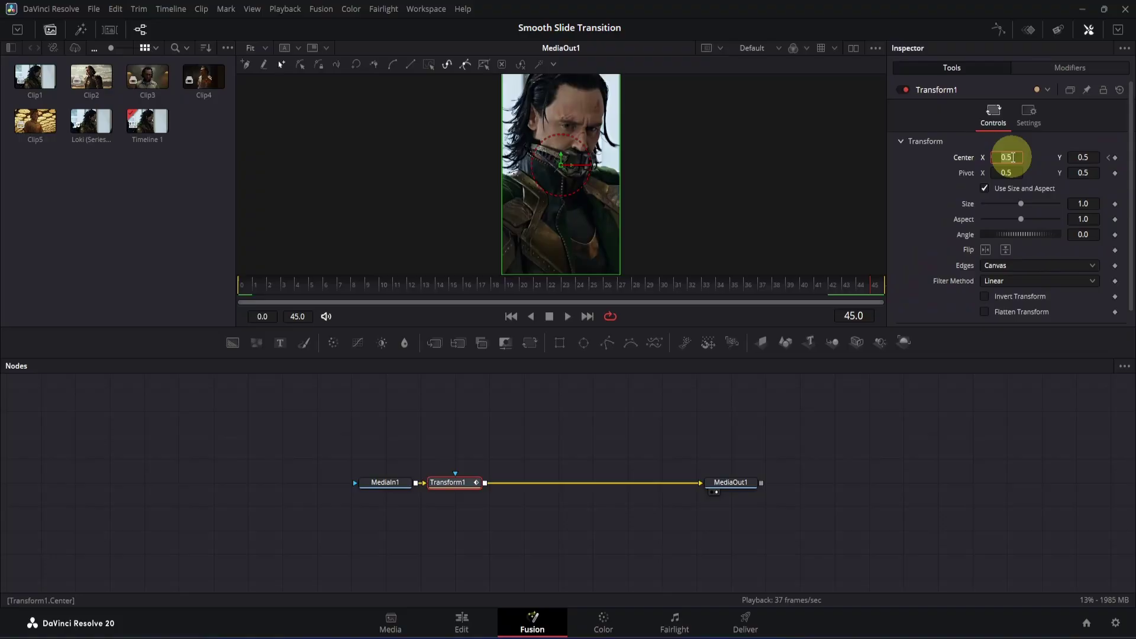
{"action": "key", "text": "Return"}
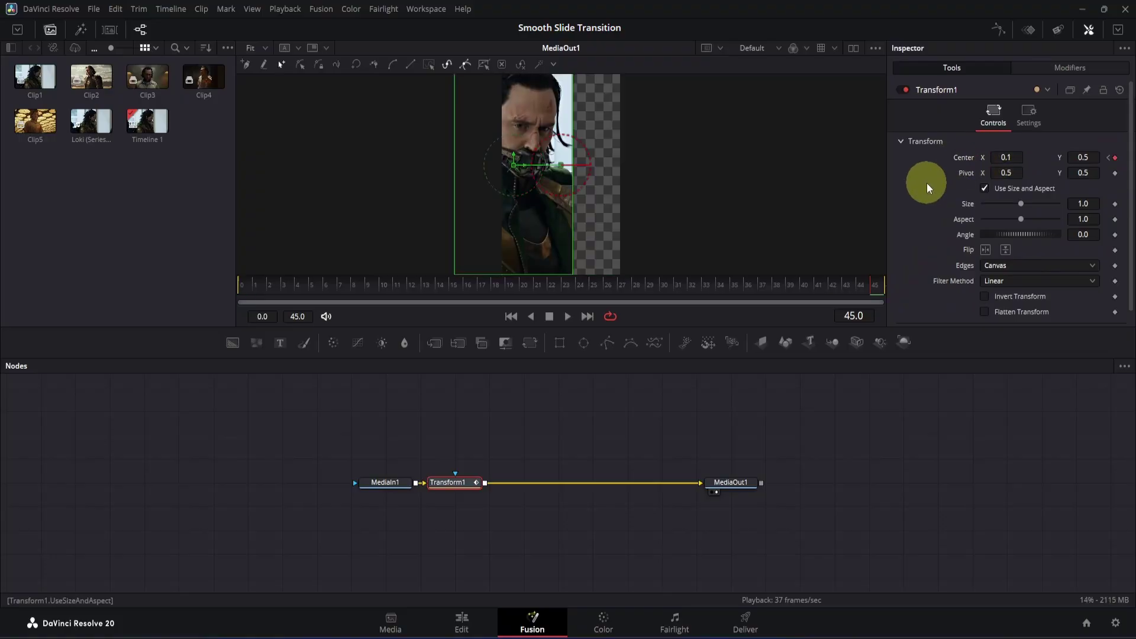
Display Transform1's Center displacement curve in the Spline editor, smooth both keyframes and shape it to start slowly and rise steeply at the last keyframe
{"action": "left_click", "coordinate": [997, 30]}
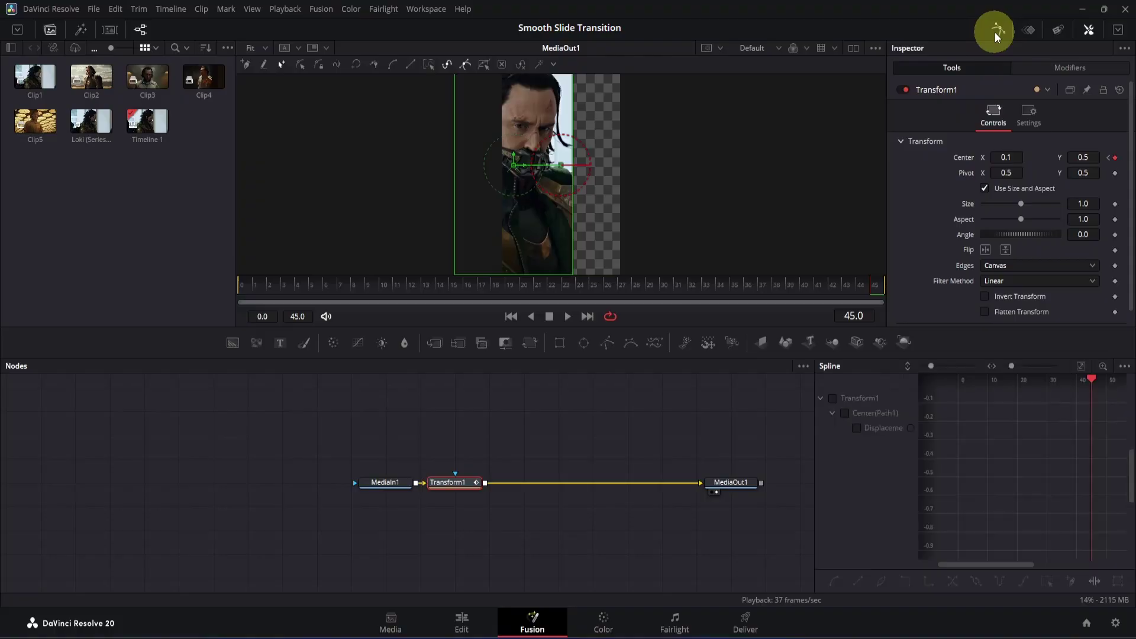
{"action": "left_click", "coordinate": [832, 398]}
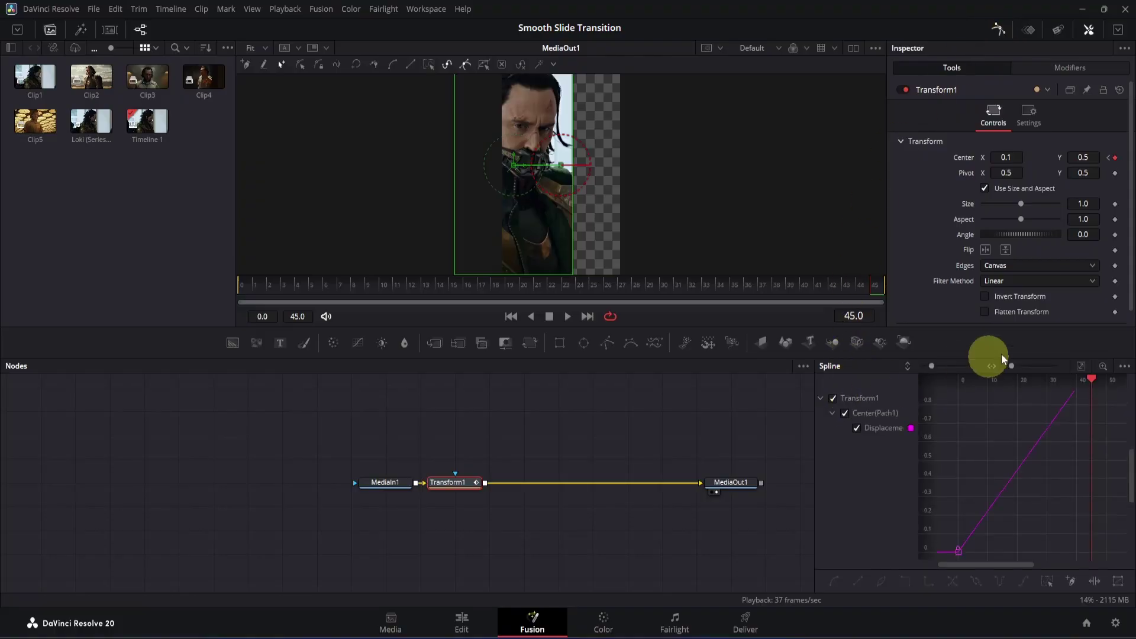
{"action": "left_click", "coordinate": [1085, 368]}
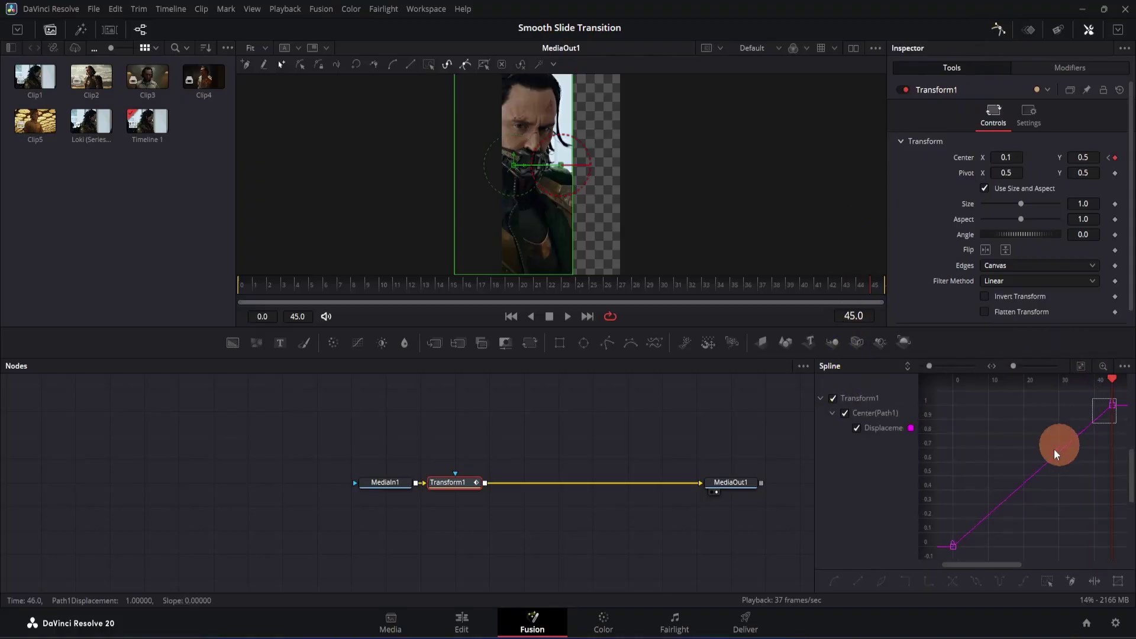
{"action": "key", "text": "shift+s"}
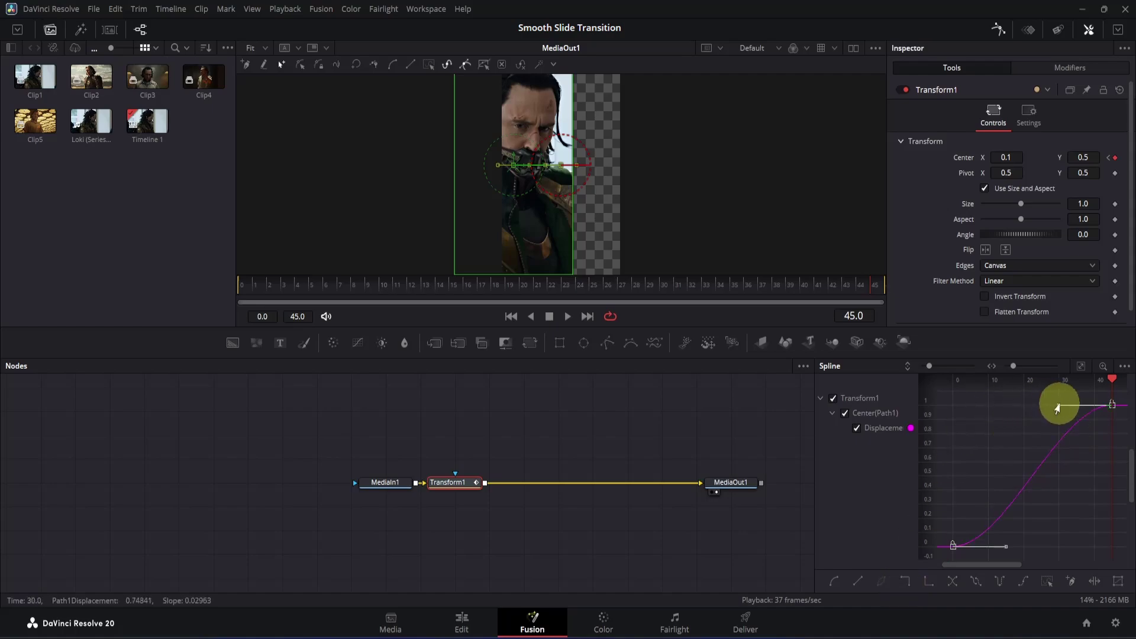
{"action": "left_click_drag", "start_coordinate": [1057, 408], "coordinate": [1113, 535]}
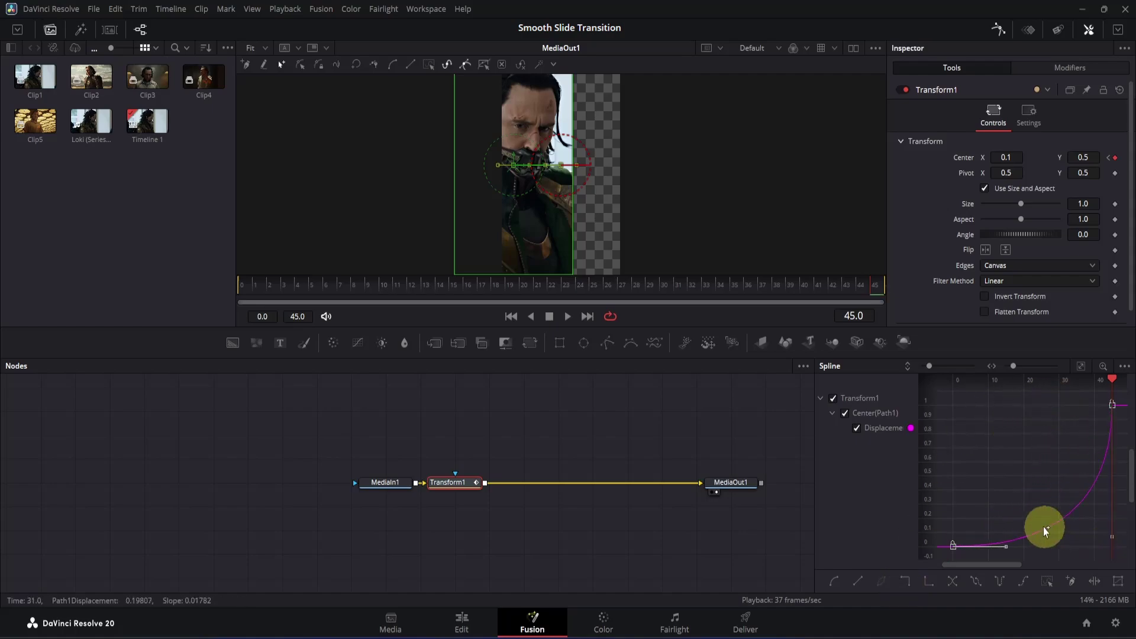
{"action": "left_click_drag", "start_coordinate": [1005, 546], "coordinate": [1111, 550]}
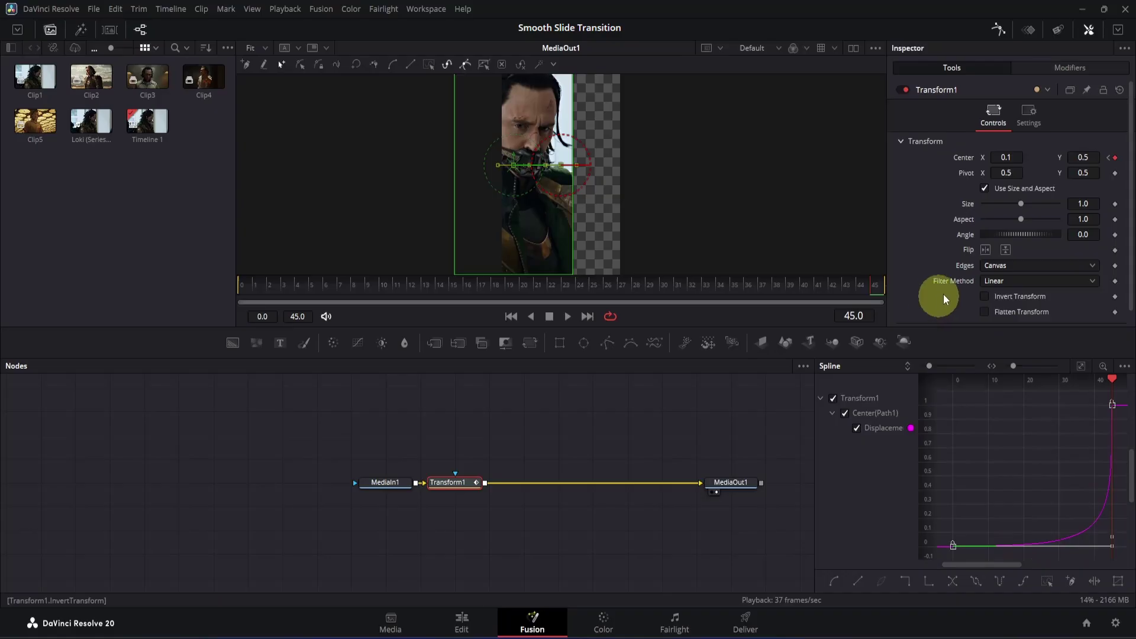
Set Transform1's Edges to Mirror and enable Motion Blur with Quality 10 and Shutter Angle 360
{"action": "left_click", "coordinate": [990, 265]}
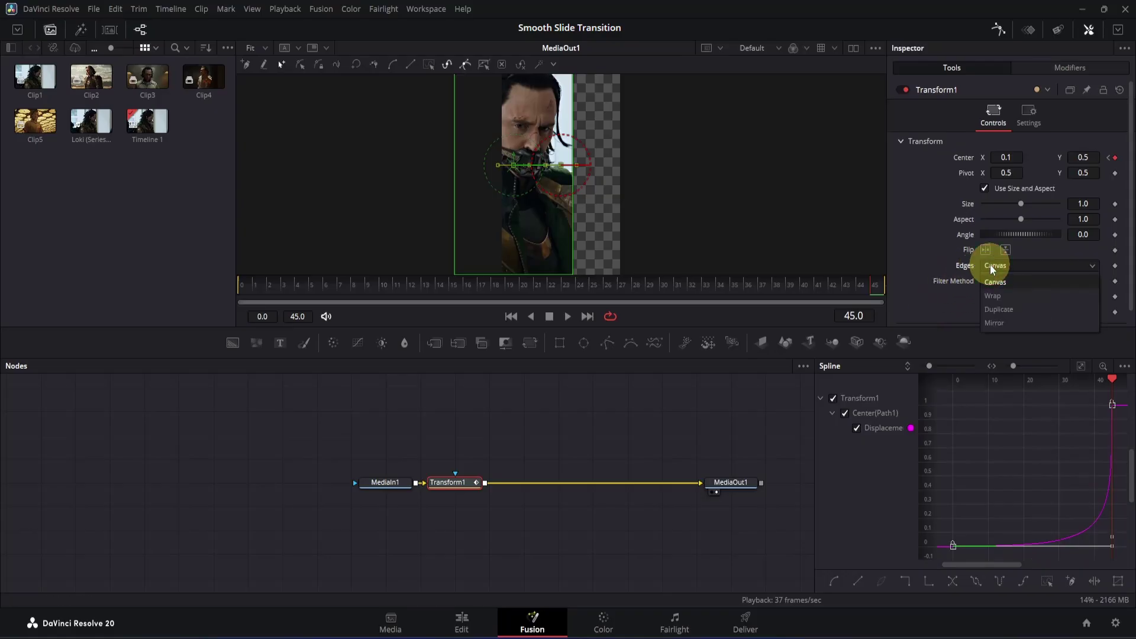
{"action": "left_click", "coordinate": [995, 323]}
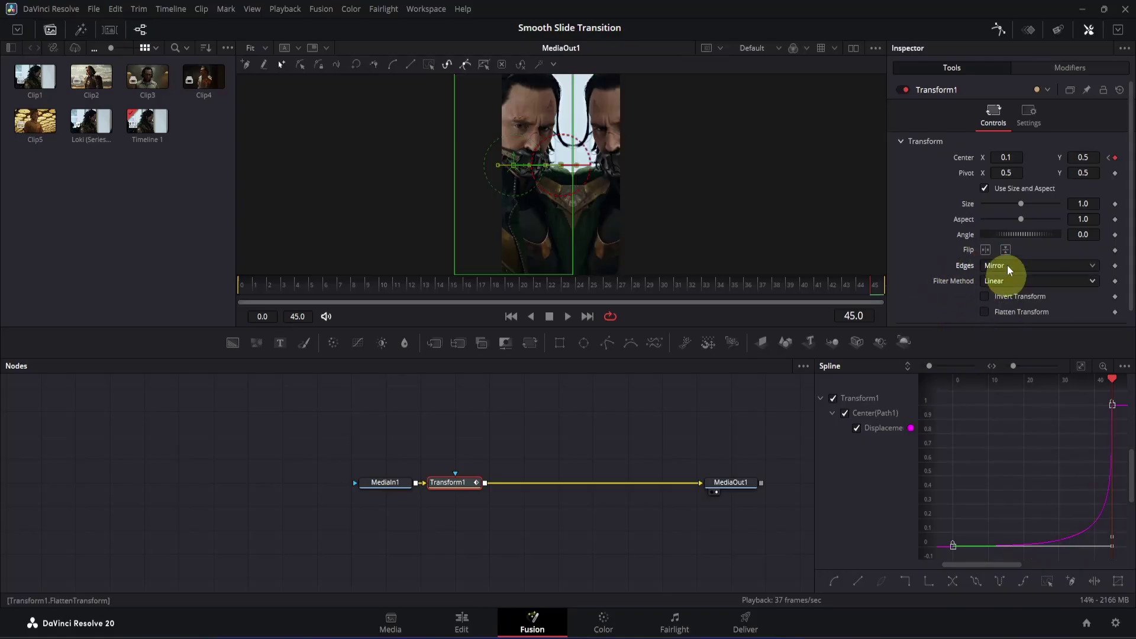
{"action": "left_click", "coordinate": [1025, 130]}
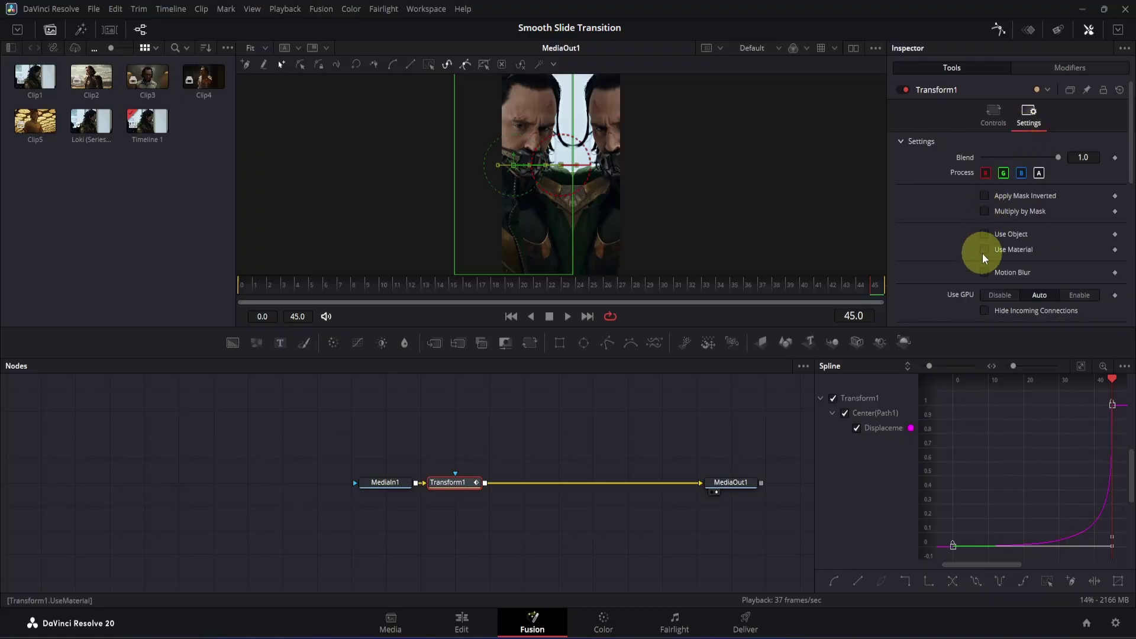
{"action": "left_click", "coordinate": [984, 271]}
{"action": "left_click_drag", "start_coordinate": [999, 288], "coordinate": [1100, 288]}
{"action": "left_click", "coordinate": [1021, 303]}
{"action": "left_click_drag", "start_coordinate": [1021, 303], "coordinate": [1077, 303]}
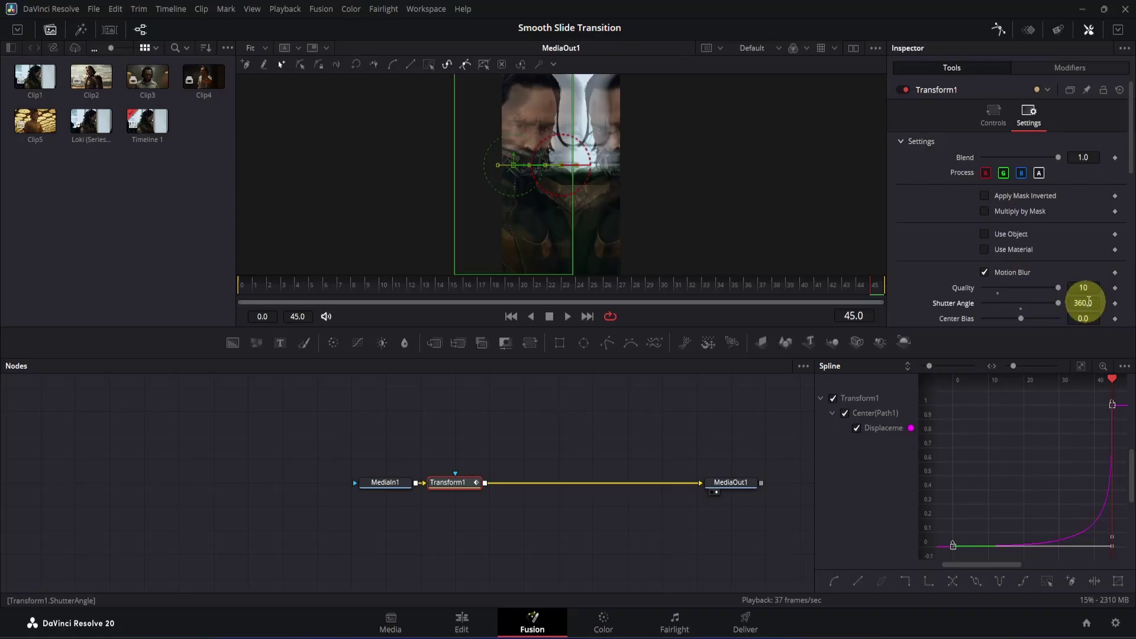
{"action": "left_click", "coordinate": [1089, 288]}
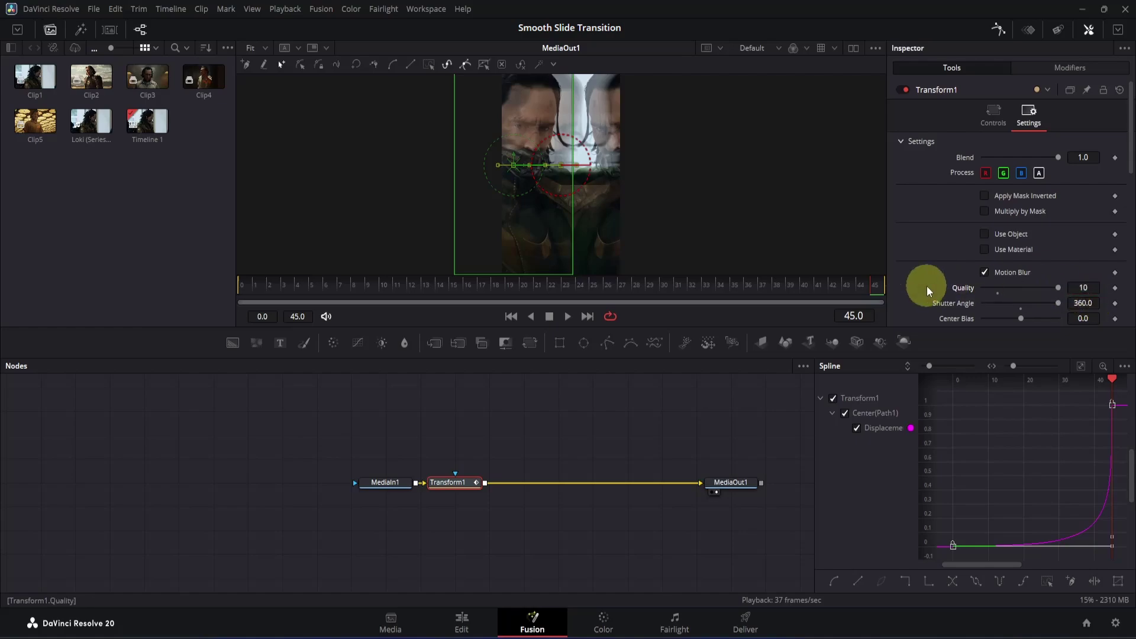
Play back Clip1's composition from frame 0 to preview the slide animation
{"action": "left_click_drag", "start_coordinate": [600, 294], "coordinate": [243, 288]}
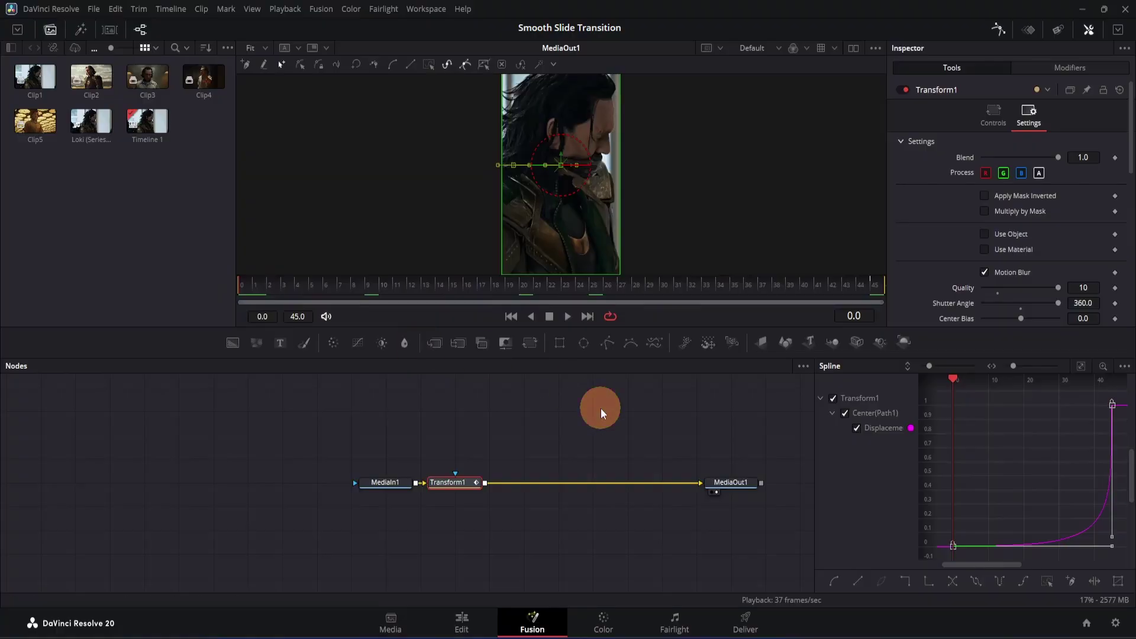
{"action": "key", "text": "space"}
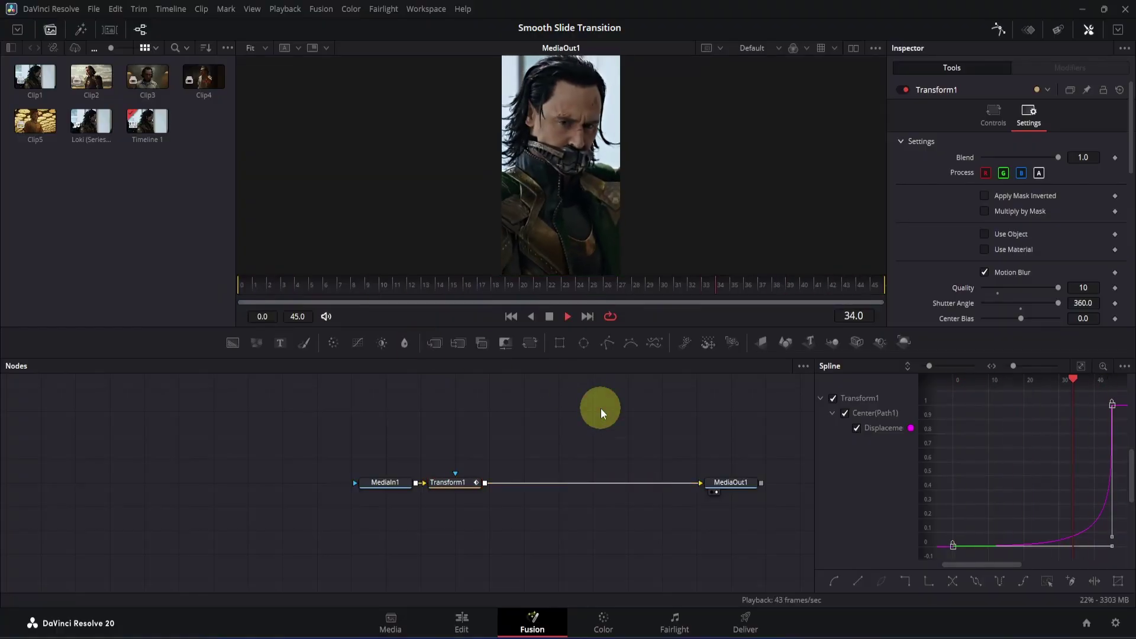
{"action": "key", "text": "space"}
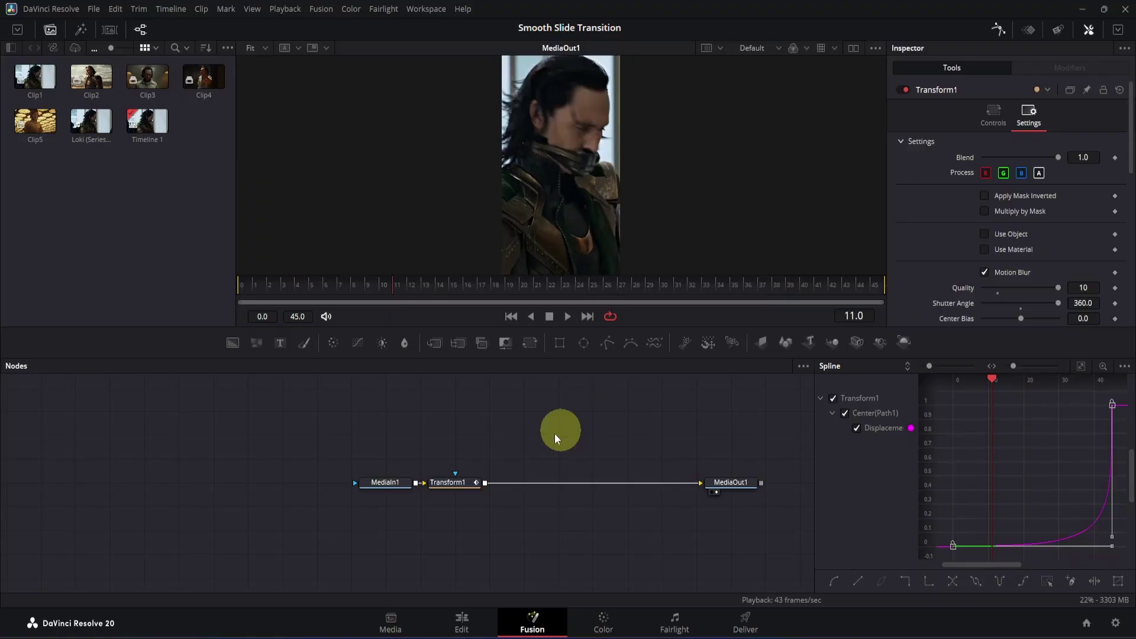
Open Clip2 from the timeline in Fusion and add a Transform node after its MediaIn1
{"action": "left_click", "coordinate": [458, 621]}
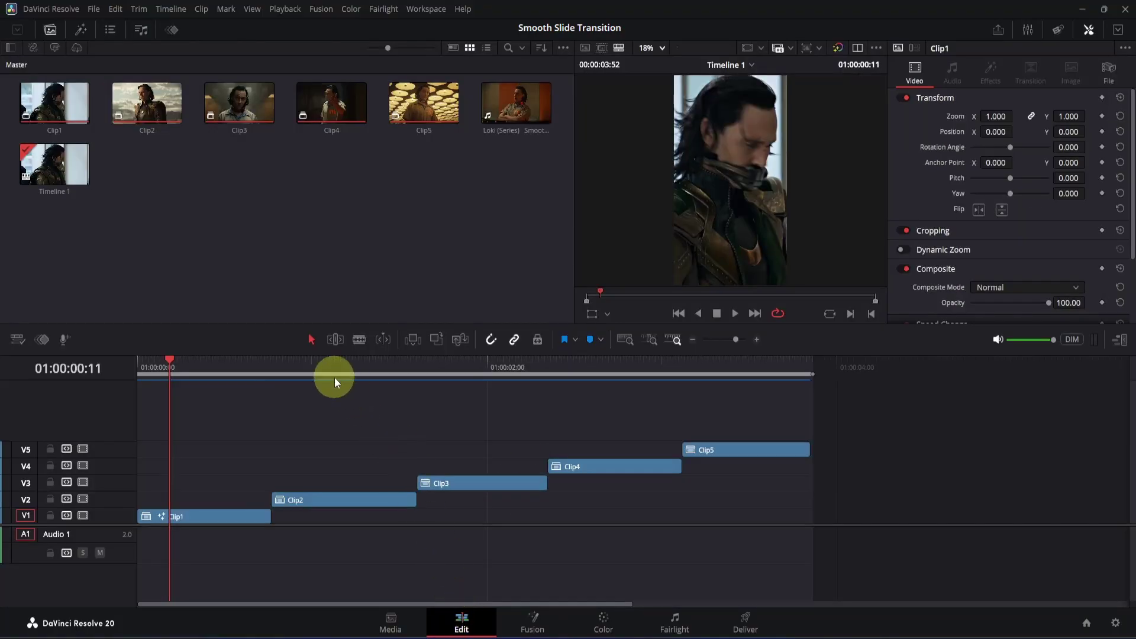
{"action": "mouse_move", "coordinate": [334, 377]}
{"action": "left_mouse_down"}
{"action": "mouse_move", "coordinate": [320, 365]}
{"action": "mouse_move", "coordinate": [328, 371]}
{"action": "left_mouse_up"}
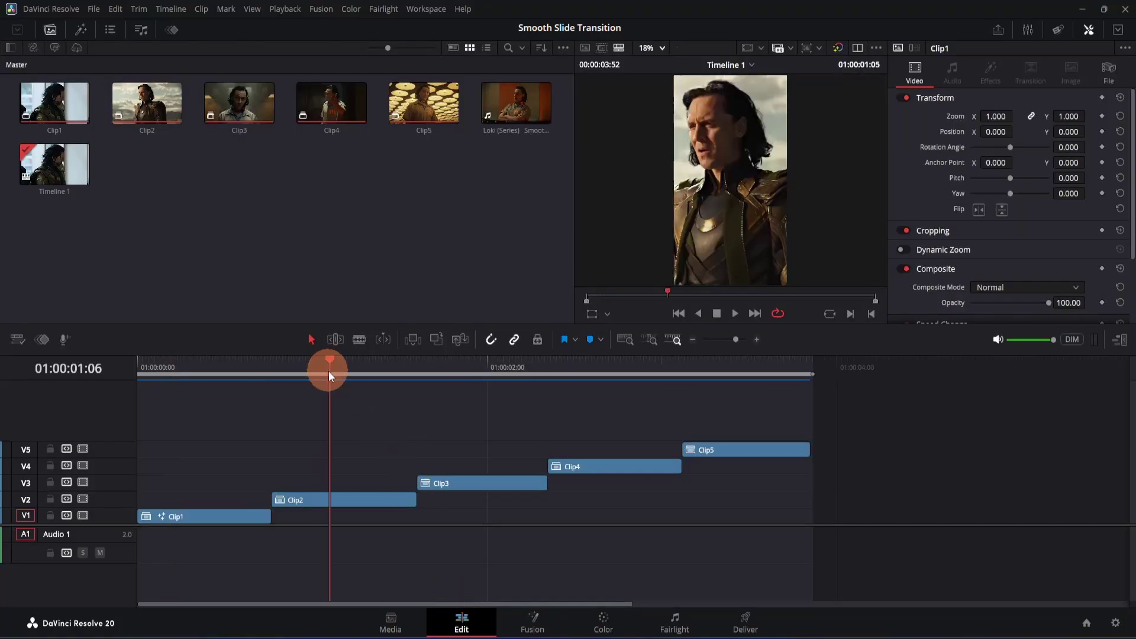
{"action": "left_click", "coordinate": [526, 618]}
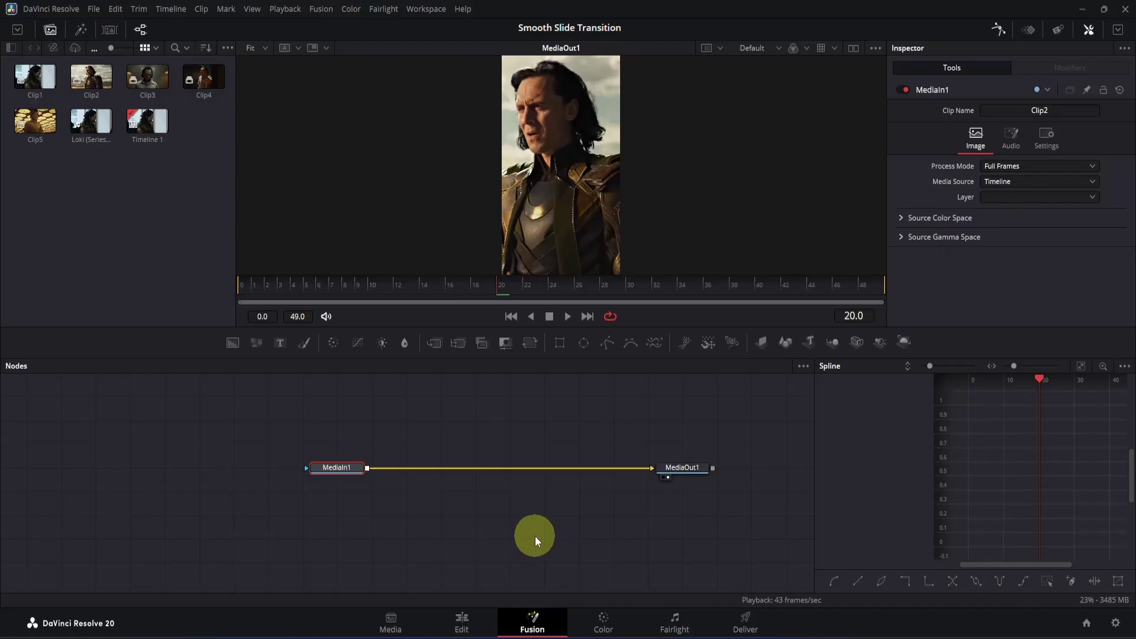
{"action": "left_click", "coordinate": [529, 347]}
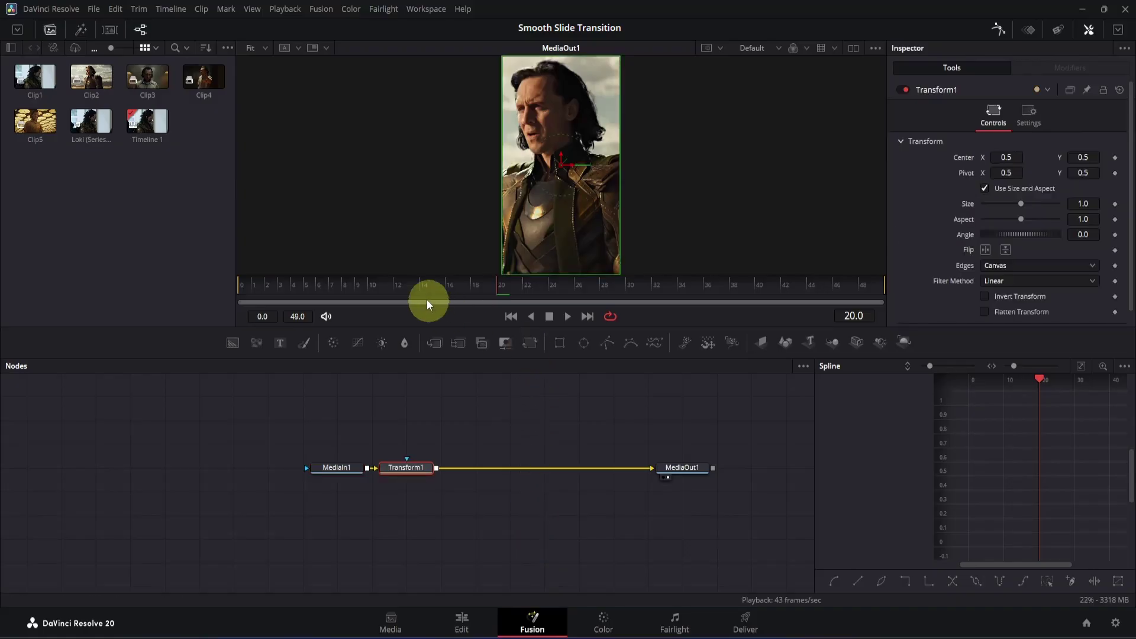
Keyframe the Center of Clip2's Transform node at frame 0 and at frame 49
{"action": "left_click_drag", "start_coordinate": [427, 300], "coordinate": [235, 284]}
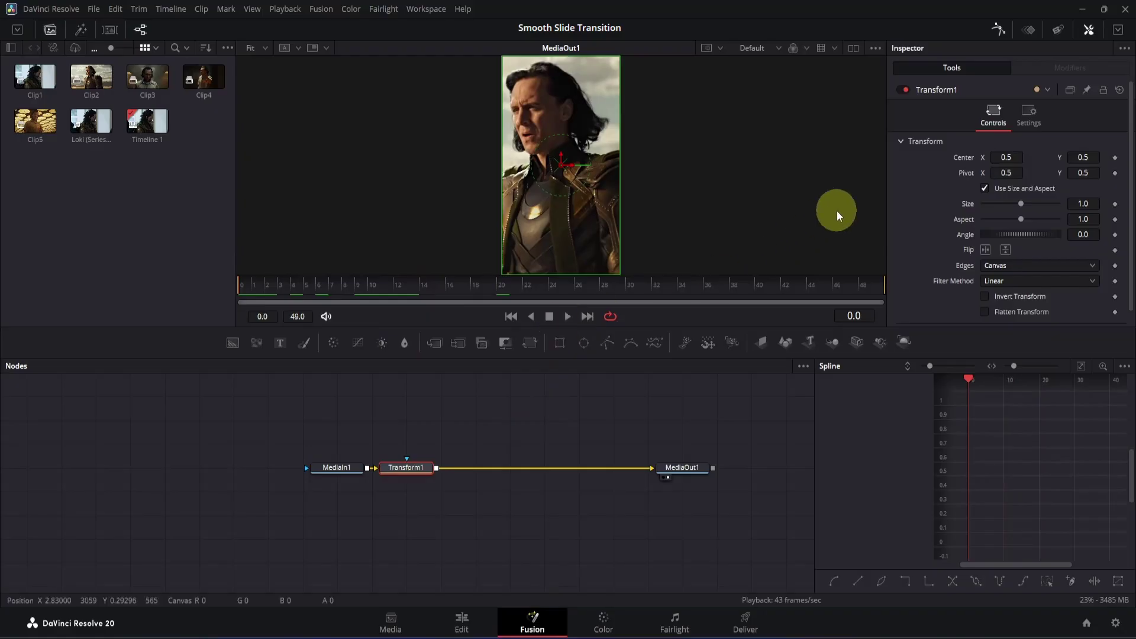
{"action": "left_click", "coordinate": [1114, 158]}
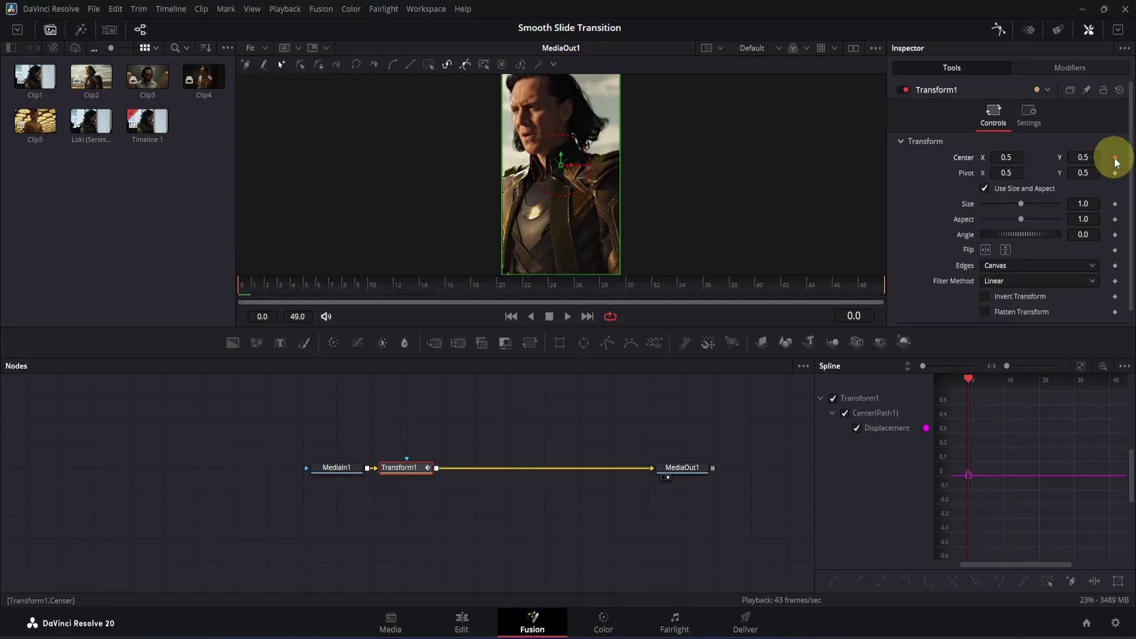
{"action": "left_click_drag", "start_coordinate": [857, 283], "coordinate": [882, 281]}
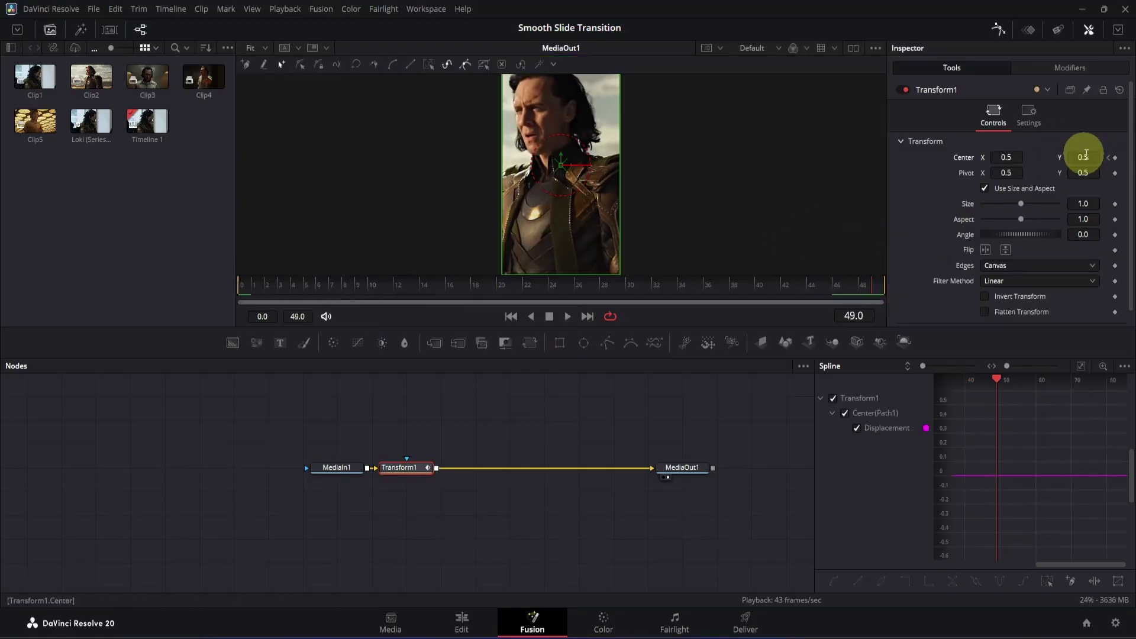
{"action": "left_click", "coordinate": [1114, 158]}
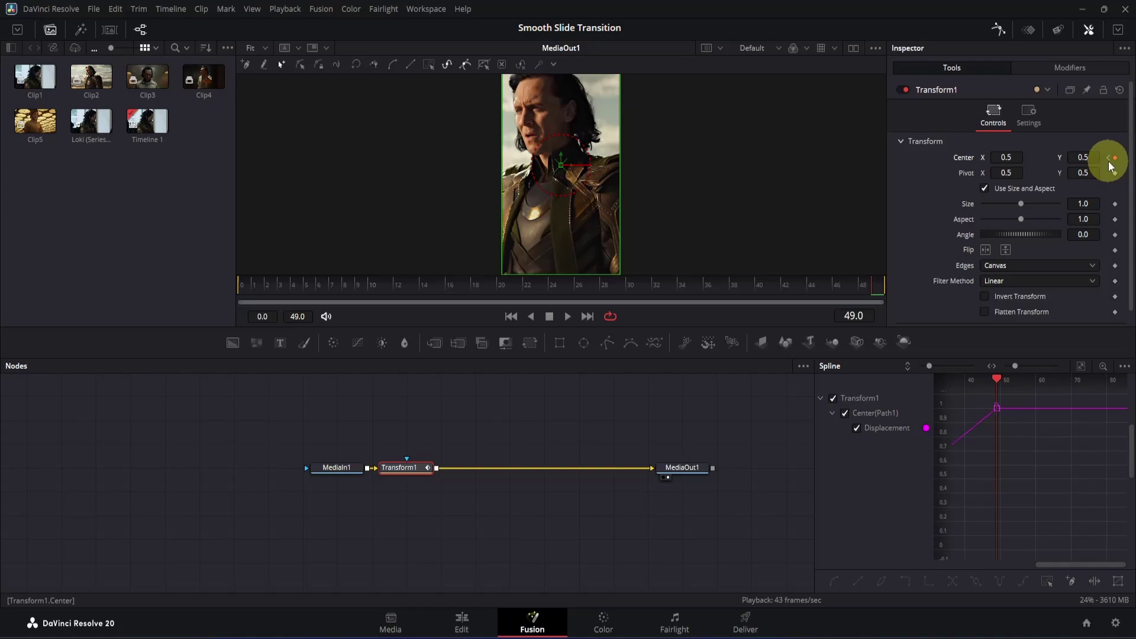
Return to the first Center keyframe at frame 0 and set Center X to 1.0
{"action": "left_click", "coordinate": [1108, 158]}
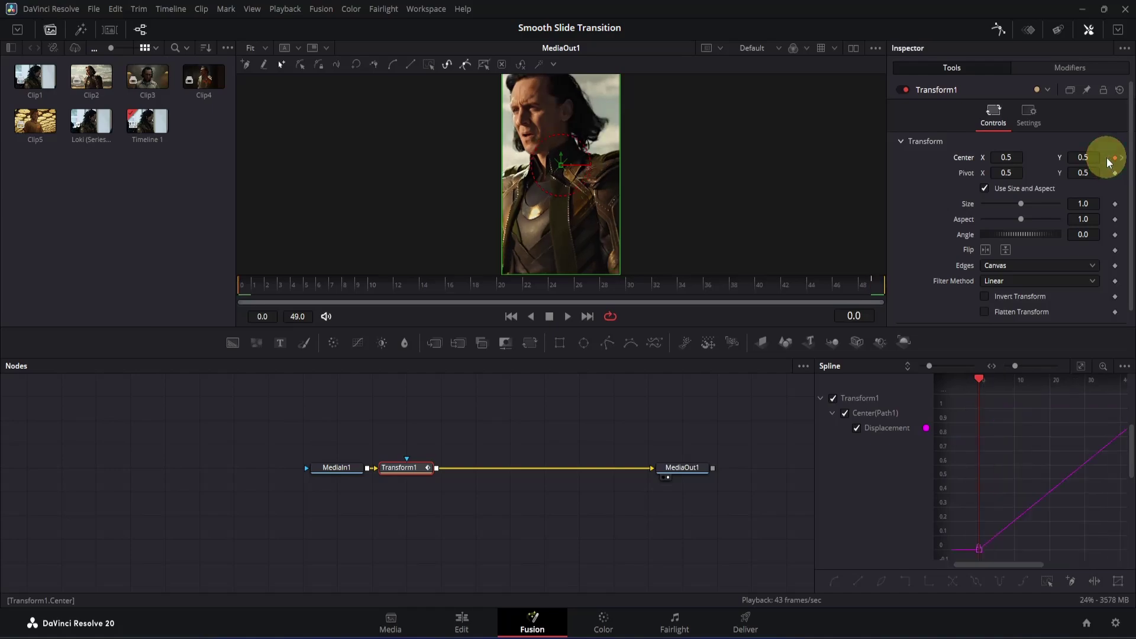
{"action": "left_click", "coordinate": [1011, 158]}
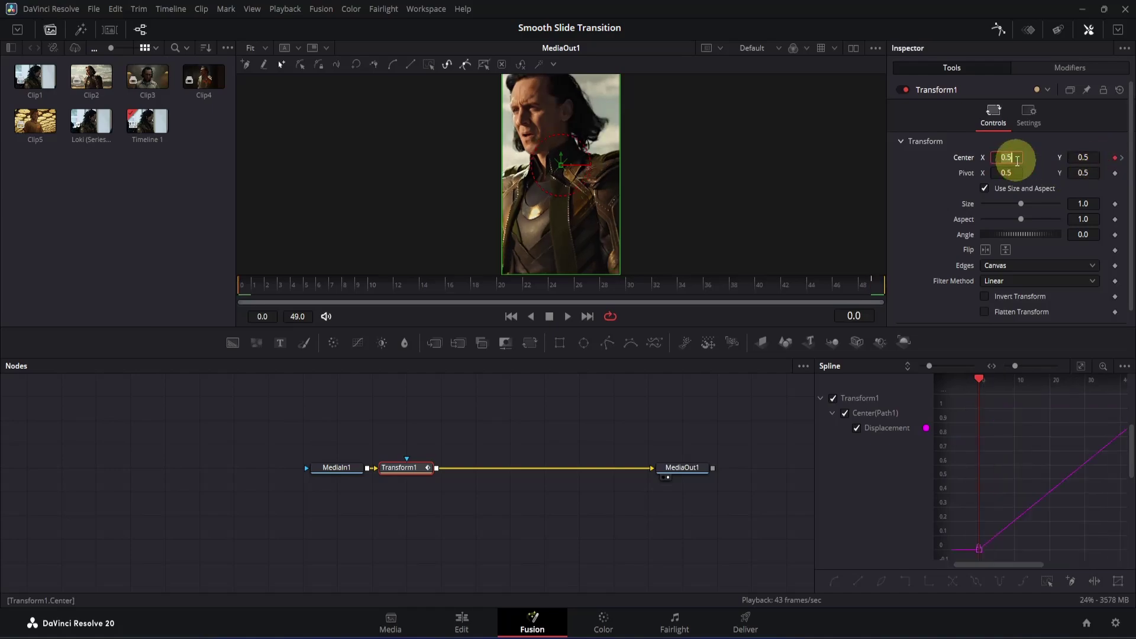
{"action": "type", "text": "1"}
{"action": "key", "text": "Return"}
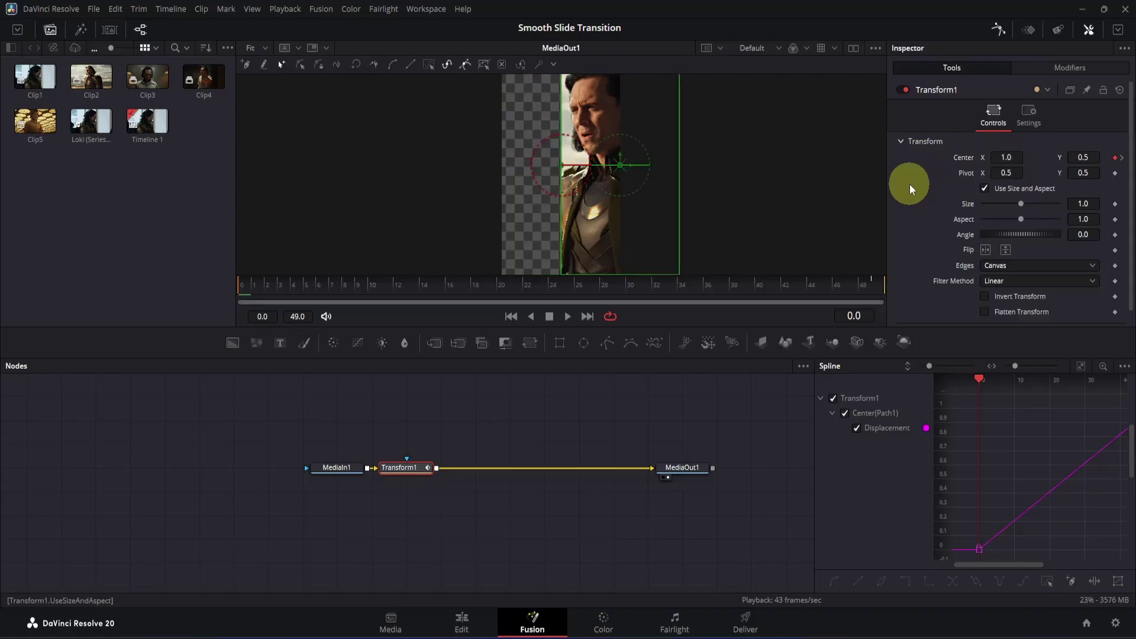
Fit Clip2's Center displacement curve in the Spline editor, smooth both keyframes and shape it to rise steeply at frame 0 and level off gradually
{"action": "left_click", "coordinate": [1080, 367]}
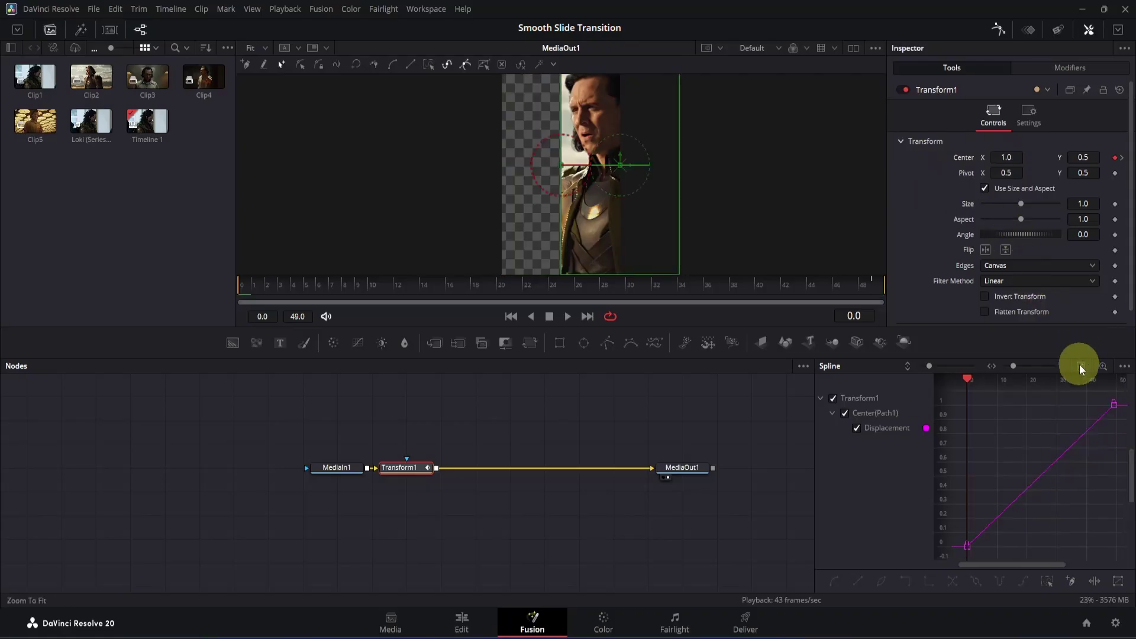
{"action": "left_click_drag", "start_coordinate": [1118, 396], "coordinate": [946, 561]}
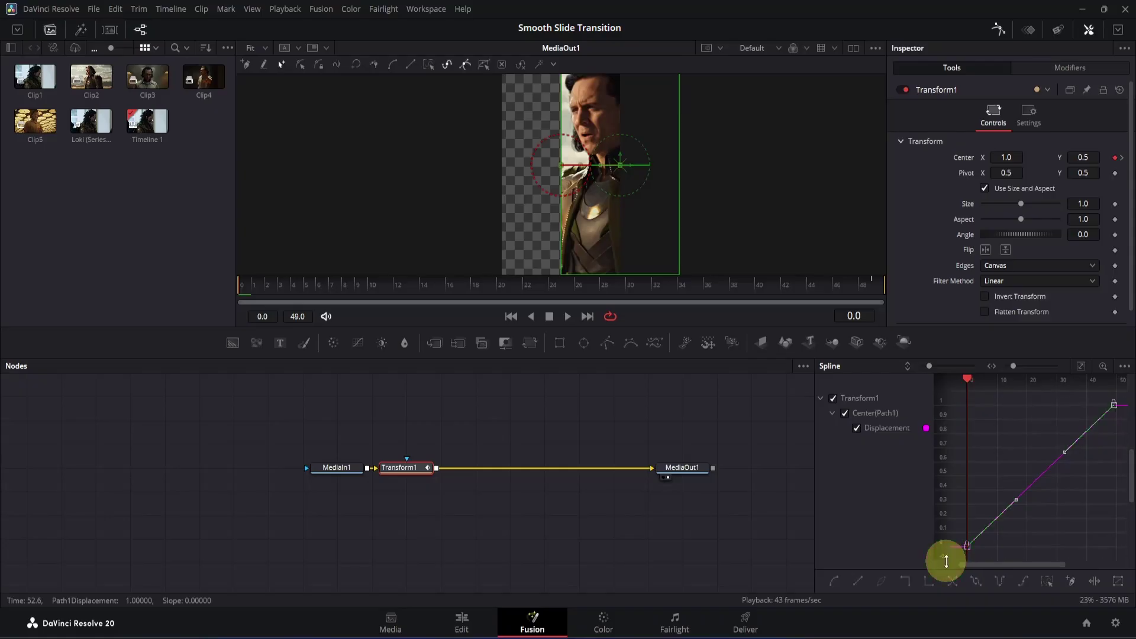
{"action": "key", "text": "s"}
{"action": "left_click_drag", "start_coordinate": [1016, 546], "coordinate": [958, 414]}
{"action": "left_click_drag", "start_coordinate": [1063, 408], "coordinate": [968, 409]}
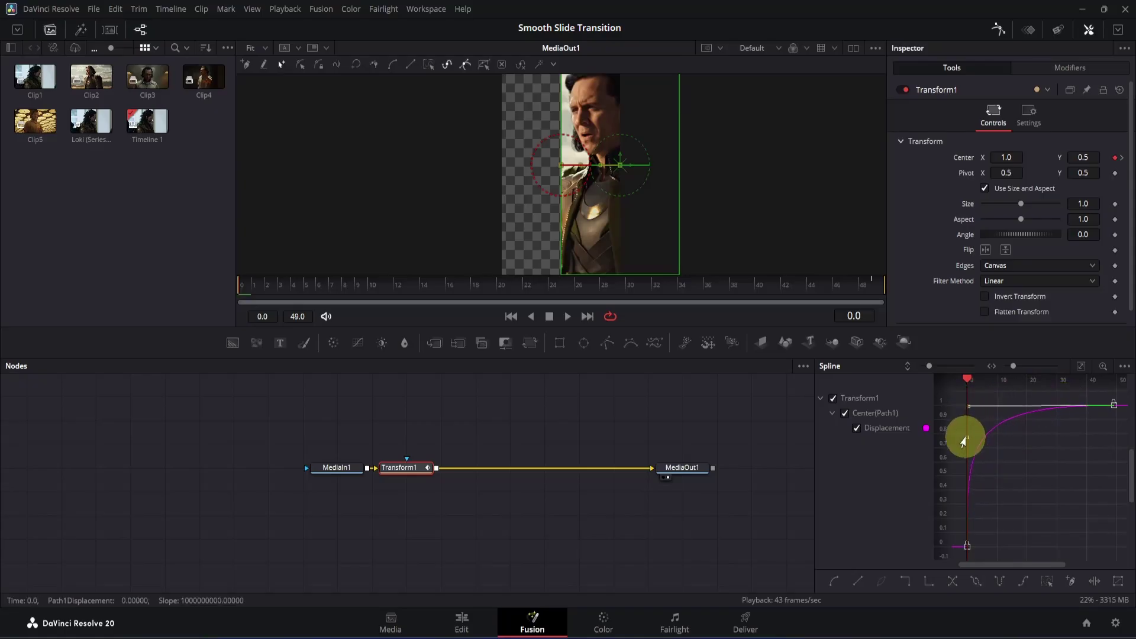
{"action": "left_click_drag", "start_coordinate": [965, 443], "coordinate": [958, 412]}
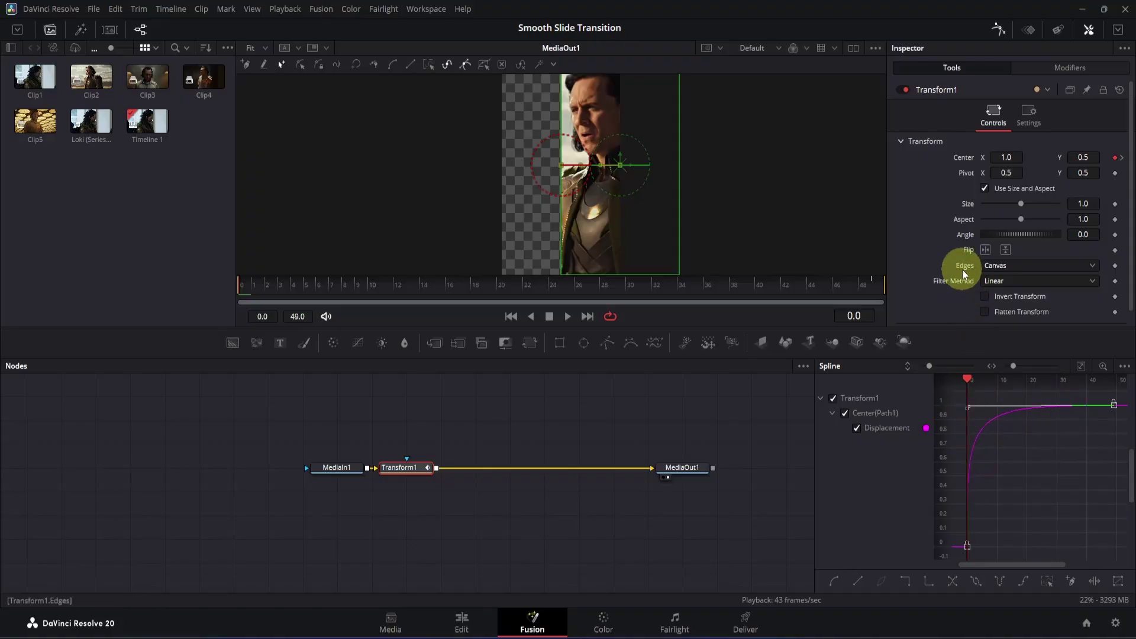
Set the Edges of Clip2's Transform1 to Mirror and enable Motion Blur with Quality 10 and Shutter Angle 360
{"action": "left_click", "coordinate": [998, 267]}
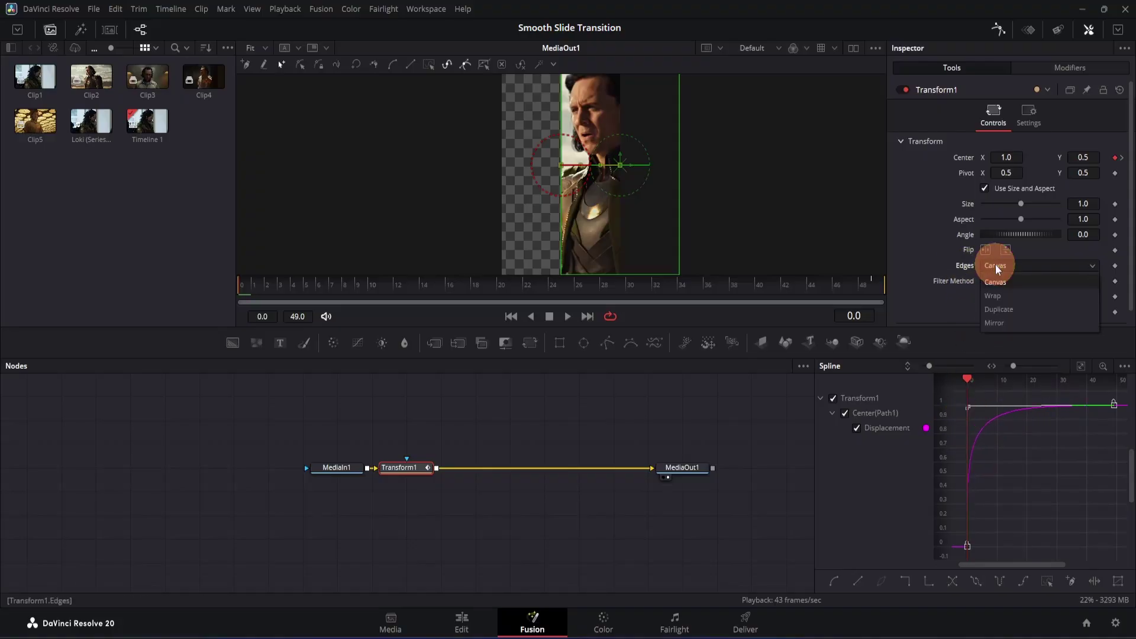
{"action": "left_click", "coordinate": [994, 322]}
{"action": "left_click", "coordinate": [1029, 118]}
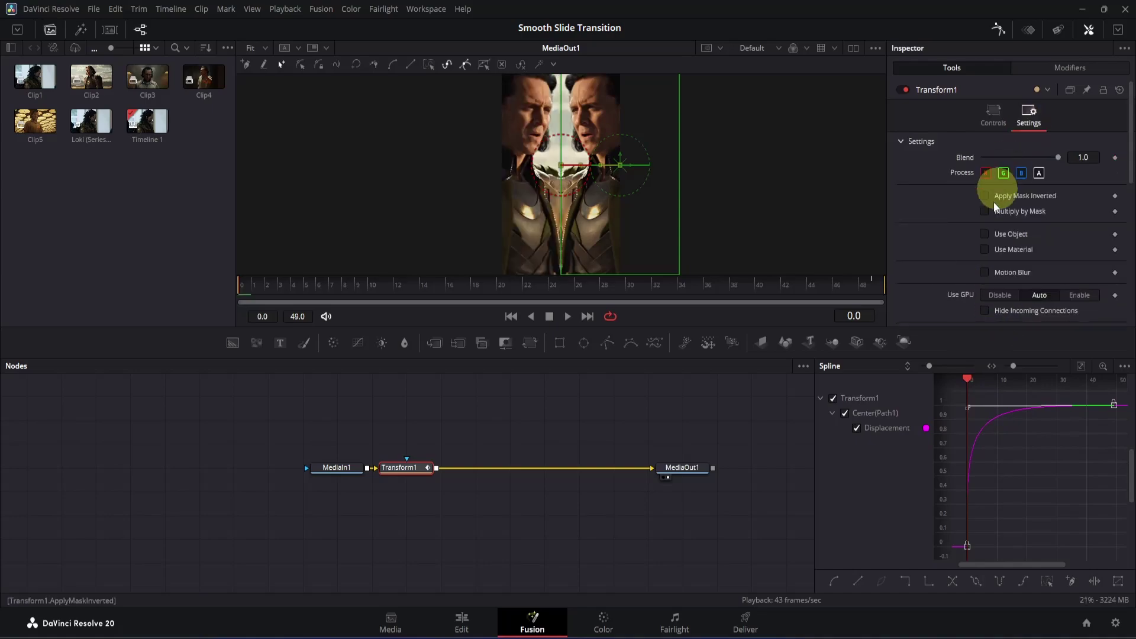
{"action": "left_click", "coordinate": [985, 272]}
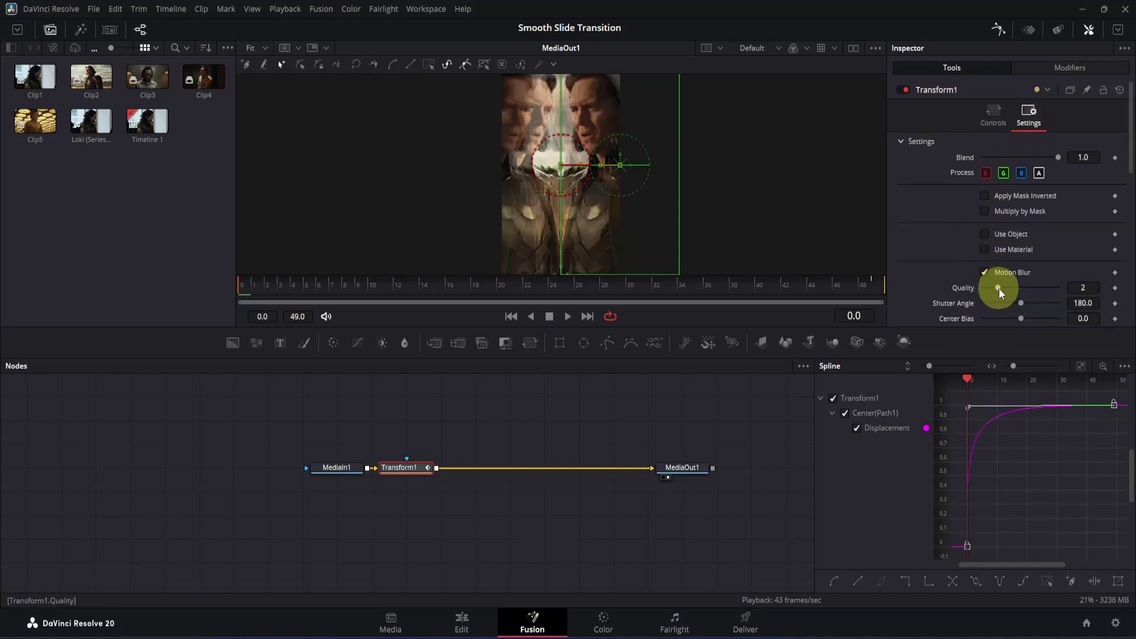
{"action": "left_click_drag", "start_coordinate": [999, 288], "coordinate": [1087, 285]}
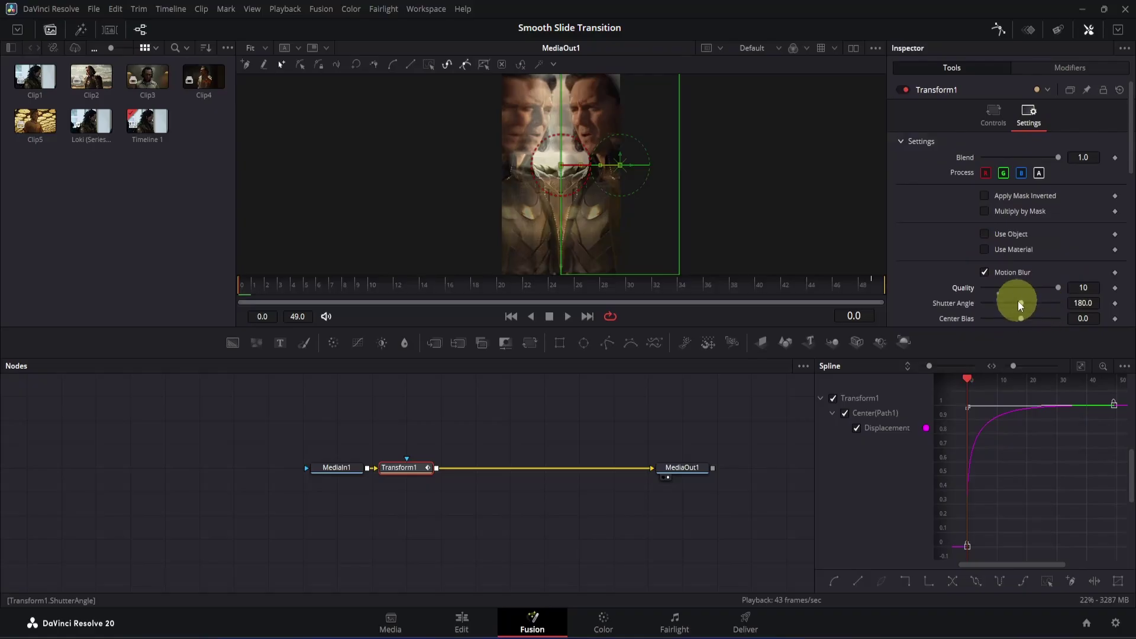
{"action": "left_click_drag", "start_coordinate": [1020, 303], "coordinate": [1101, 304]}
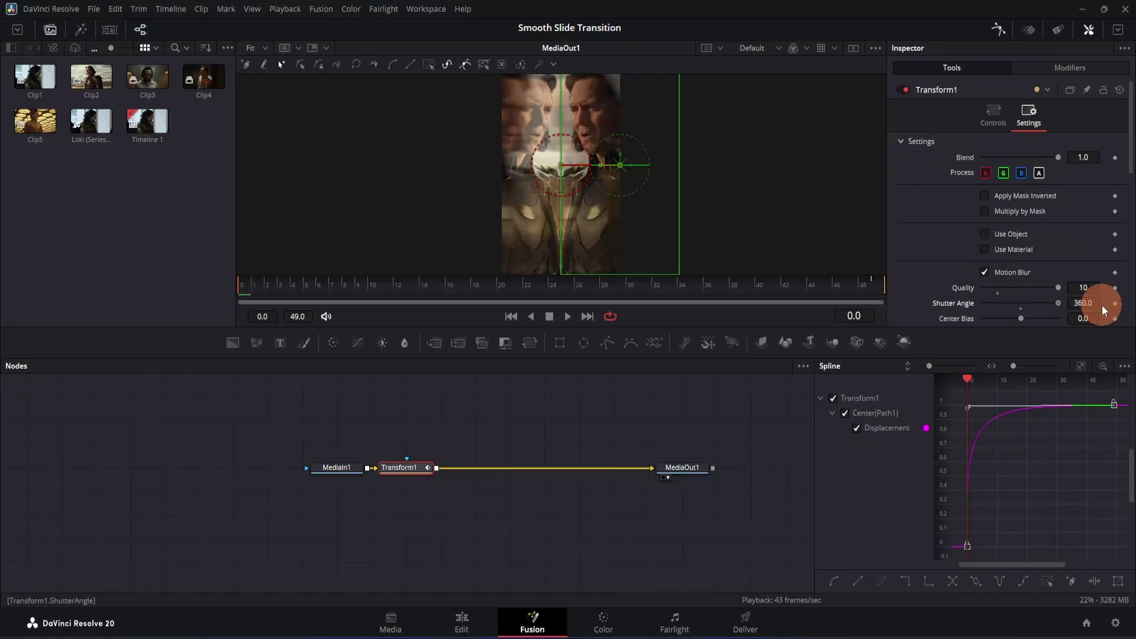
Play back Clip2's composition to review the incoming horizontal slide, then stop playback
{"action": "left_click", "coordinate": [713, 399]}
{"action": "key", "text": "space"}
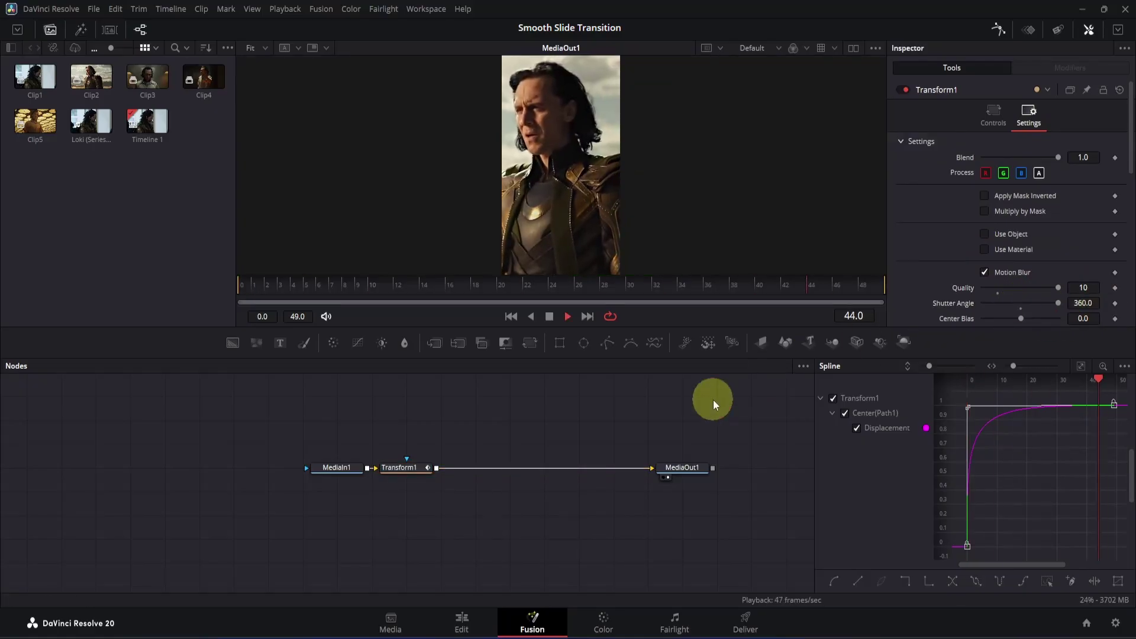
{"action": "key", "text": "space"}
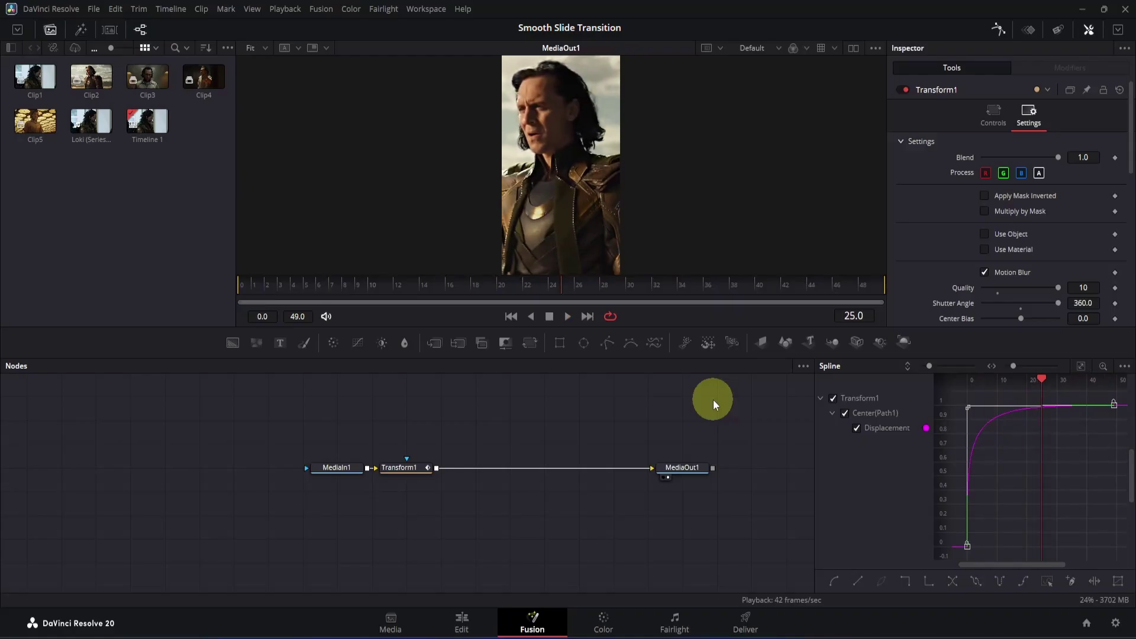
Add a second Transform node after Transform1 and keyframe its Center at frame 0
{"action": "left_click", "coordinate": [405, 468]}
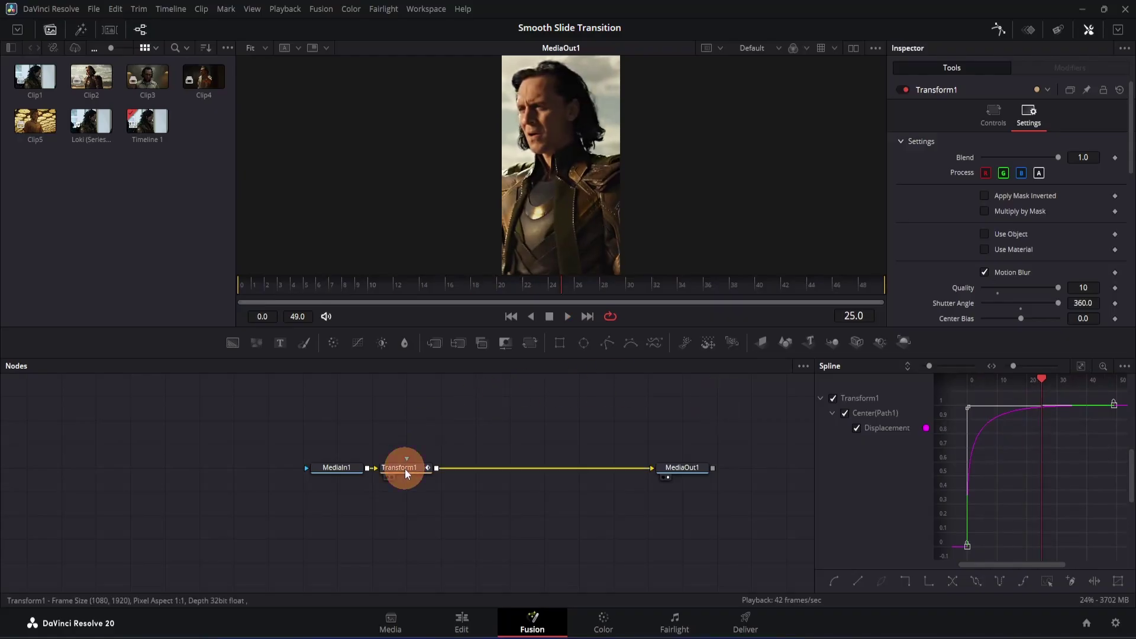
{"action": "left_click", "coordinate": [529, 343]}
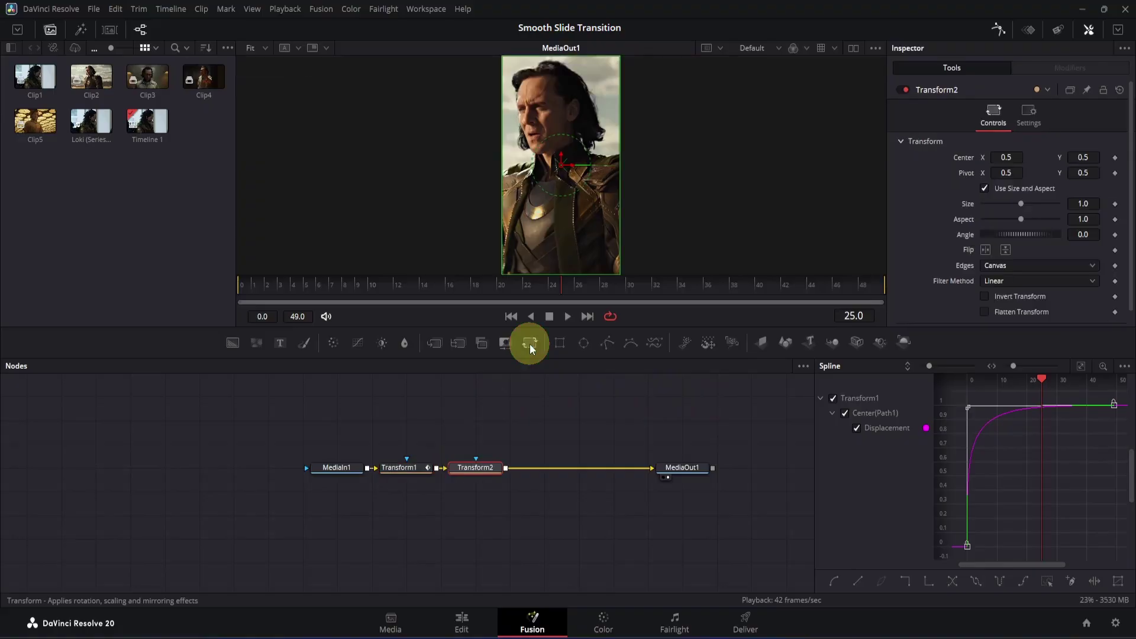
{"action": "left_click_drag", "start_coordinate": [424, 297], "coordinate": [224, 286]}
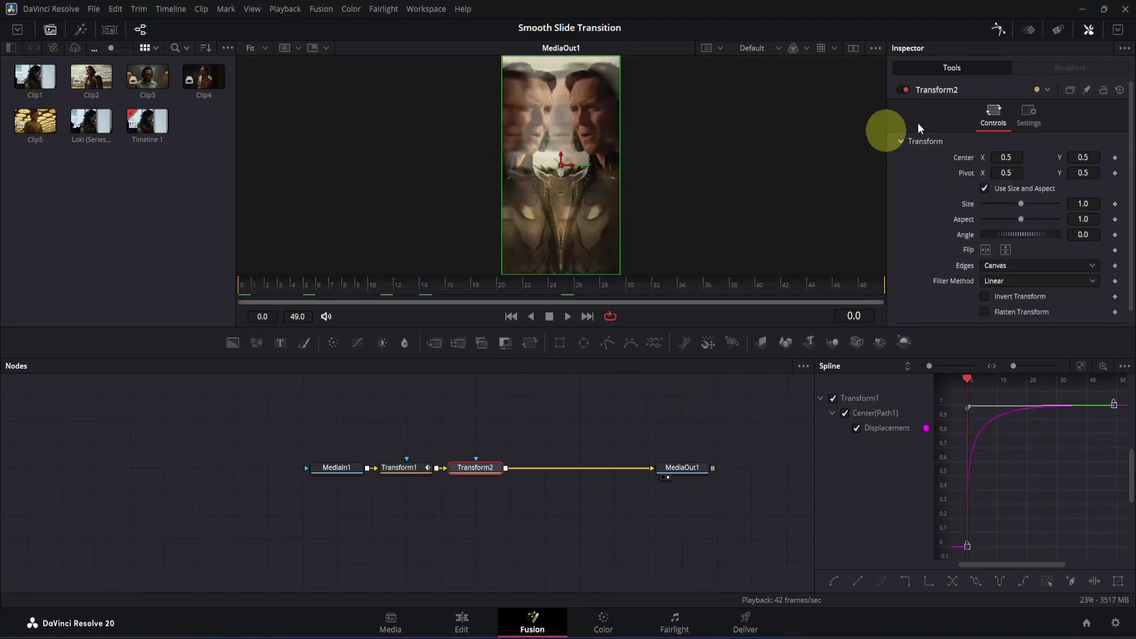
{"action": "left_click", "coordinate": [1115, 156]}
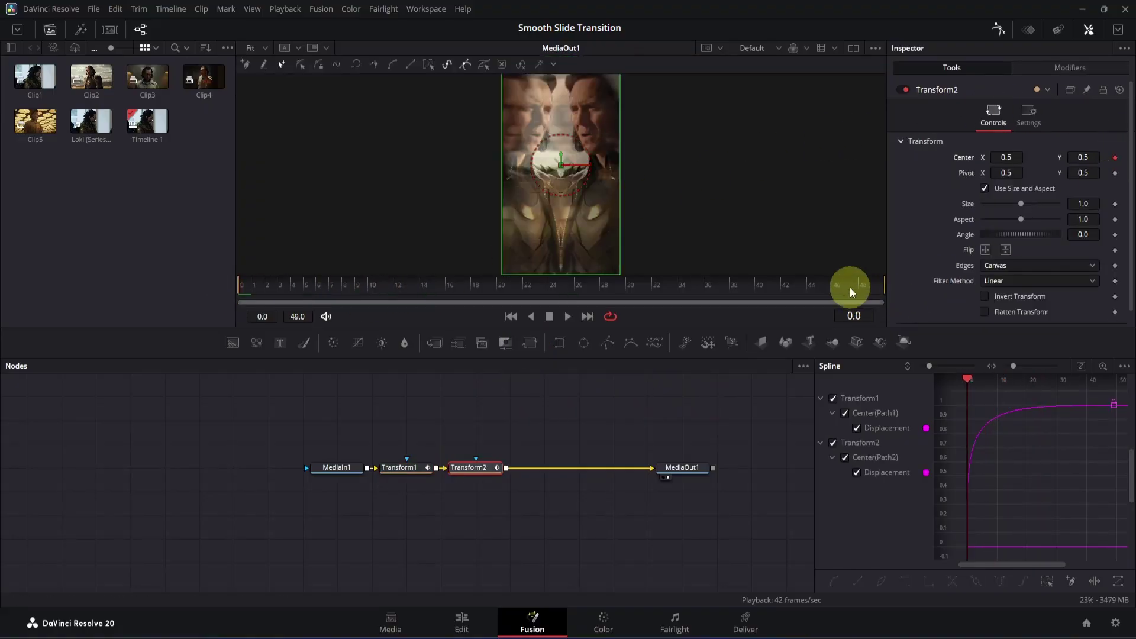
Set Transform2's Center Y to 1.0 at frame 49 to keyframe the upward exit
{"action": "left_click", "coordinate": [883, 290]}
{"action": "left_click_drag", "start_coordinate": [883, 289], "coordinate": [886, 293]}
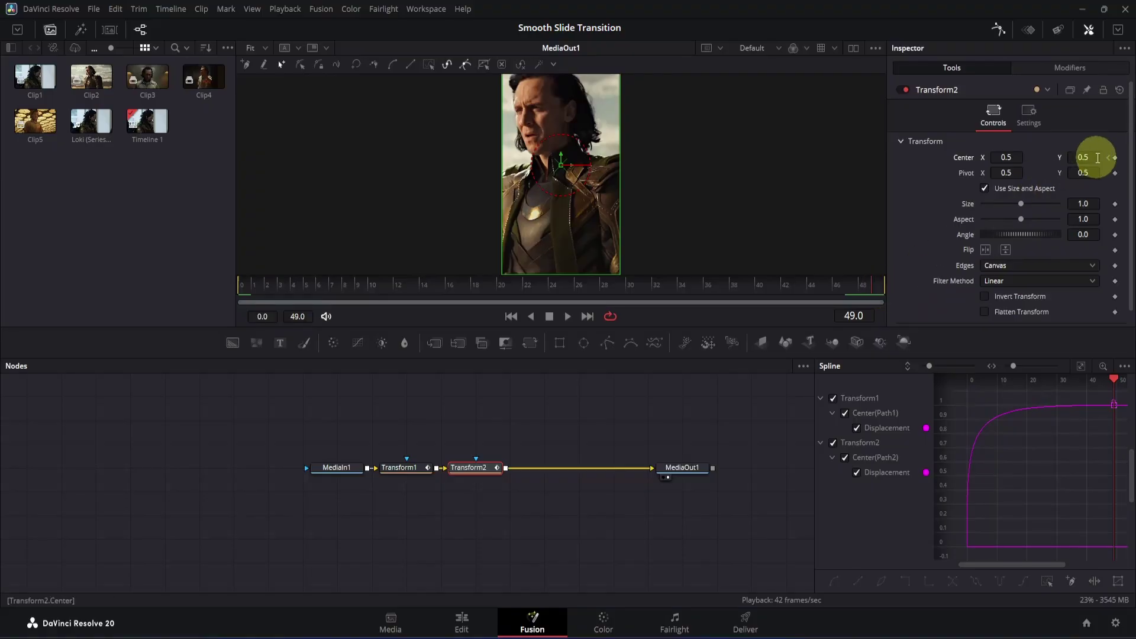
{"action": "left_click", "coordinate": [1096, 158]}
{"action": "type", "text": "1"}
{"action": "key", "text": "Return"}
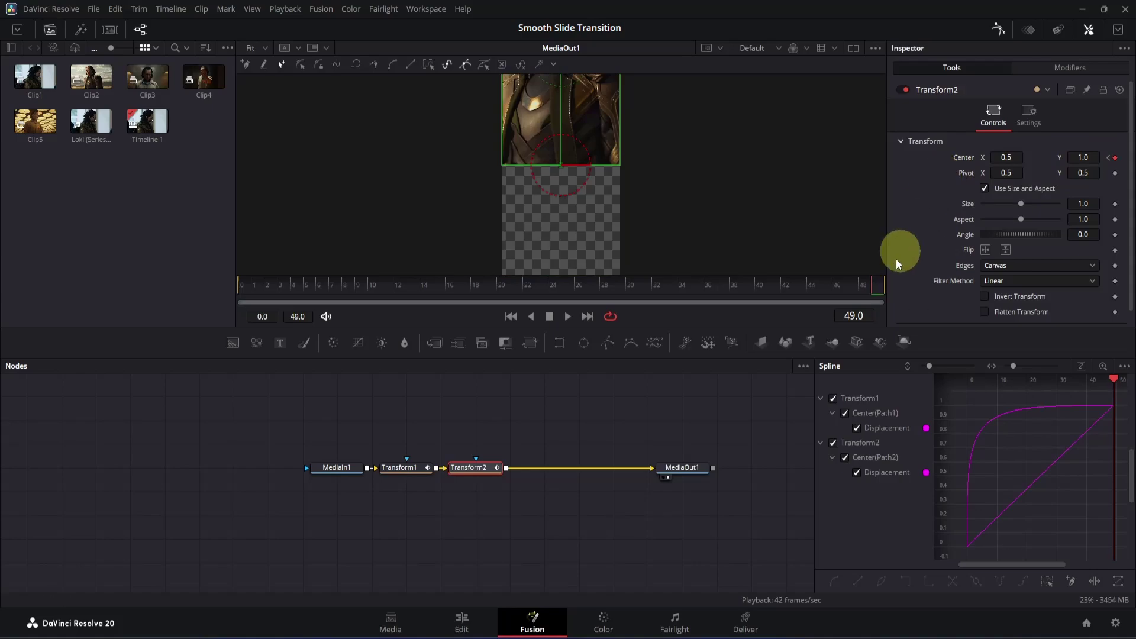
Isolate and smooth Transform2's Center displacement curve in the Spline editor, shaping it to stay nearly flat and rise steeply towards frame 49
{"action": "left_click", "coordinate": [832, 397]}
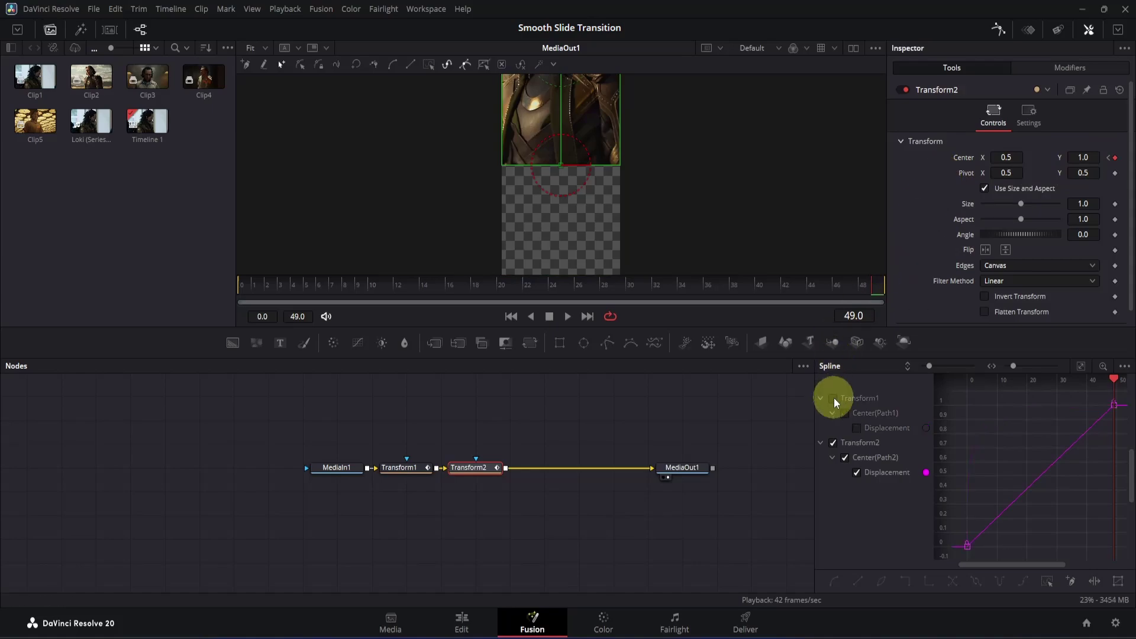
{"action": "left_click", "coordinate": [1082, 367]}
{"action": "left_click_drag", "start_coordinate": [1118, 386], "coordinate": [956, 560]}
{"action": "key", "text": "s"}
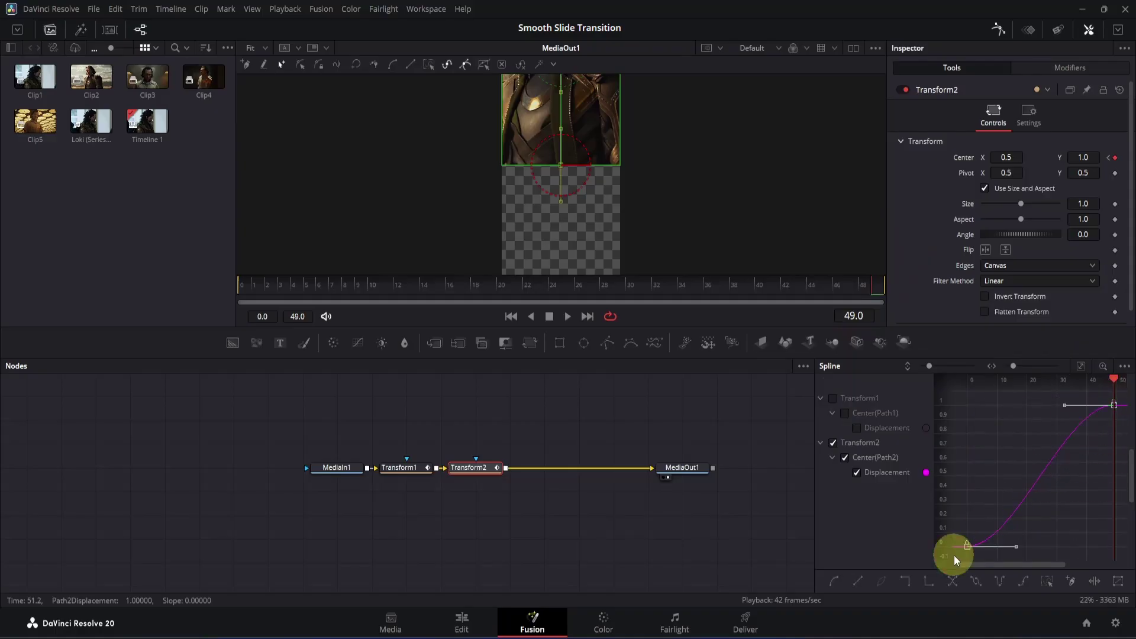
{"action": "left_click_drag", "start_coordinate": [1064, 405], "coordinate": [1097, 524]}
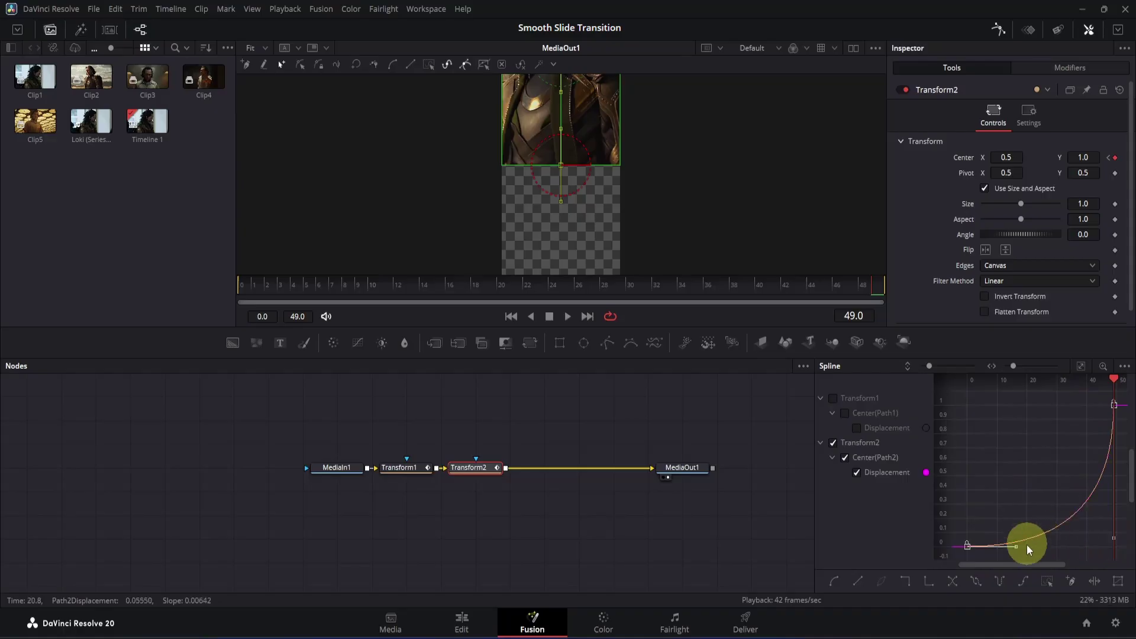
{"action": "left_click_drag", "start_coordinate": [1016, 550], "coordinate": [1122, 551]}
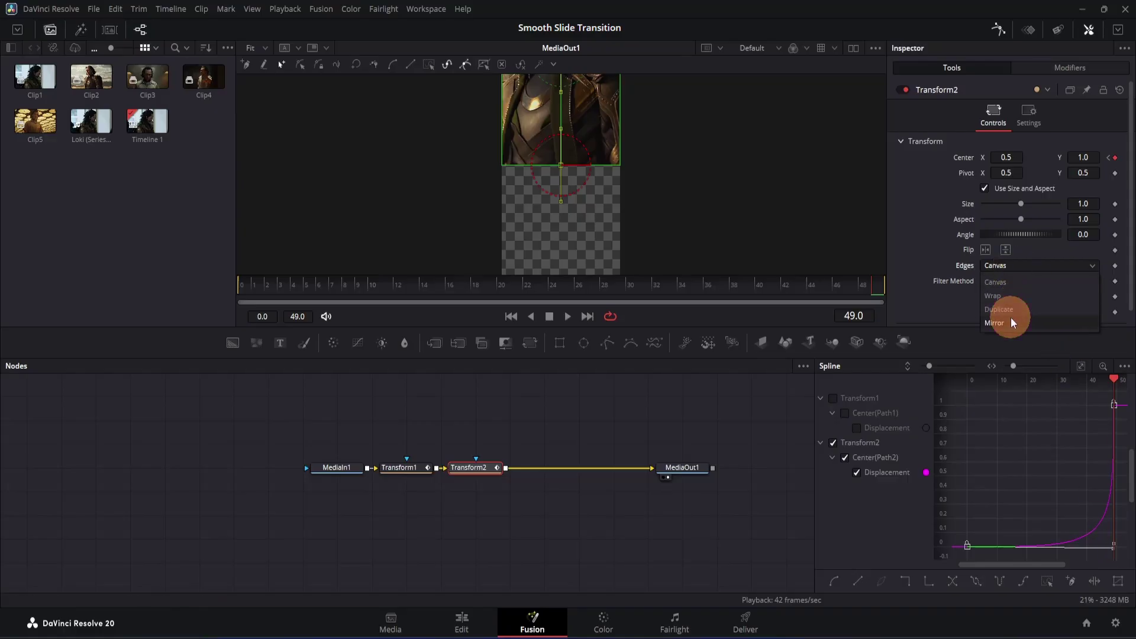
Set Transform2's Edges to Mirror and turn on Motion Blur at Quality 10 and Shutter Angle 360
{"action": "left_click", "coordinate": [1010, 317]}
{"action": "left_click", "coordinate": [1027, 115]}
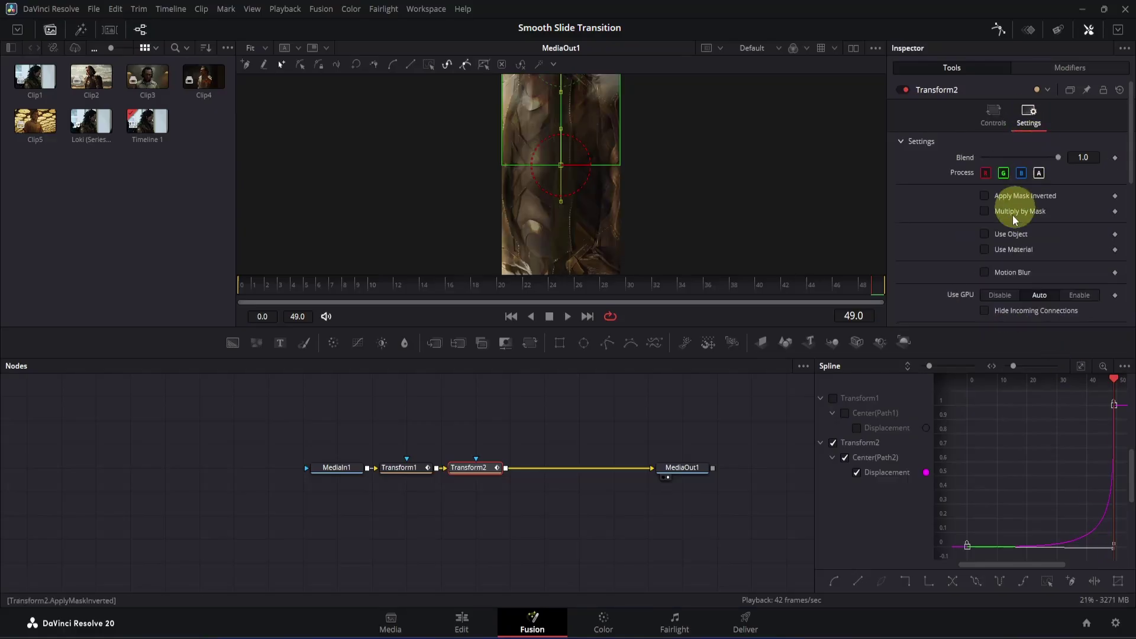
{"action": "left_click", "coordinate": [984, 271]}
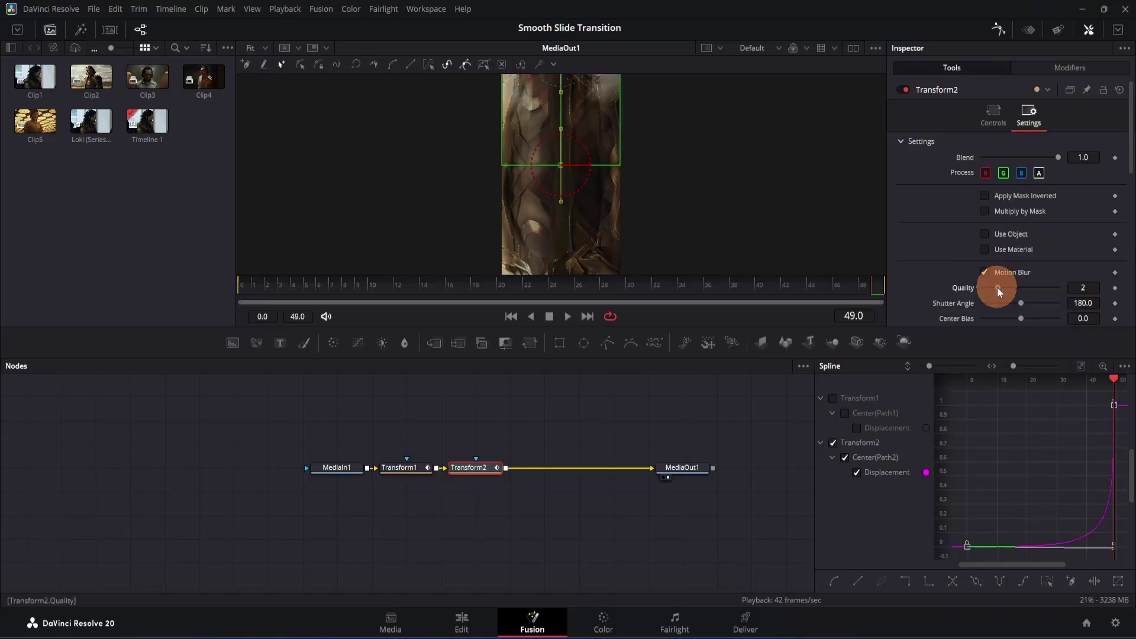
{"action": "left_click_drag", "start_coordinate": [996, 288], "coordinate": [1103, 285]}
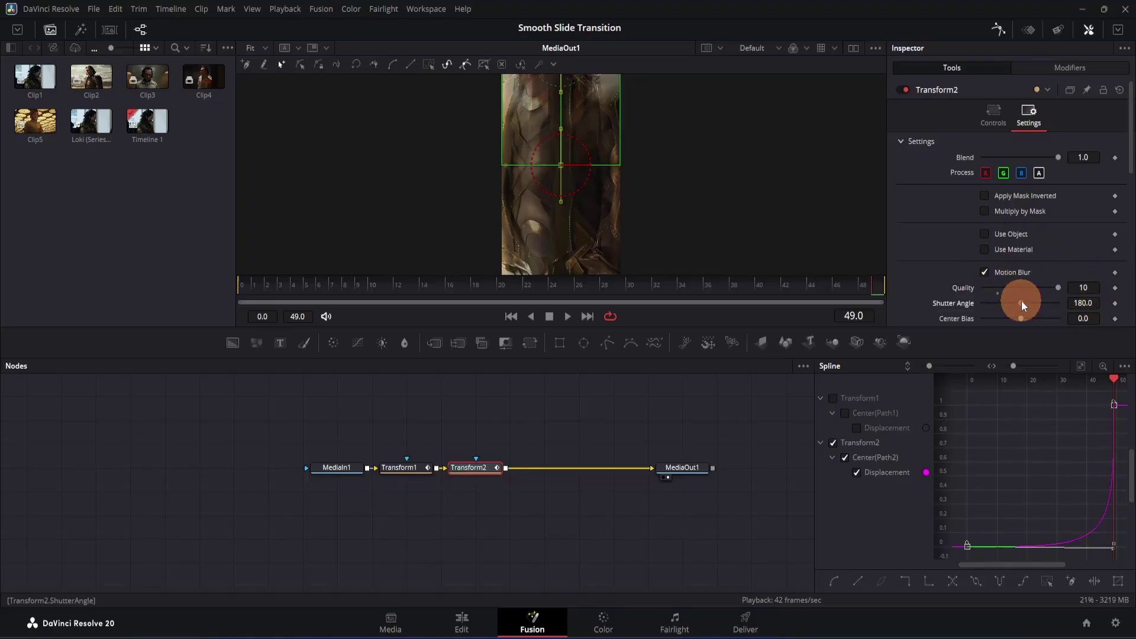
{"action": "left_click_drag", "start_coordinate": [1022, 305], "coordinate": [1102, 298]}
Return to frame 0 and play back Clip2's composition to review both slide movements
{"action": "left_click_drag", "start_coordinate": [595, 289], "coordinate": [237, 293]}
{"action": "left_click", "coordinate": [669, 435]}
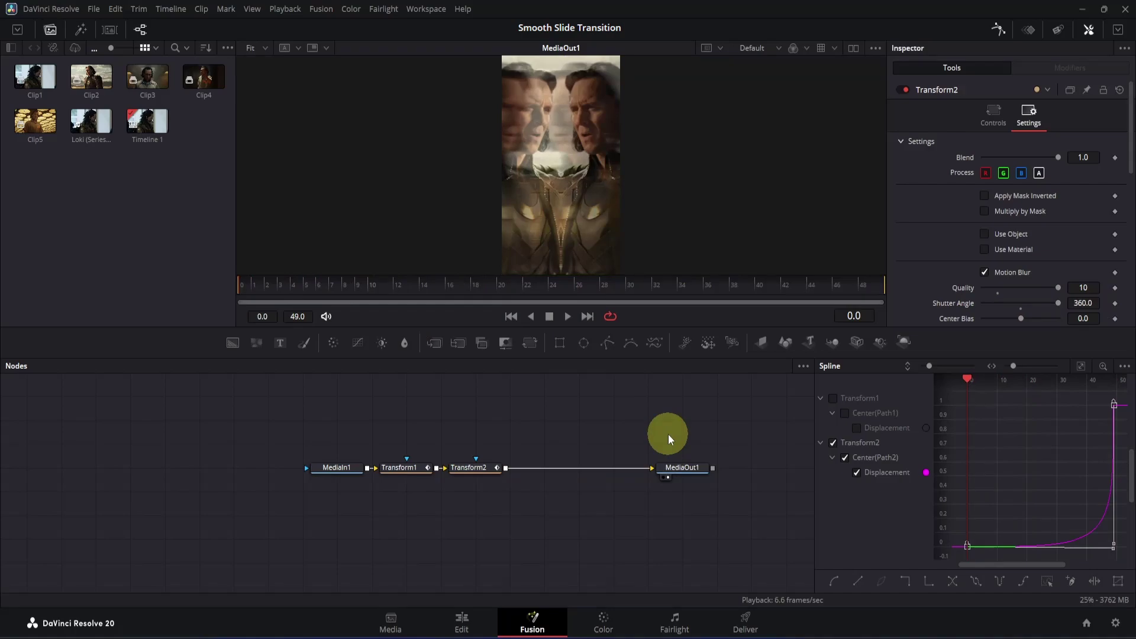
{"action": "key", "text": "space"}
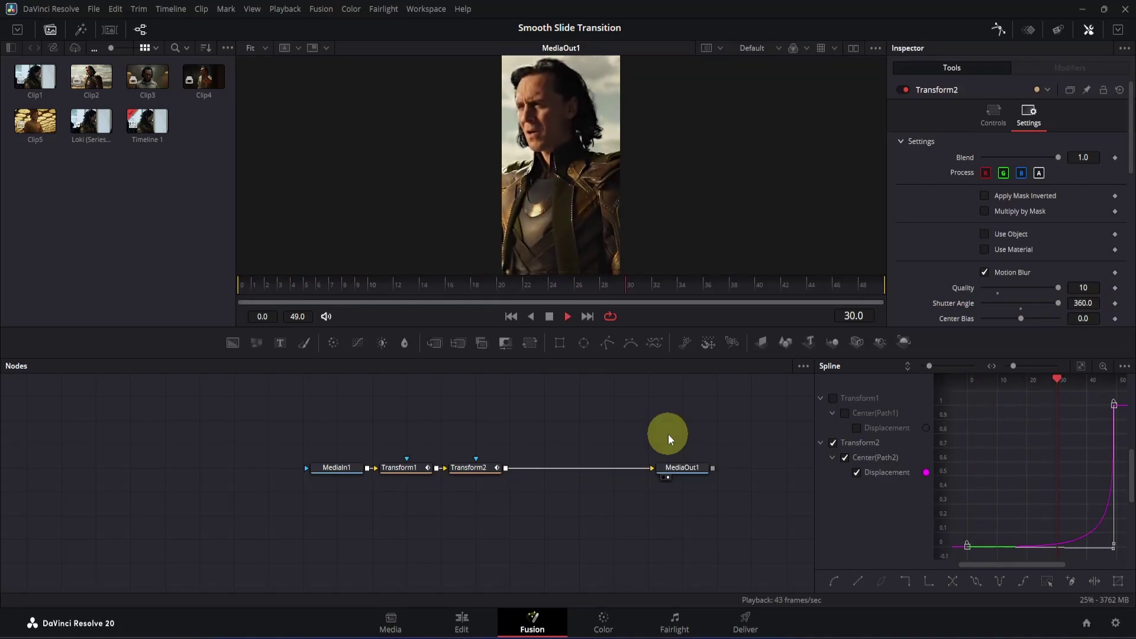
{"action": "key", "text": "space"}
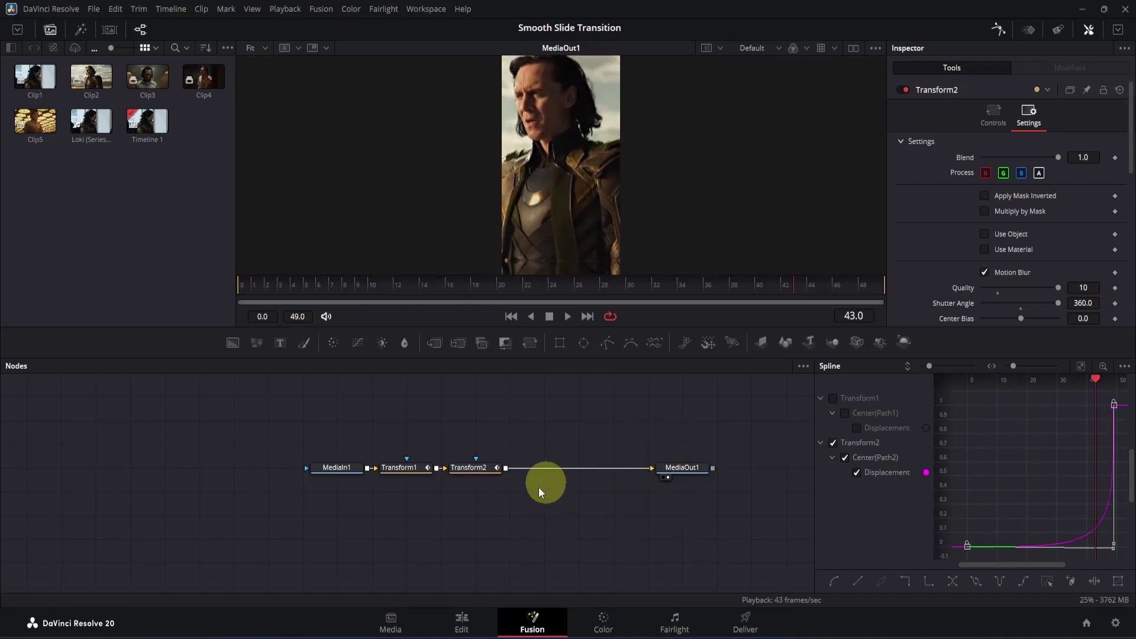
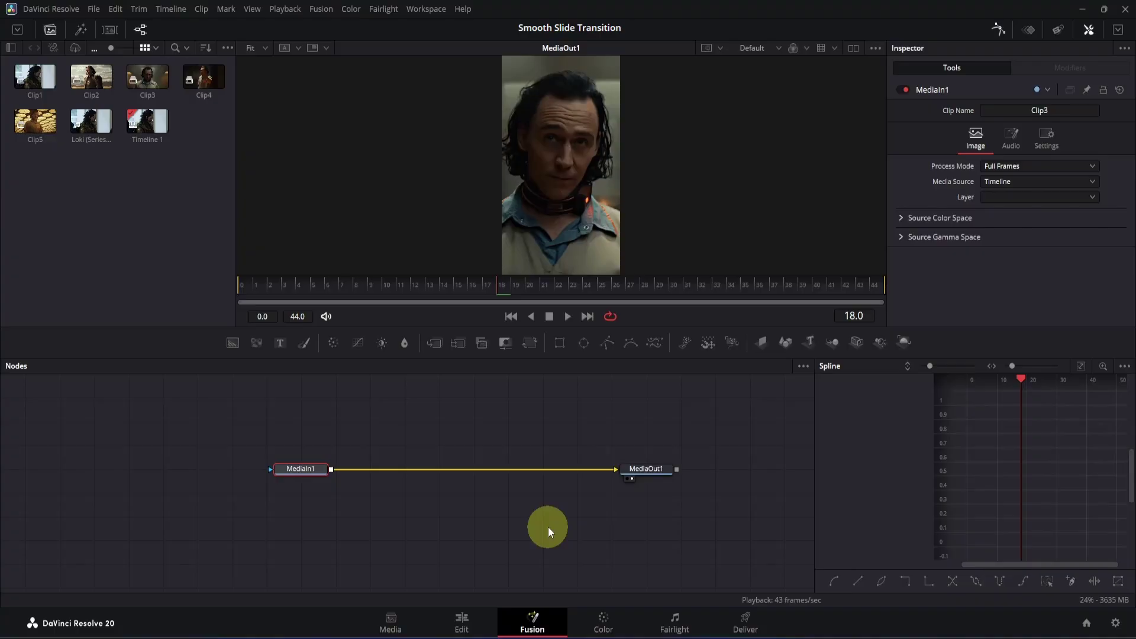
In Clip3's composition, add a Transform node after MediaIn1 and keyframe its Center at frame 0
{"action": "left_click", "coordinate": [530, 342]}
{"action": "left_click_drag", "start_coordinate": [443, 287], "coordinate": [228, 282]}
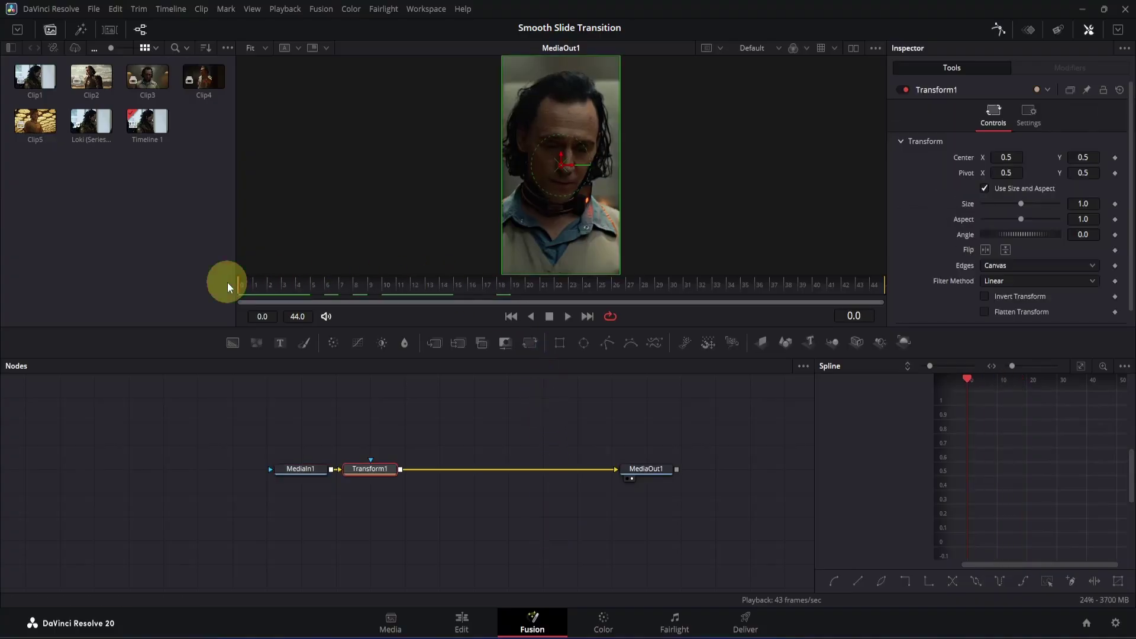
{"action": "left_click", "coordinate": [1114, 157]}
Keyframe Clip3's Transform Center at frame 44, then return to frame 0 and set Center Y to 0.1
{"action": "left_click_drag", "start_coordinate": [826, 292], "coordinate": [886, 290]}
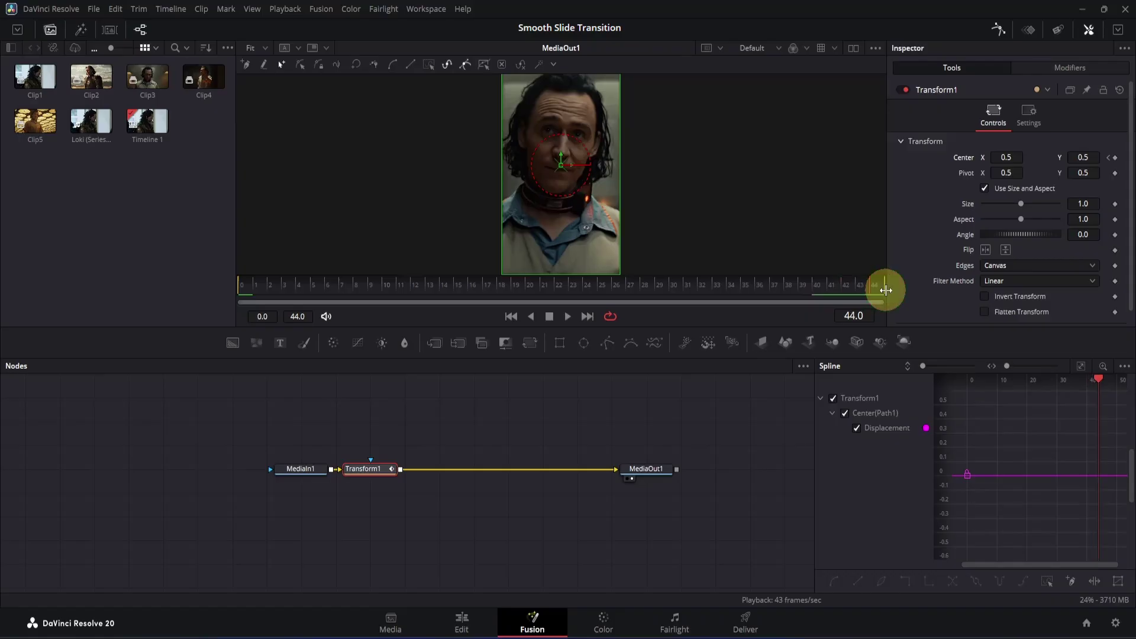
{"action": "left_click", "coordinate": [1115, 159]}
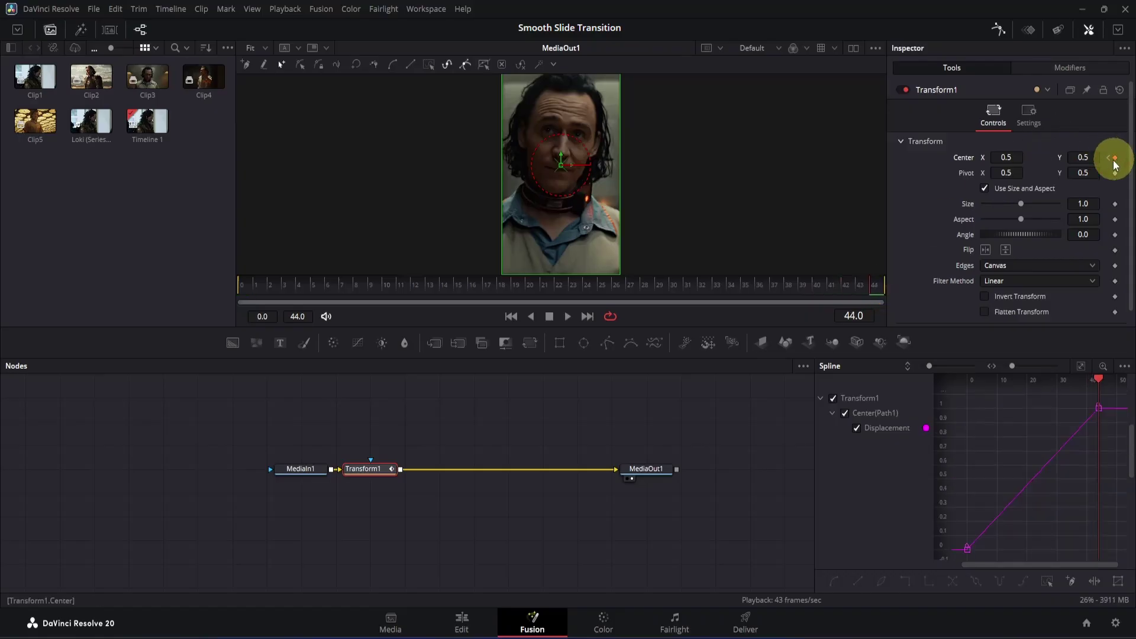
{"action": "key", "text": "Home"}
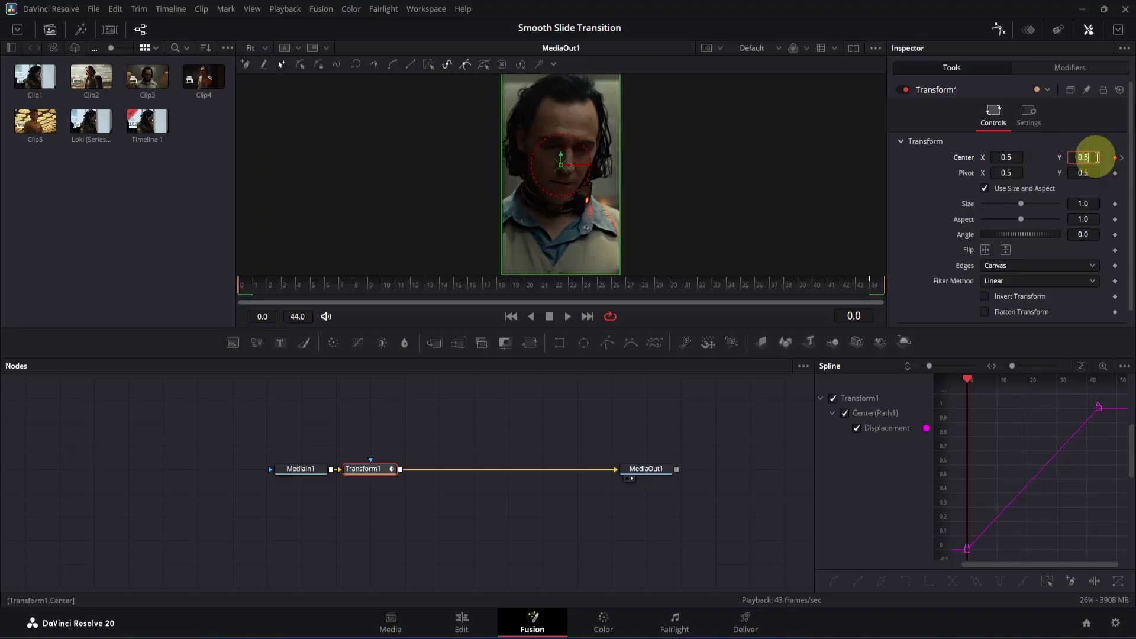
{"action": "left_click", "coordinate": [921, 177]}
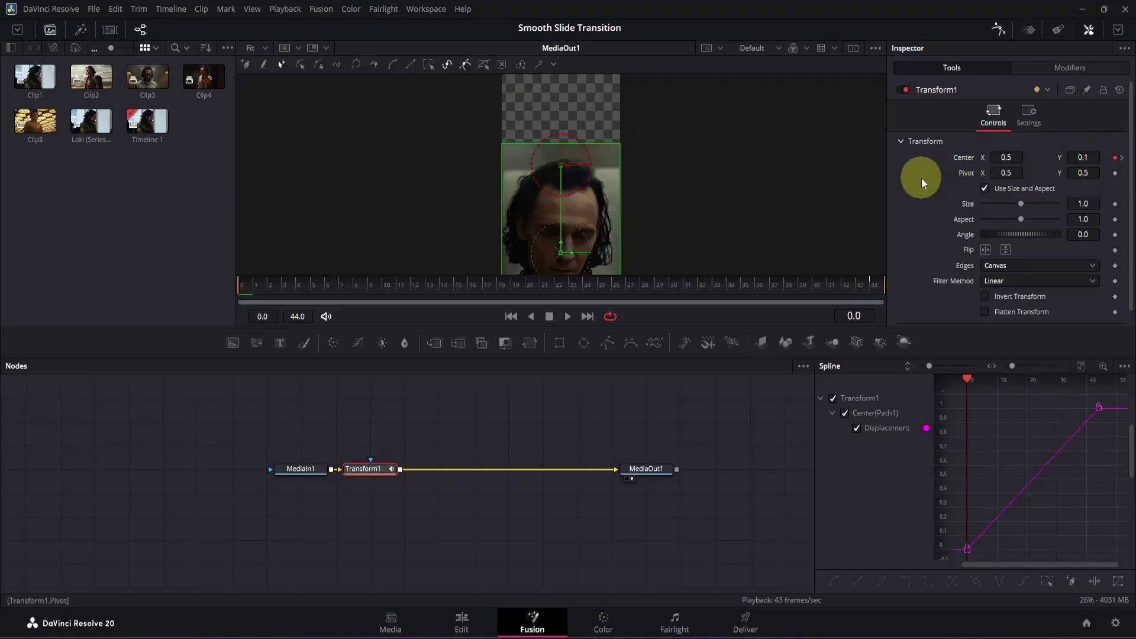
Fit and smooth Clip3's Center displacement curve in the Spline editor, shaping it to rise steeply at frame 0 and level off gradually
{"action": "left_click", "coordinate": [1081, 366]}
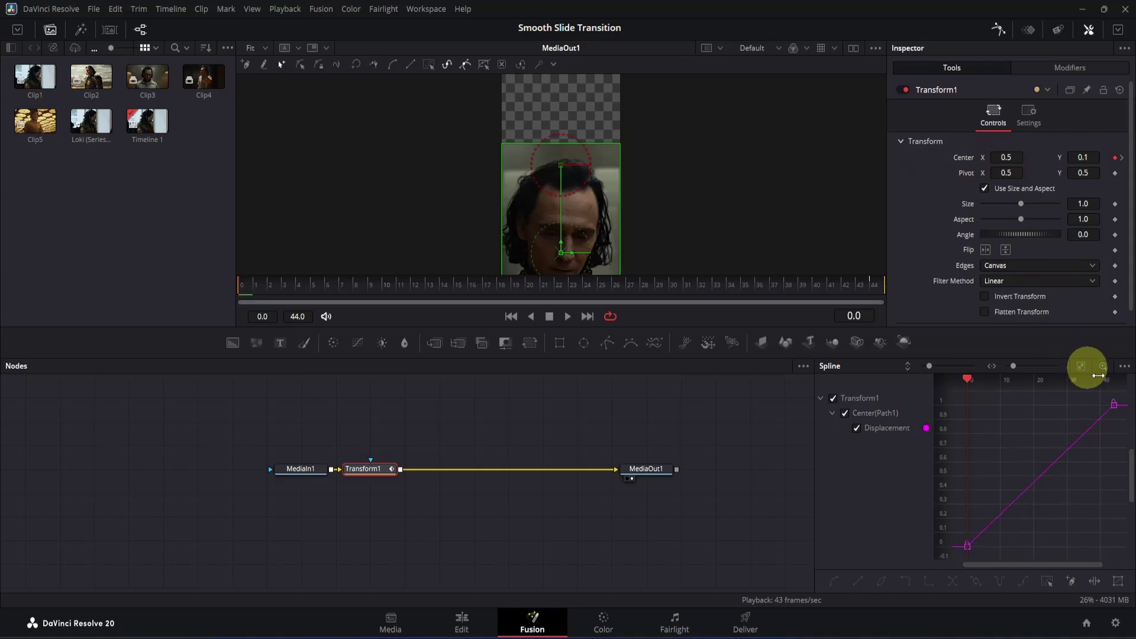
{"action": "left_click_drag", "start_coordinate": [1094, 414], "coordinate": [893, 436]}
{"action": "key", "text": "shift+s"}
{"action": "left_click", "coordinate": [1062, 407]}
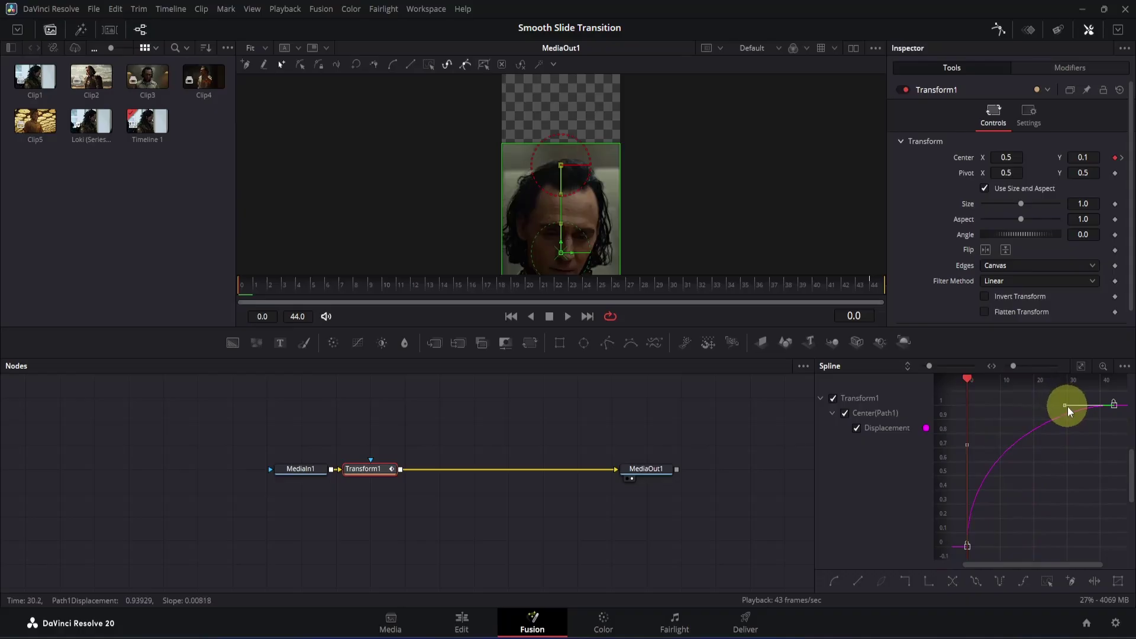
{"action": "left_click_drag", "start_coordinate": [1067, 407], "coordinate": [966, 408]}
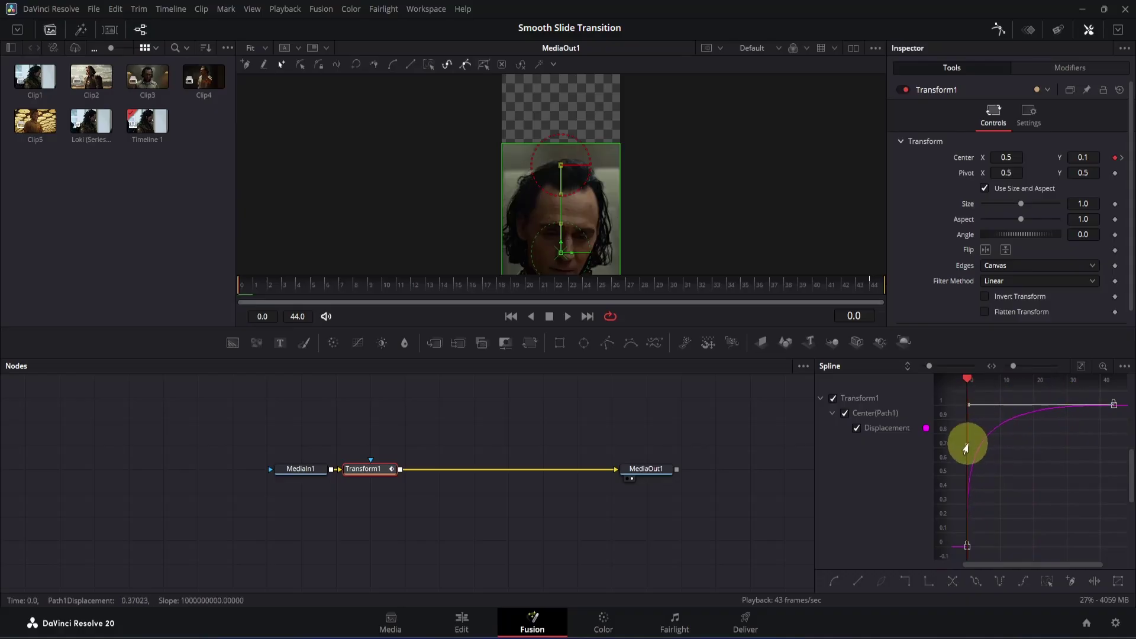
{"action": "left_click_drag", "start_coordinate": [964, 450], "coordinate": [958, 411]}
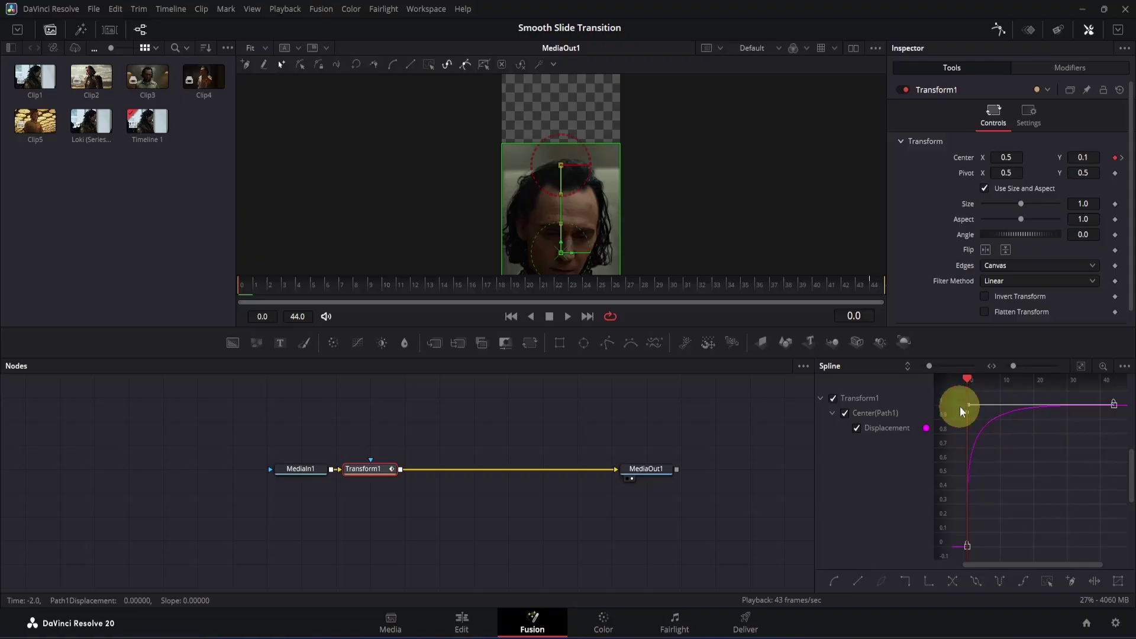
Set the first Transform's edges to Mirror and enable motion blur with quality 10 and shutter angle 360
{"action": "left_click", "coordinate": [991, 265]}
{"action": "left_click", "coordinate": [992, 322]}
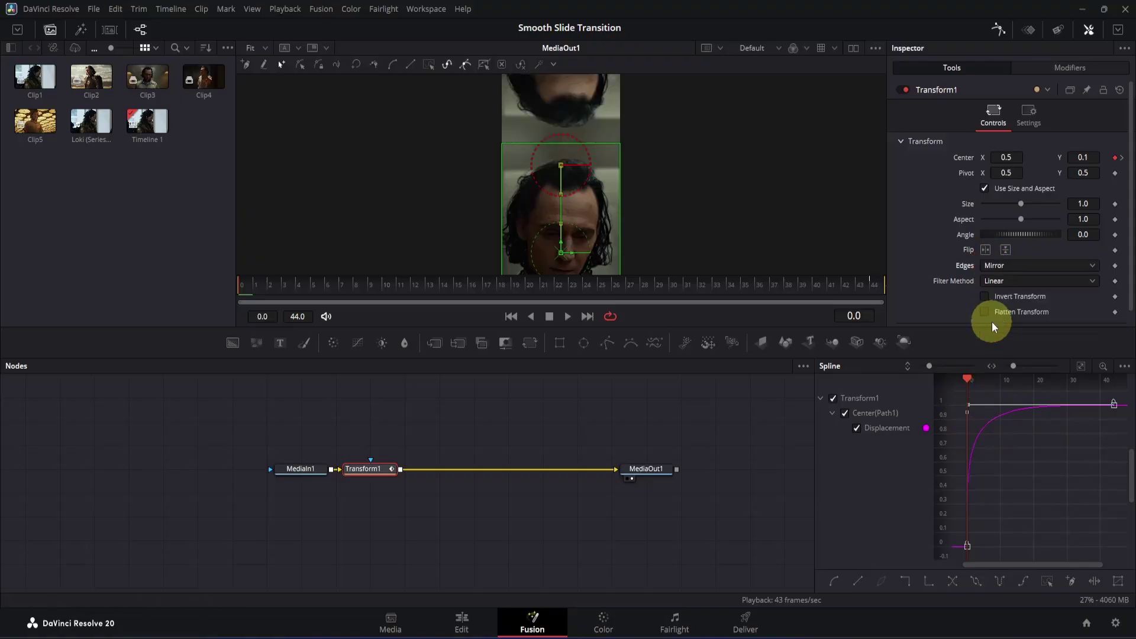
{"action": "left_click", "coordinate": [1029, 109]}
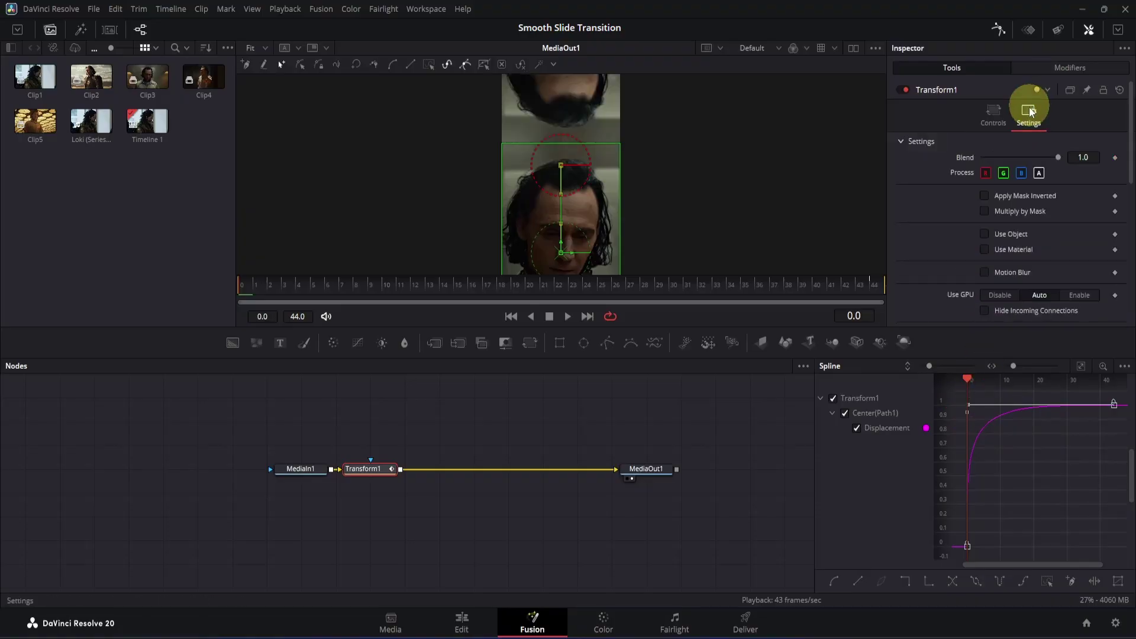
{"action": "left_click", "coordinate": [987, 272]}
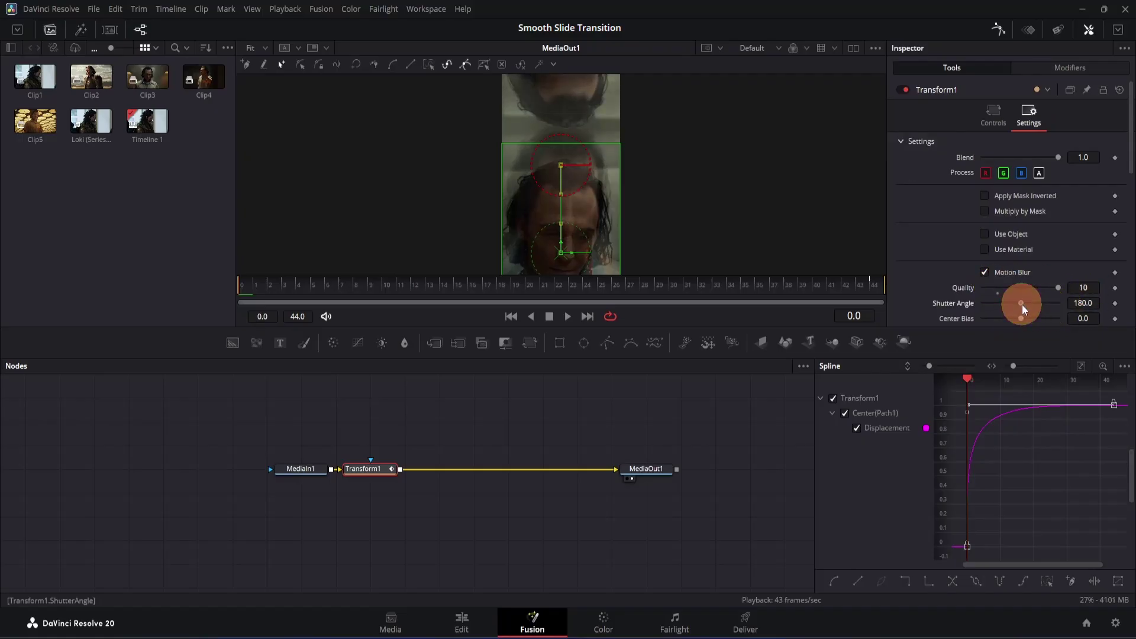
{"action": "left_click_drag", "start_coordinate": [1021, 304], "coordinate": [1085, 304]}
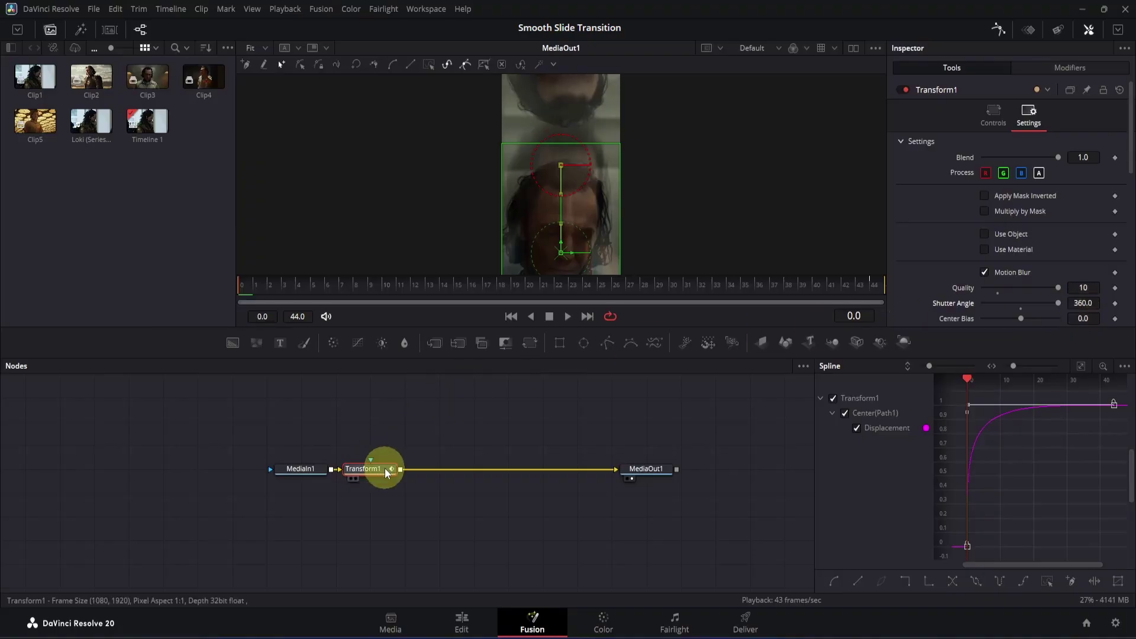
Add a second Transform after Transform1, keyframe its Center at frame 0, and set Center Y to 0.1 at frame 44
{"action": "left_click", "coordinate": [523, 346]}
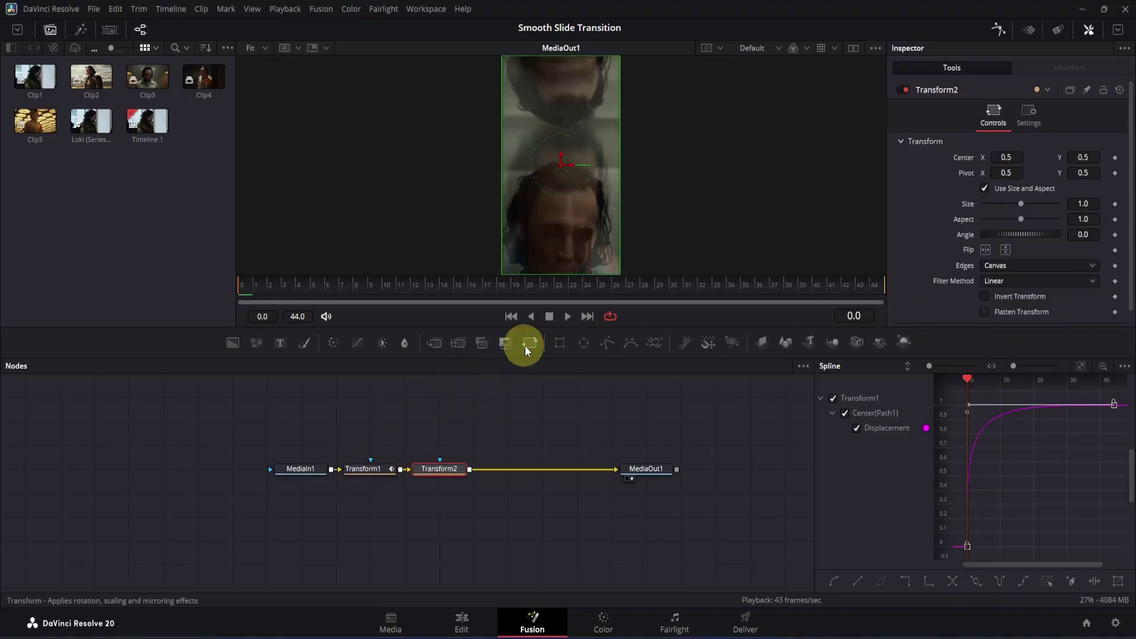
{"action": "left_click", "coordinate": [1115, 158]}
{"action": "left_click", "coordinate": [880, 285]}
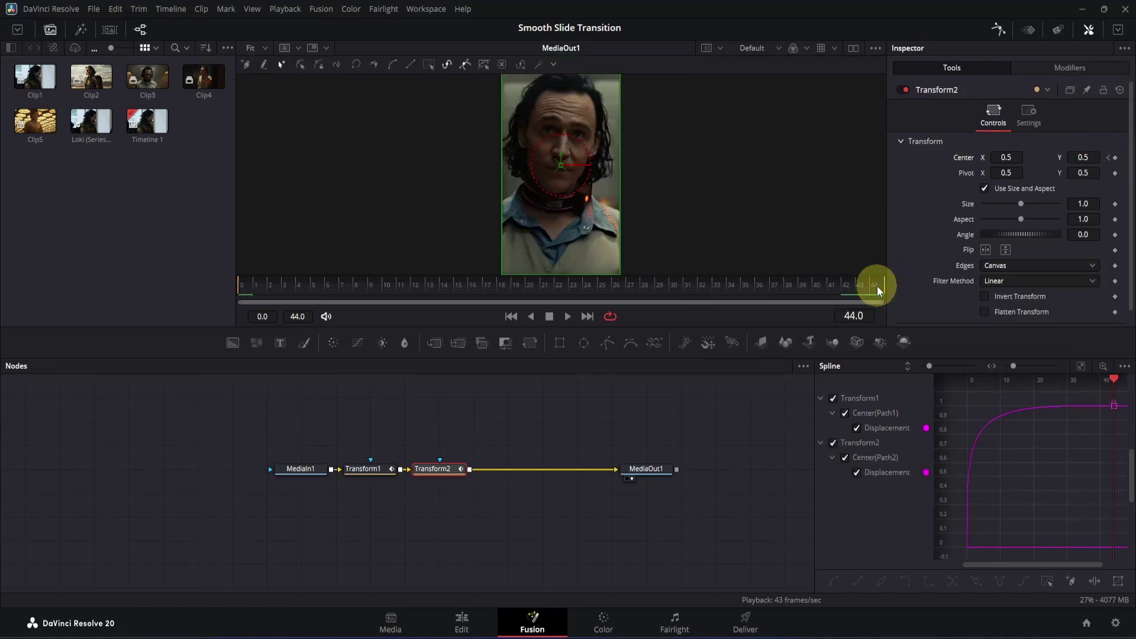
{"action": "left_click", "coordinate": [1090, 158]}
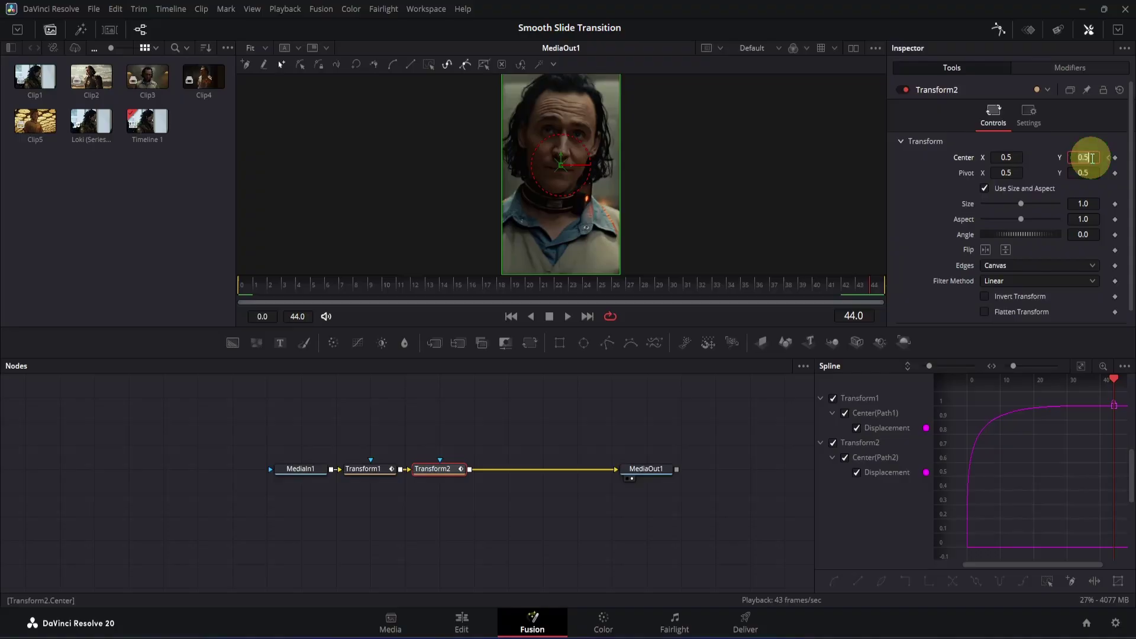
{"action": "type", "text": "0.1"}
{"action": "key", "text": "Return"}
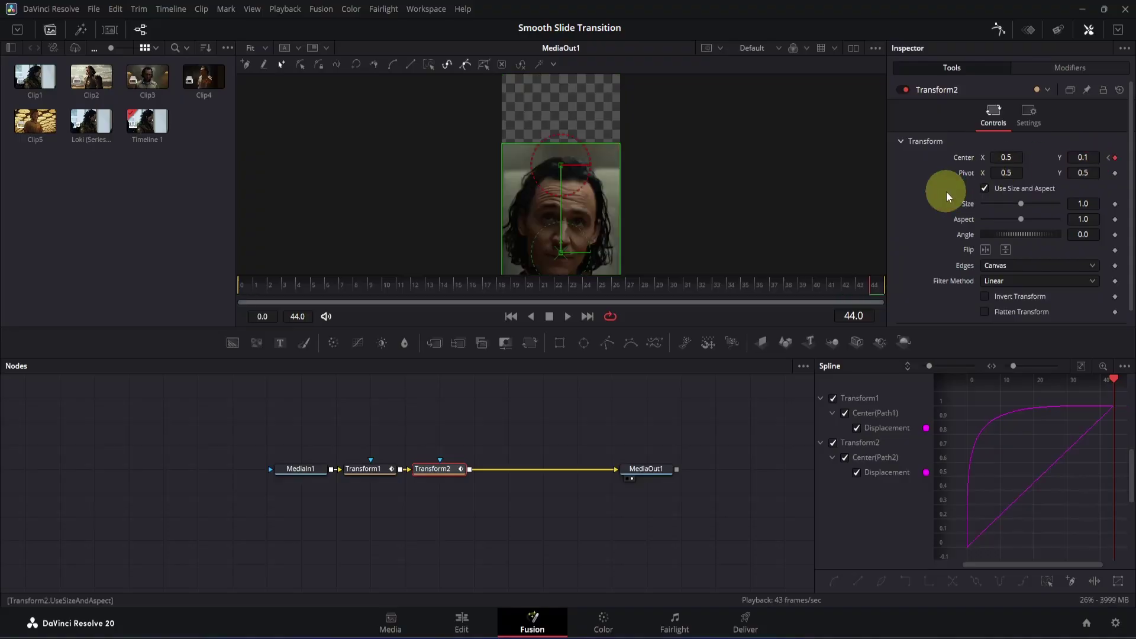
Isolate Transform2's displacement curve in the Spline editor and smooth it to stay flat, rising steeply just before frame 44
{"action": "left_click", "coordinate": [832, 399]}
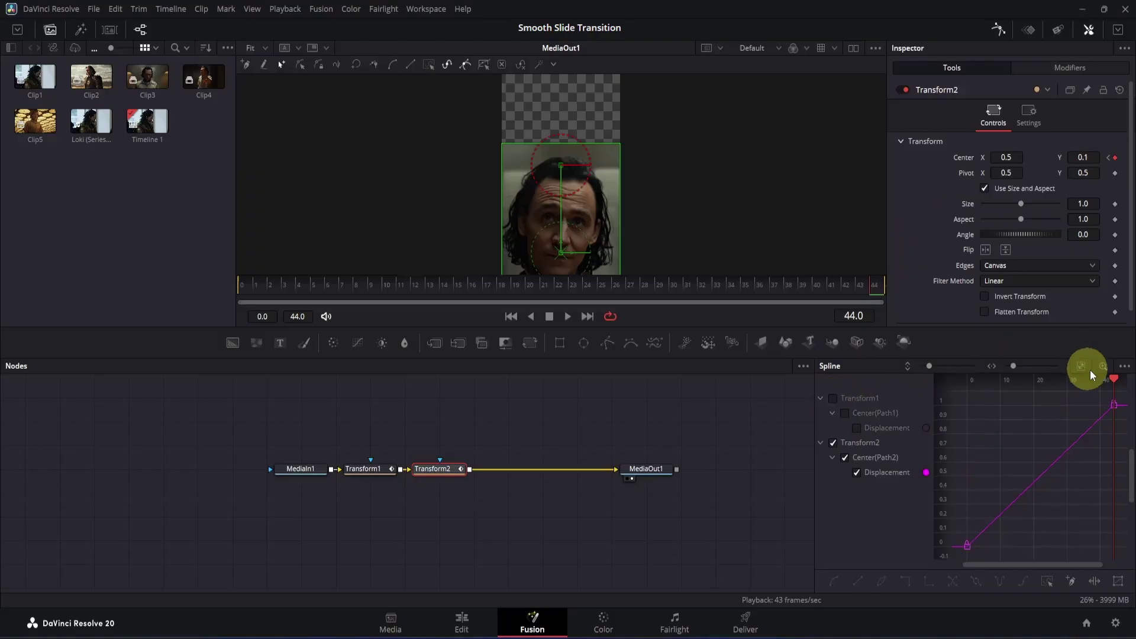
{"action": "left_click_drag", "start_coordinate": [1119, 395], "coordinate": [953, 559]}
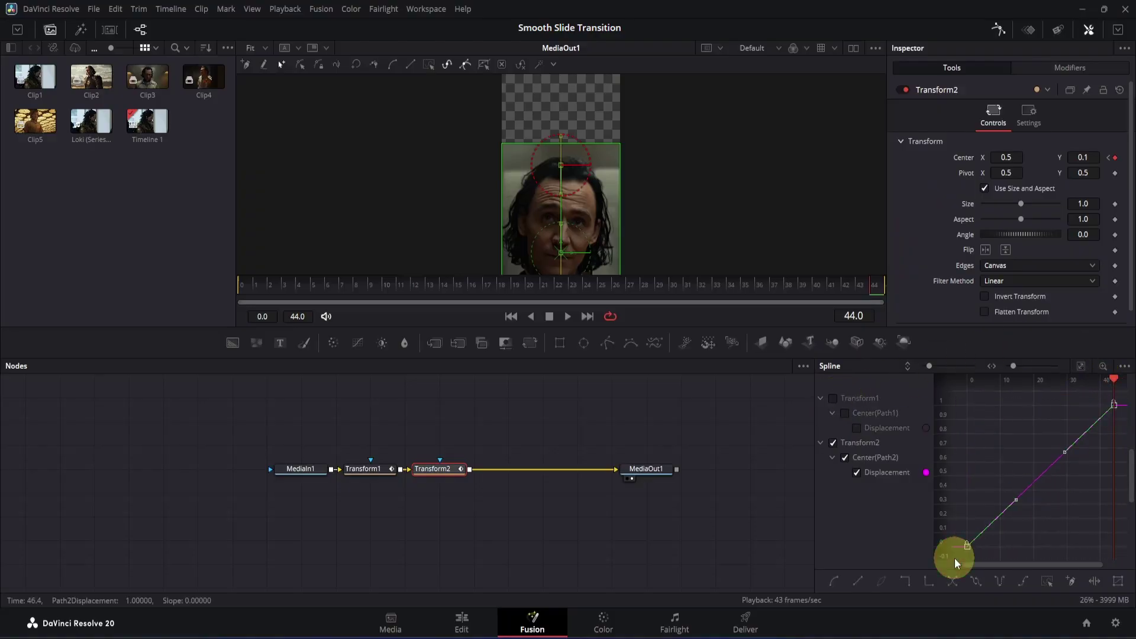
{"action": "key", "text": "s"}
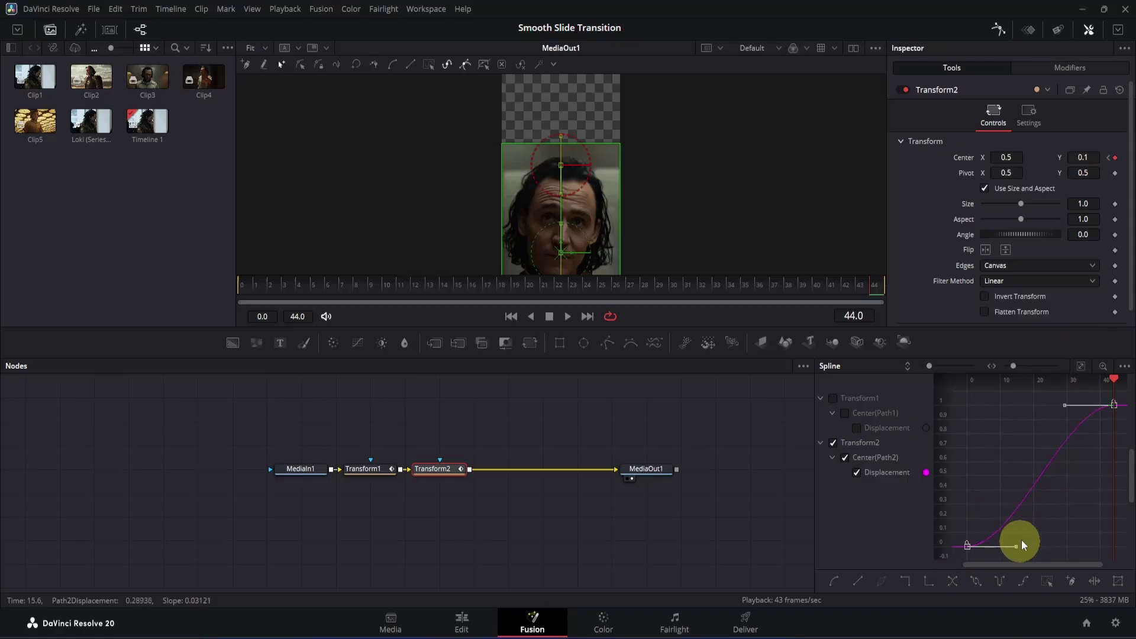
{"action": "left_click_drag", "start_coordinate": [1065, 406], "coordinate": [1115, 543]}
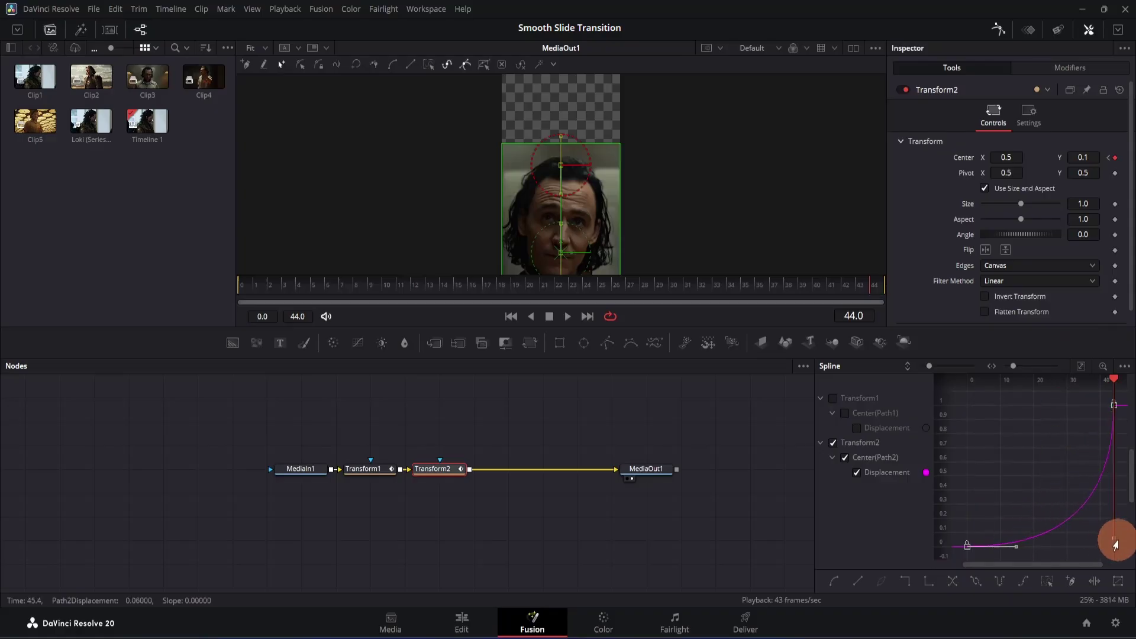
{"action": "left_click_drag", "start_coordinate": [1017, 550], "coordinate": [1112, 545]}
Give Transform2 mirrored edges and motion blur with quality 10 and shutter angle 360
{"action": "left_click", "coordinate": [998, 265]}
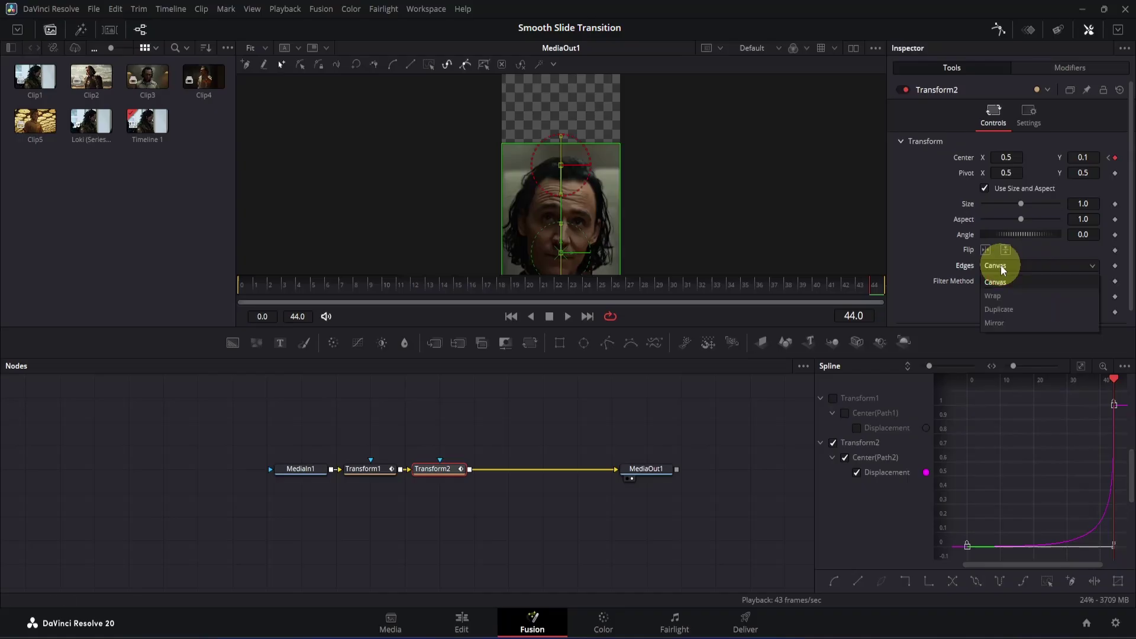
{"action": "left_click", "coordinate": [1003, 321]}
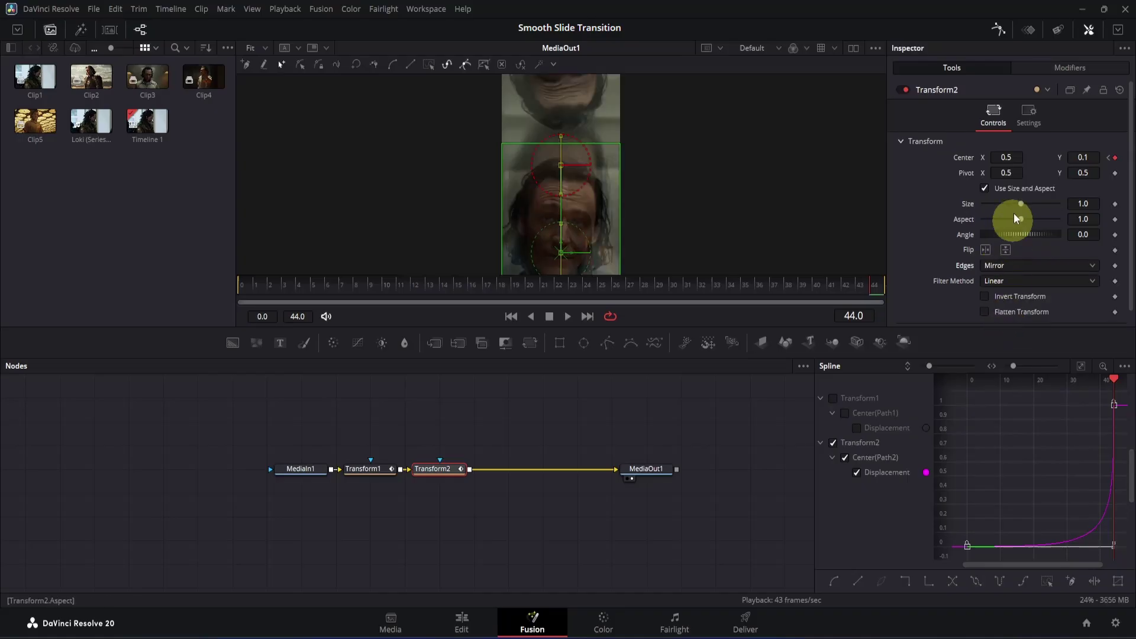
{"action": "left_click", "coordinate": [1029, 121]}
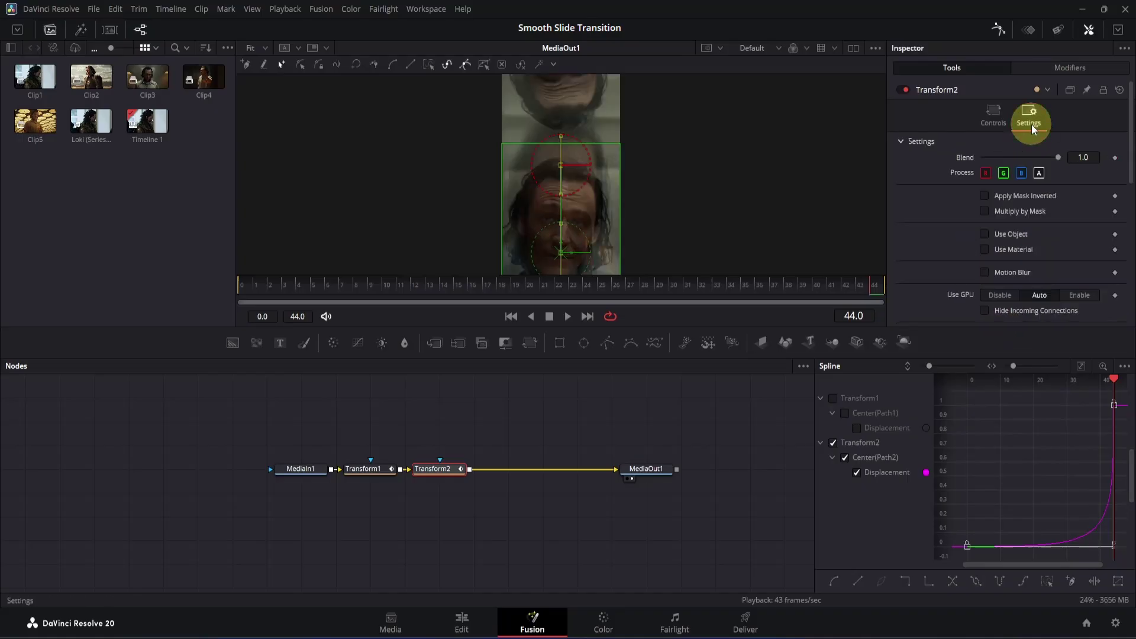
{"action": "left_click", "coordinate": [985, 272]}
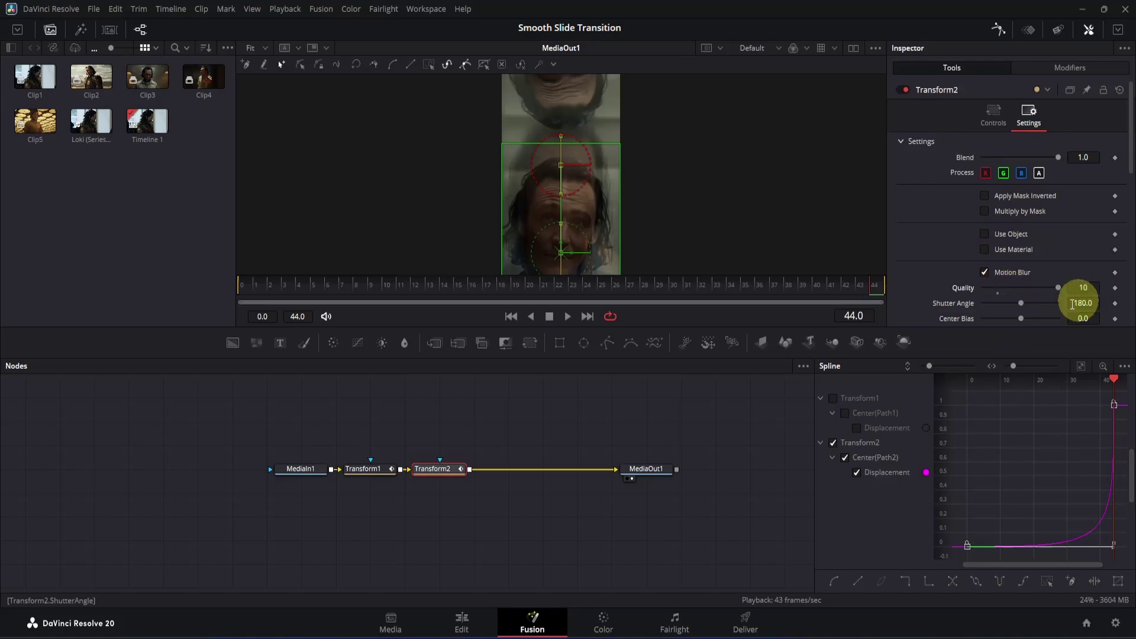
{"action": "left_click", "coordinate": [1021, 304]}
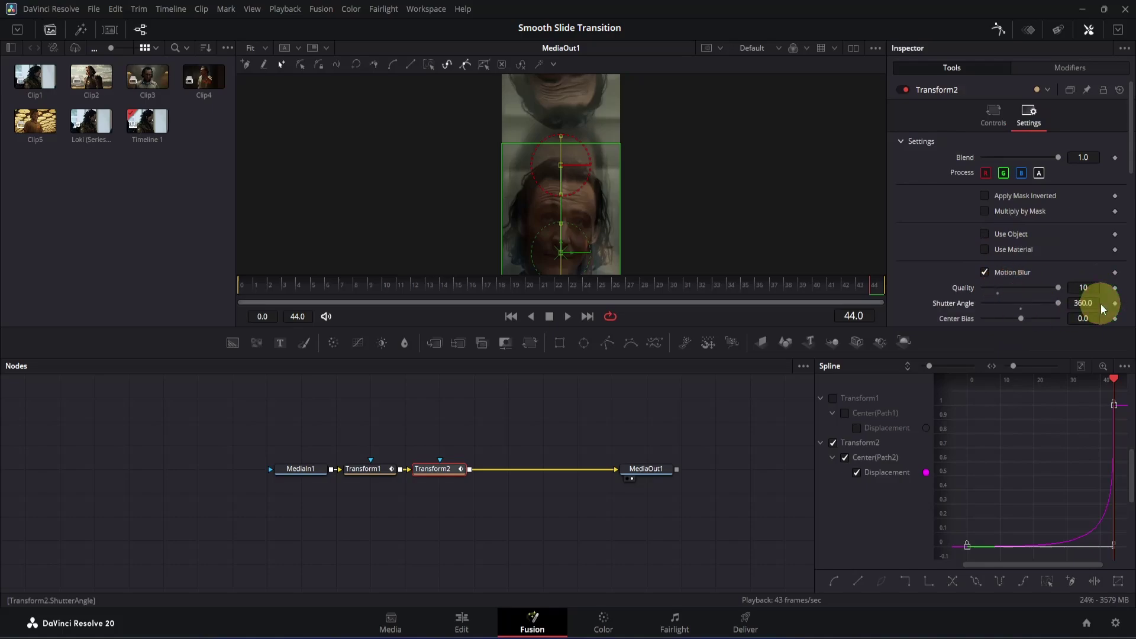
Open Clip4's Fusion composition, add a Transform node after MediaIn1, and keyframe its Center at frame 0
{"action": "left_click", "coordinate": [470, 618]}
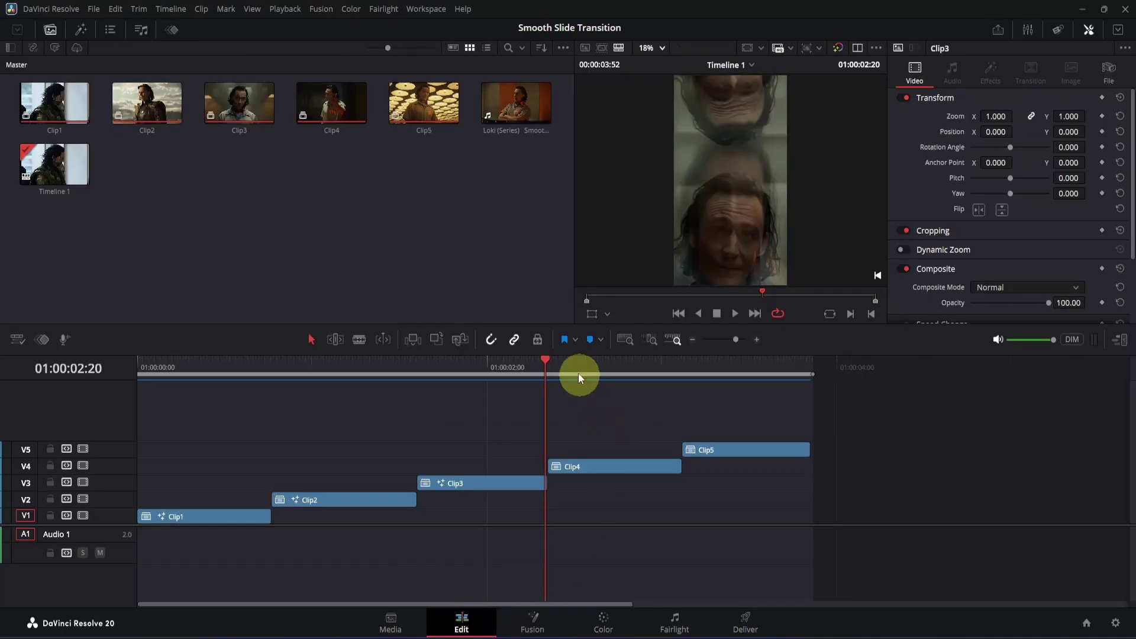
{"action": "left_click", "coordinate": [600, 372]}
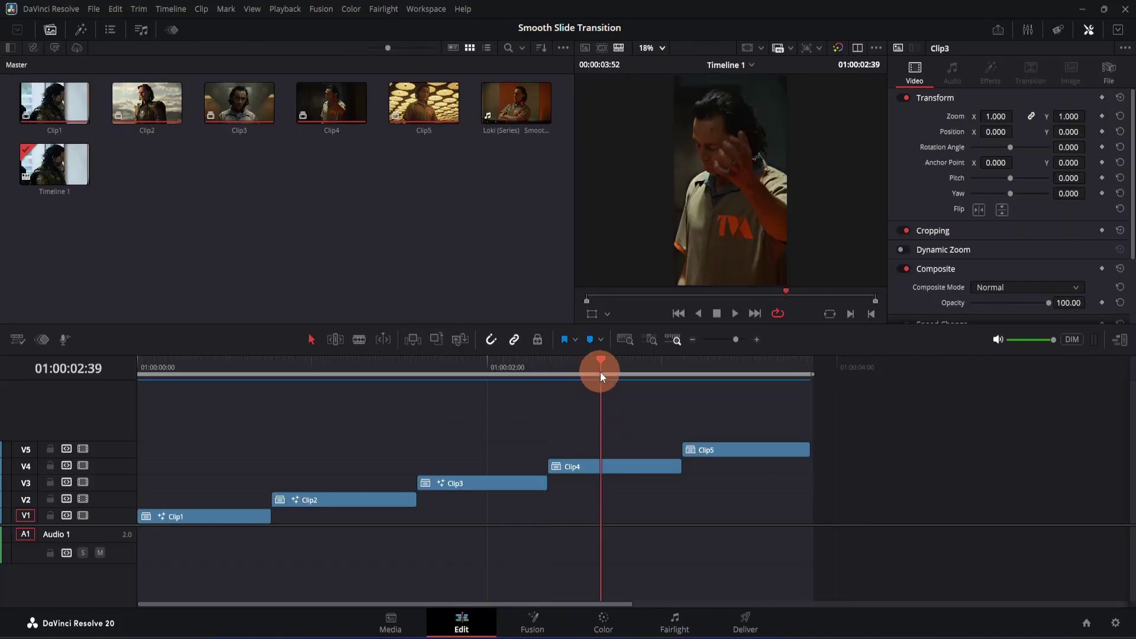
{"action": "left_click", "coordinate": [533, 619]}
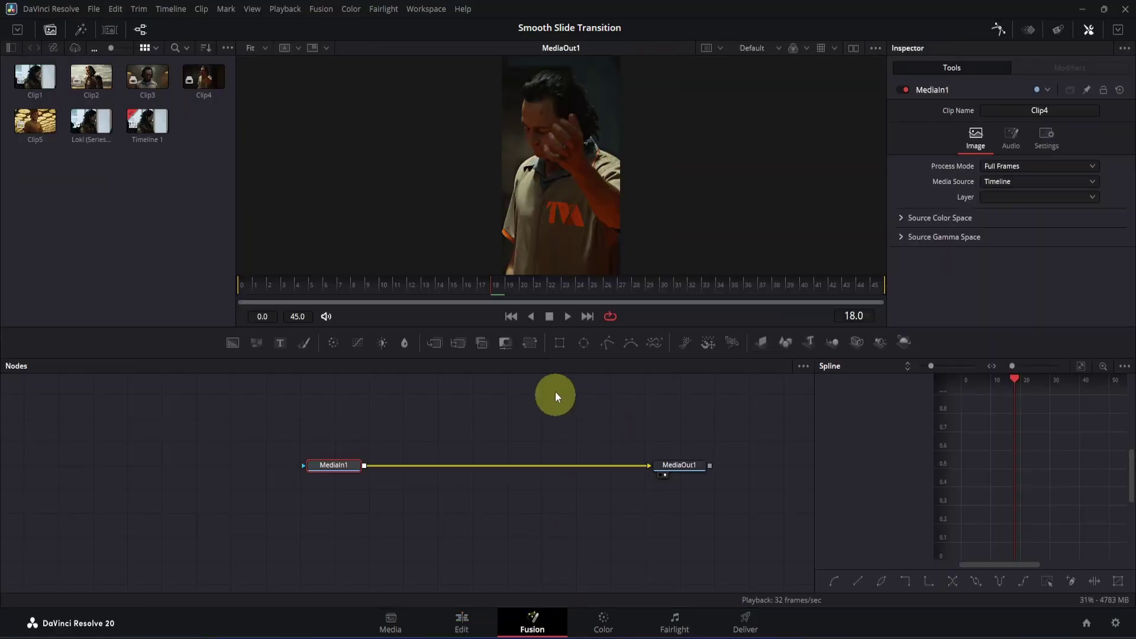
{"action": "left_click", "coordinate": [534, 344]}
{"action": "left_click_drag", "start_coordinate": [290, 285], "coordinate": [227, 285]}
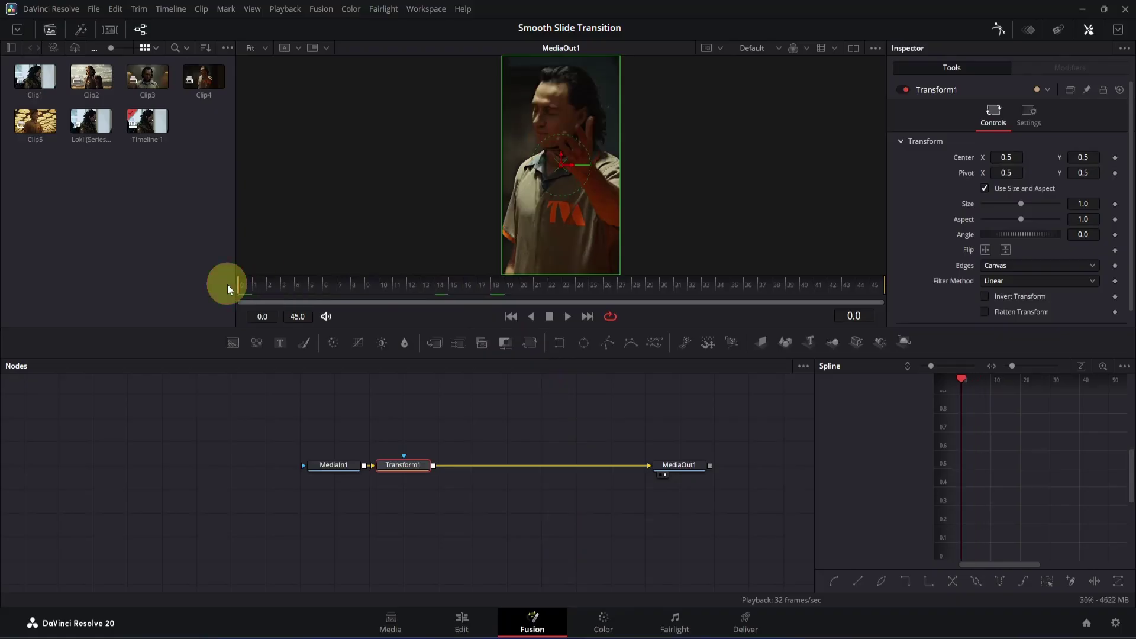
{"action": "left_click", "coordinate": [1105, 157]}
Keyframe Clip4's Transform Center at frame 45, then return to frame 0 and set Center Y to 1.0
{"action": "left_click", "coordinate": [881, 290]}
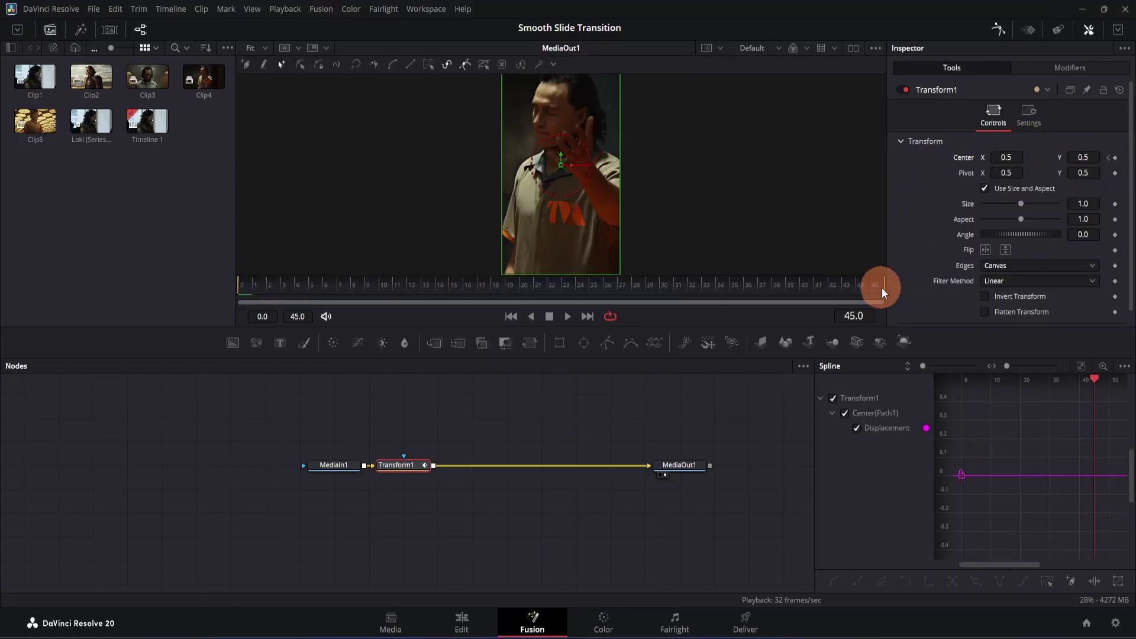
{"action": "left_click", "coordinate": [1111, 158]}
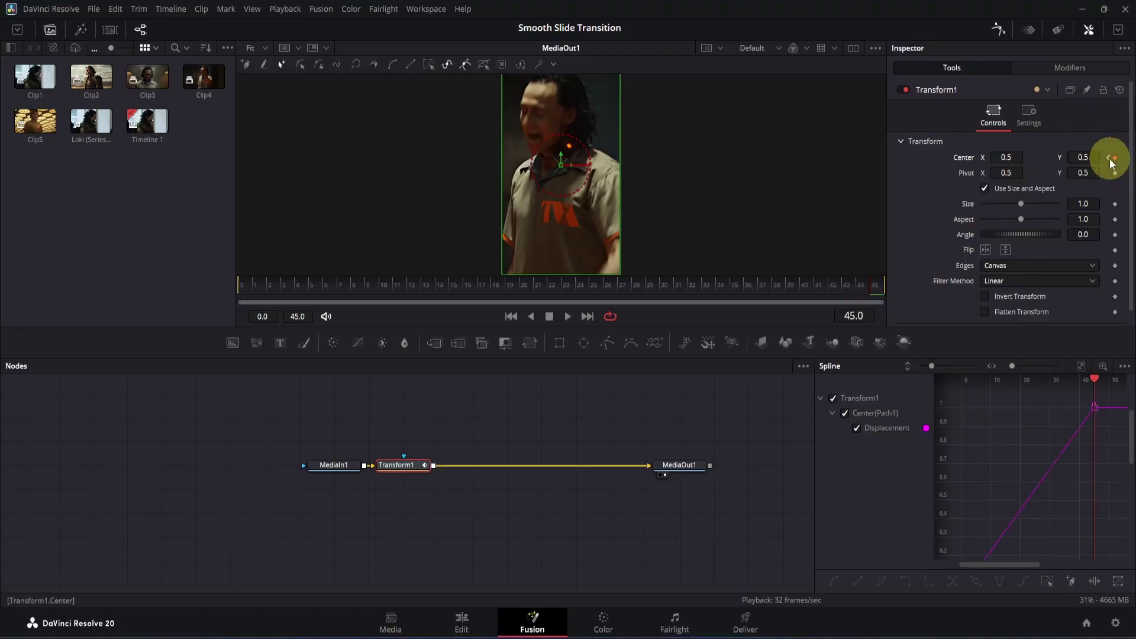
{"action": "key", "text": "Home"}
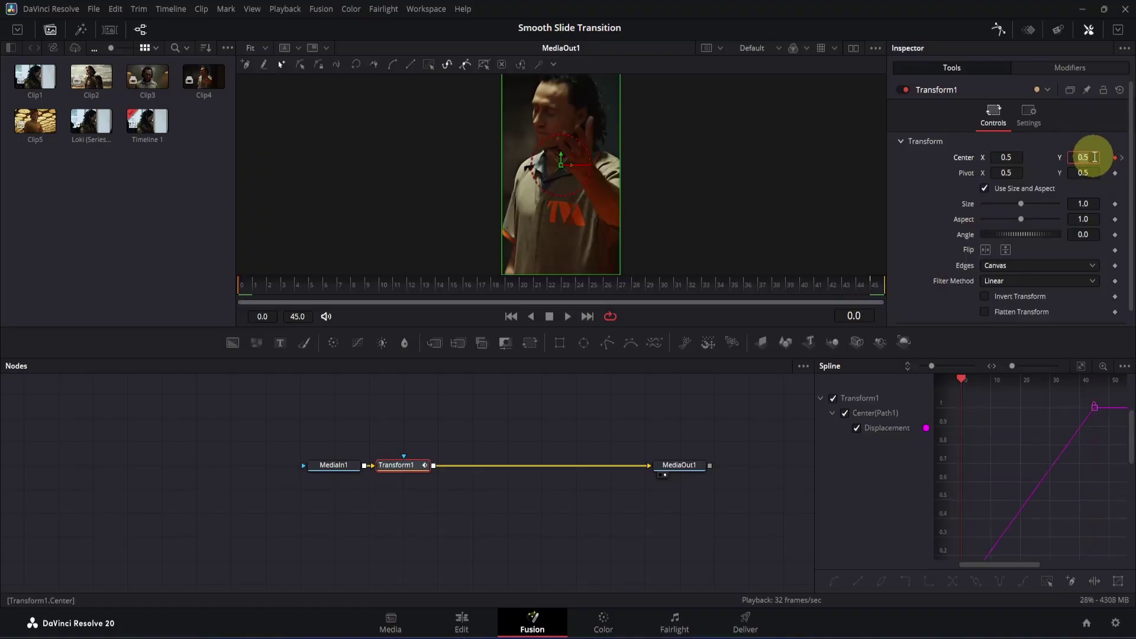
{"action": "left_click", "coordinate": [1094, 157]}
{"action": "type", "text": "1"}
{"action": "left_click", "coordinate": [923, 188]}
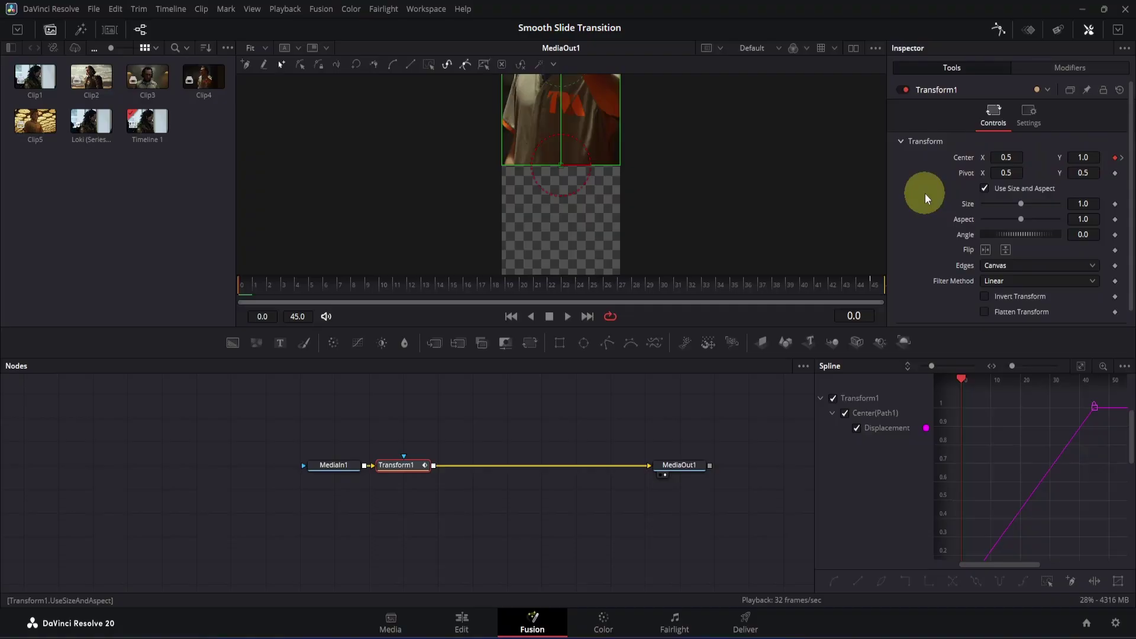
Fit and smooth Clip4's Center displacement curve, shaping it to rise steeply at frame 0 and level off toward frame 45
{"action": "left_click", "coordinate": [1081, 367]}
{"action": "left_click_drag", "start_coordinate": [1118, 393], "coordinate": [939, 570]}
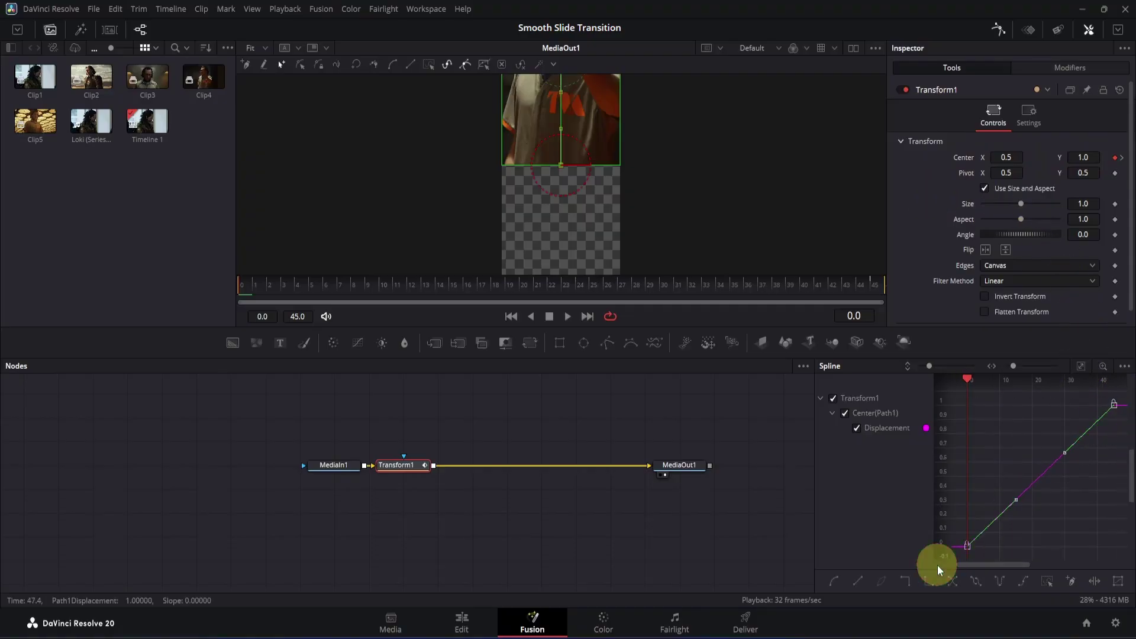
{"action": "key", "text": "s"}
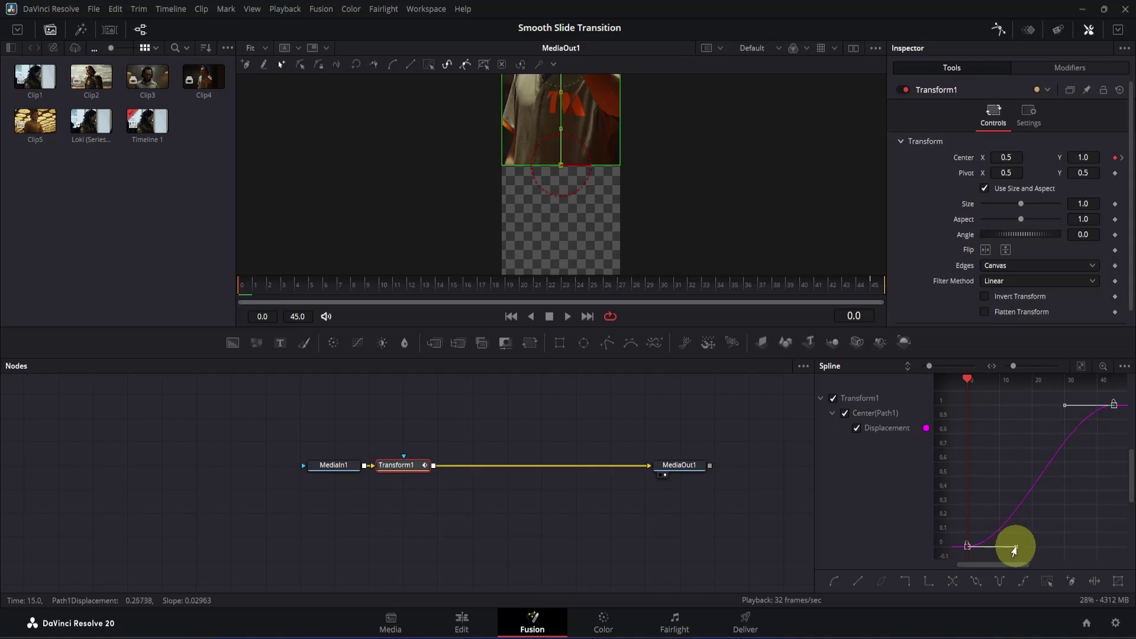
{"action": "left_click_drag", "start_coordinate": [1014, 552], "coordinate": [968, 399]}
Set Clip4's Transform1 edges to Mirror and turn on motion blur with quality 10 and shutter angle 360
{"action": "left_click", "coordinate": [987, 269]}
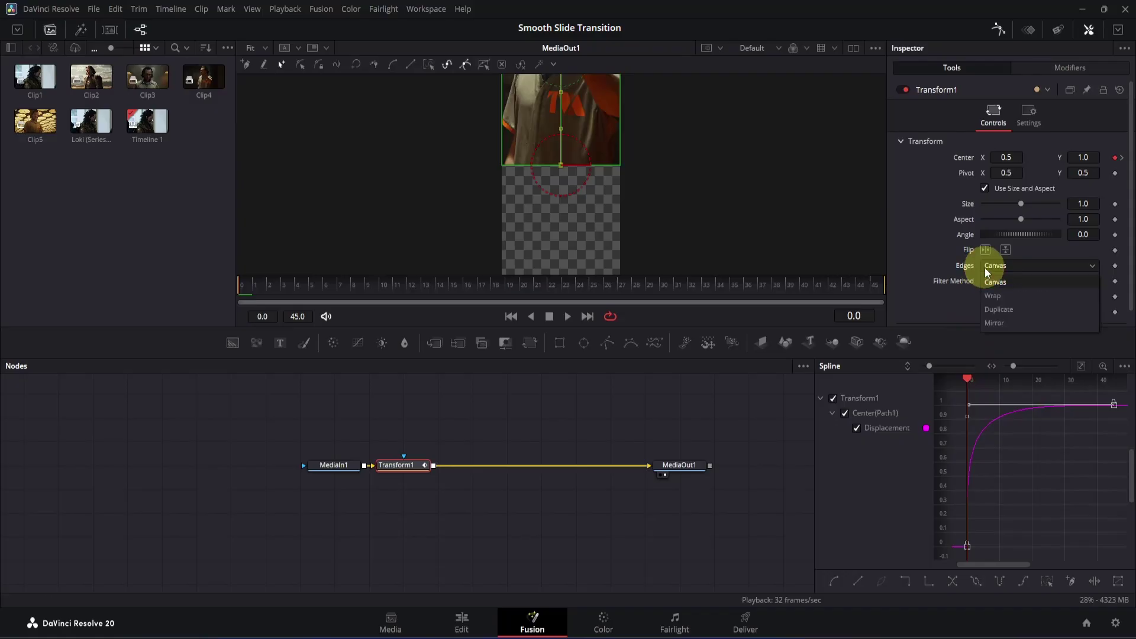
{"action": "left_click", "coordinate": [994, 324]}
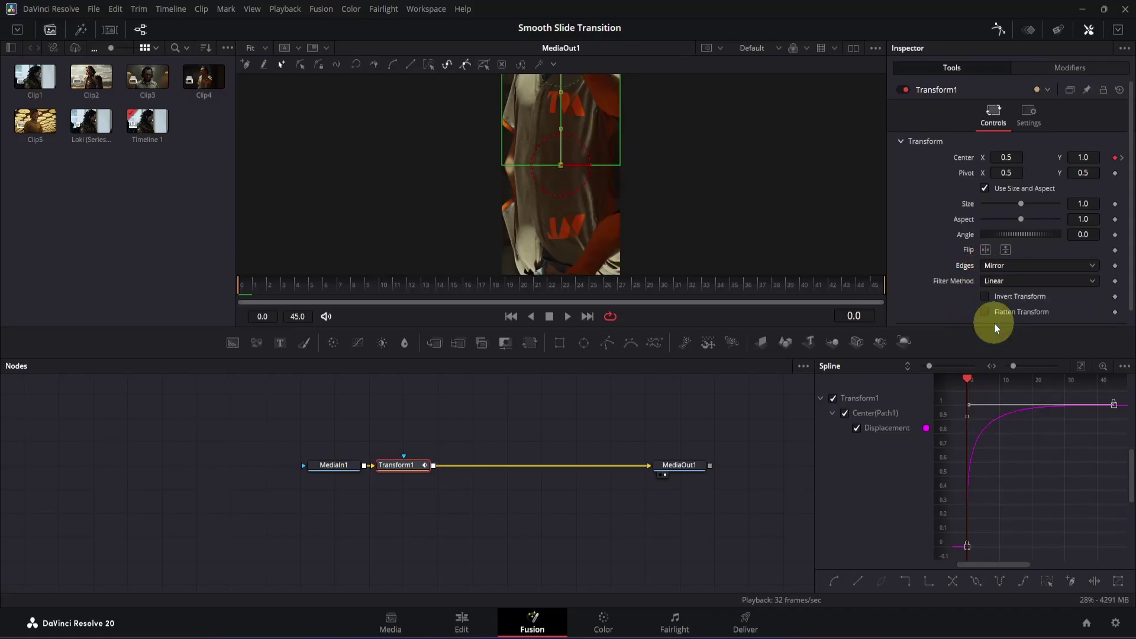
{"action": "left_click", "coordinate": [1024, 119]}
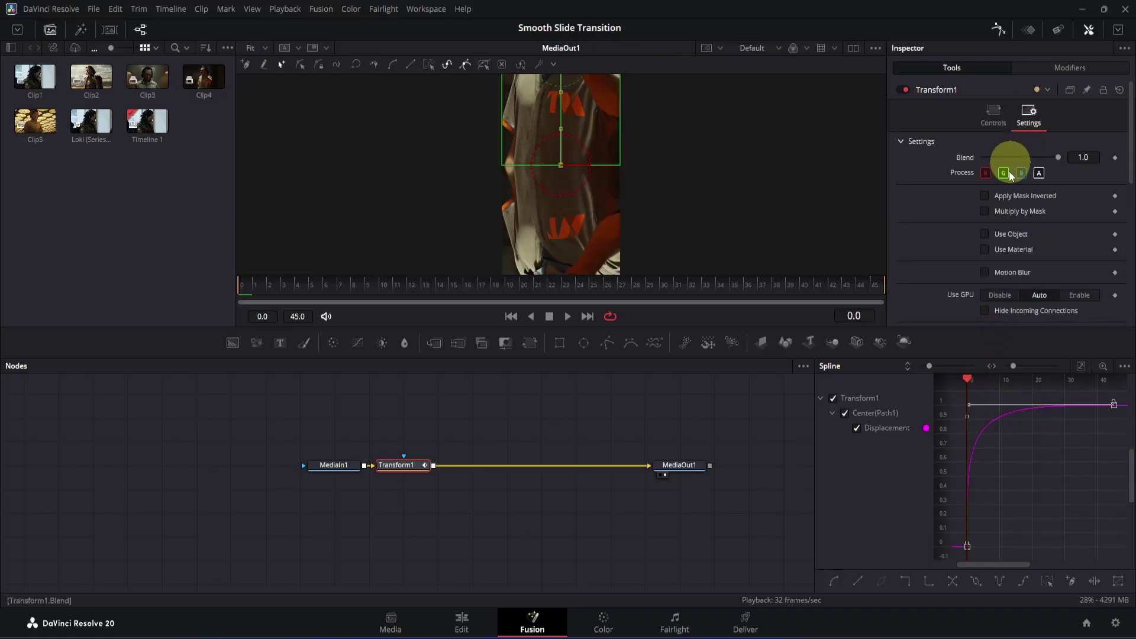
{"action": "left_click", "coordinate": [983, 273]}
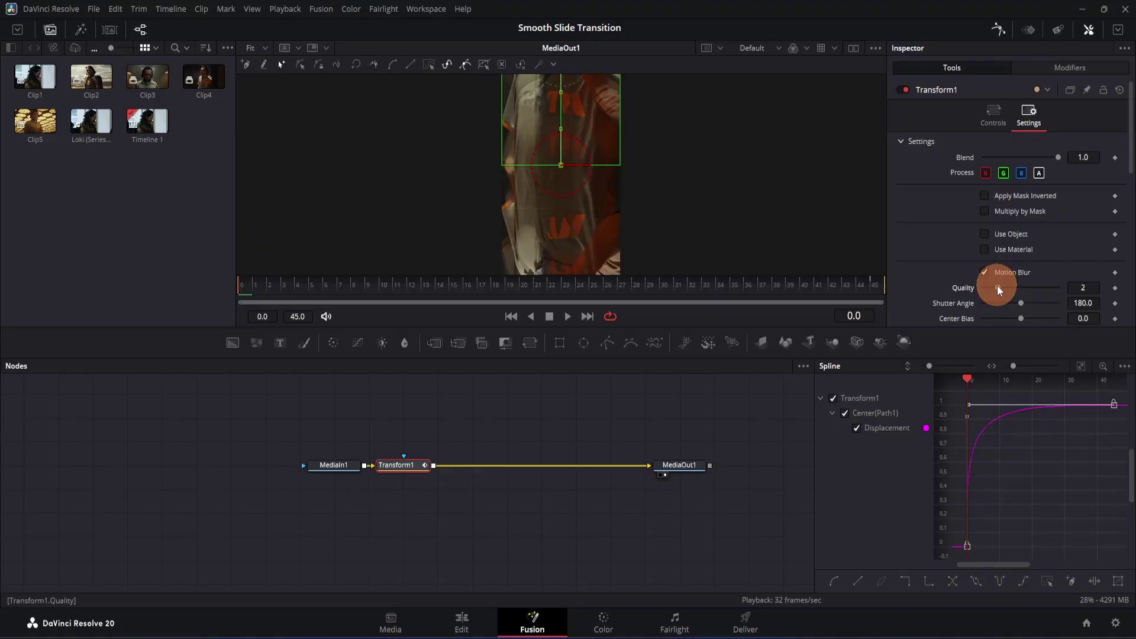
{"action": "left_click_drag", "start_coordinate": [999, 290], "coordinate": [1080, 306]}
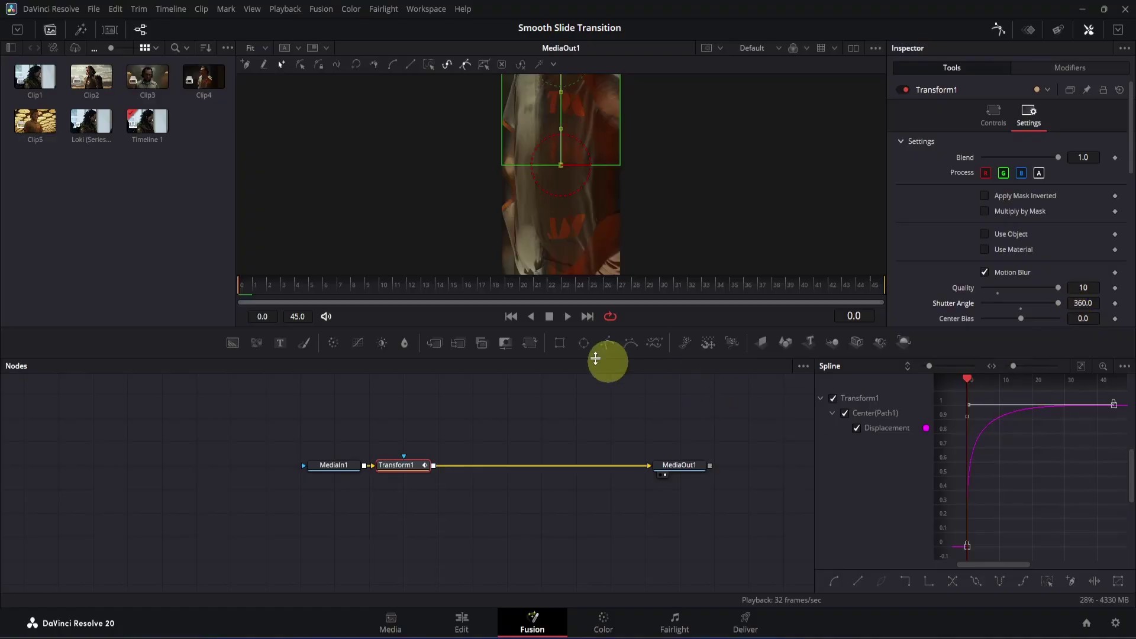
Add a second Transform node after Transform1, keyframing its Center at frame 0 and setting Center X to 1.0 at frame 45
{"action": "left_click", "coordinate": [529, 343]}
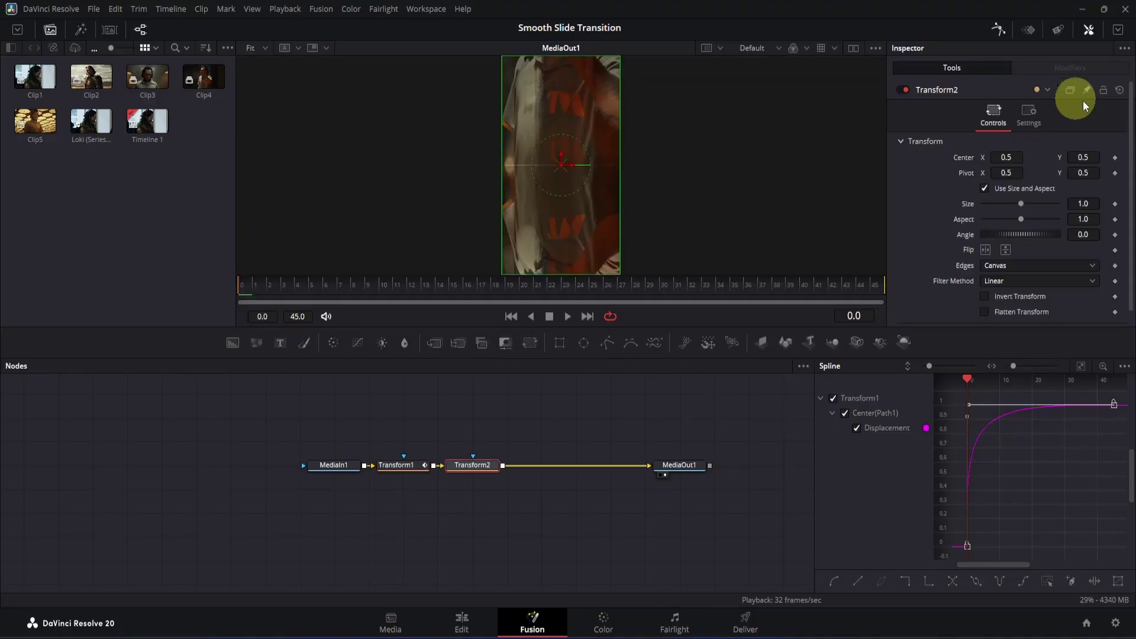
{"action": "left_click", "coordinate": [1115, 158]}
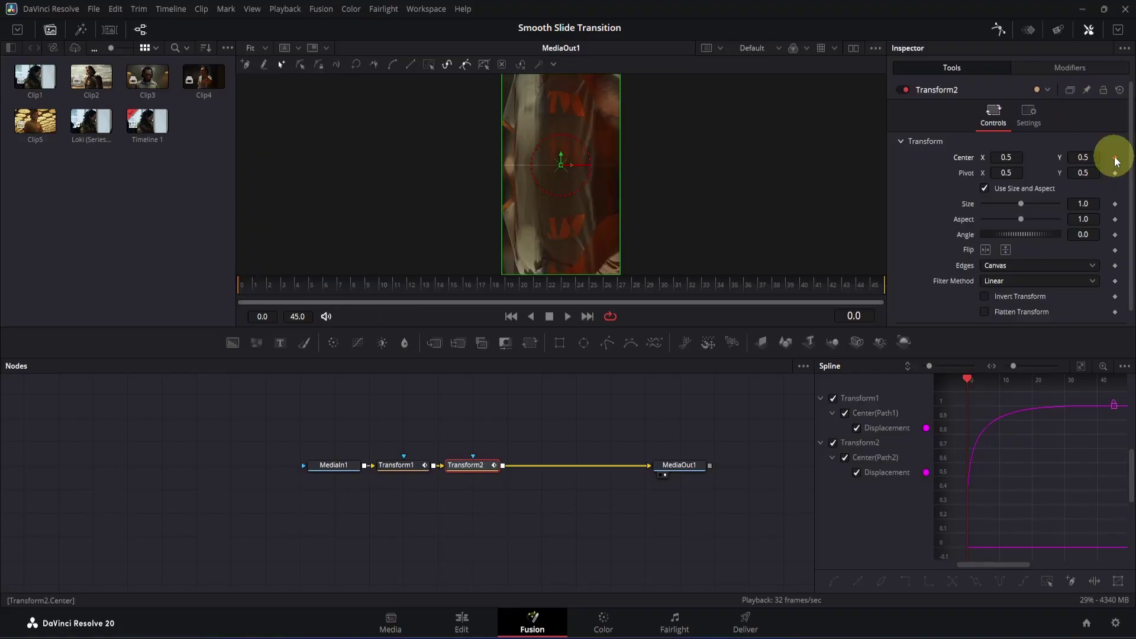
{"action": "left_click", "coordinate": [880, 286]}
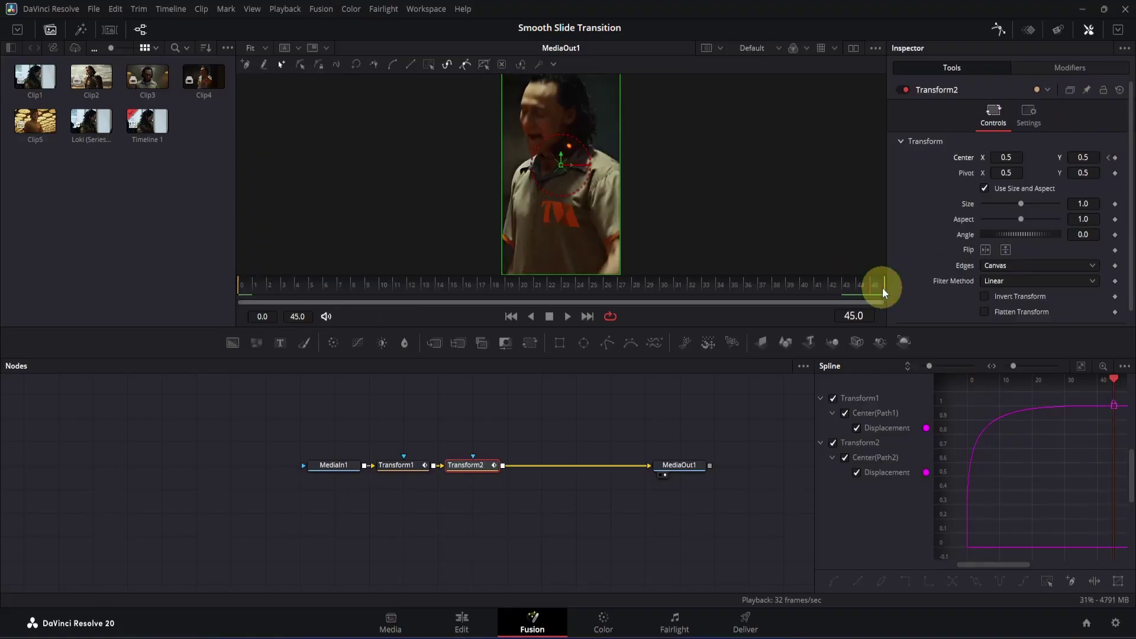
{"action": "left_click", "coordinate": [1016, 157]}
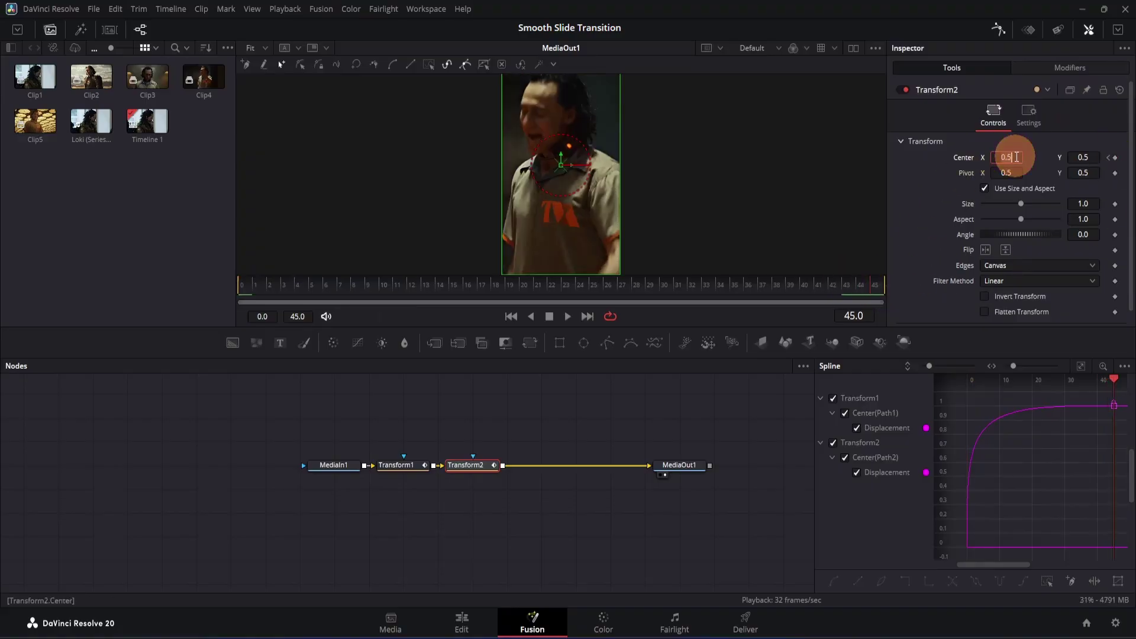
{"action": "type", "text": "1"}
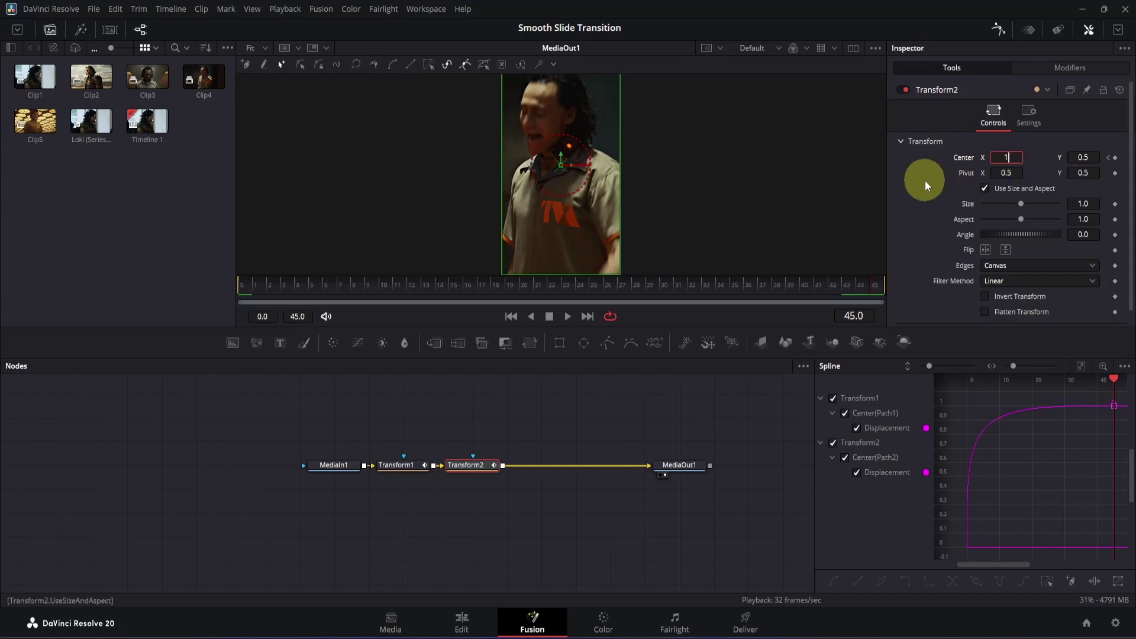
{"action": "key", "text": "Return"}
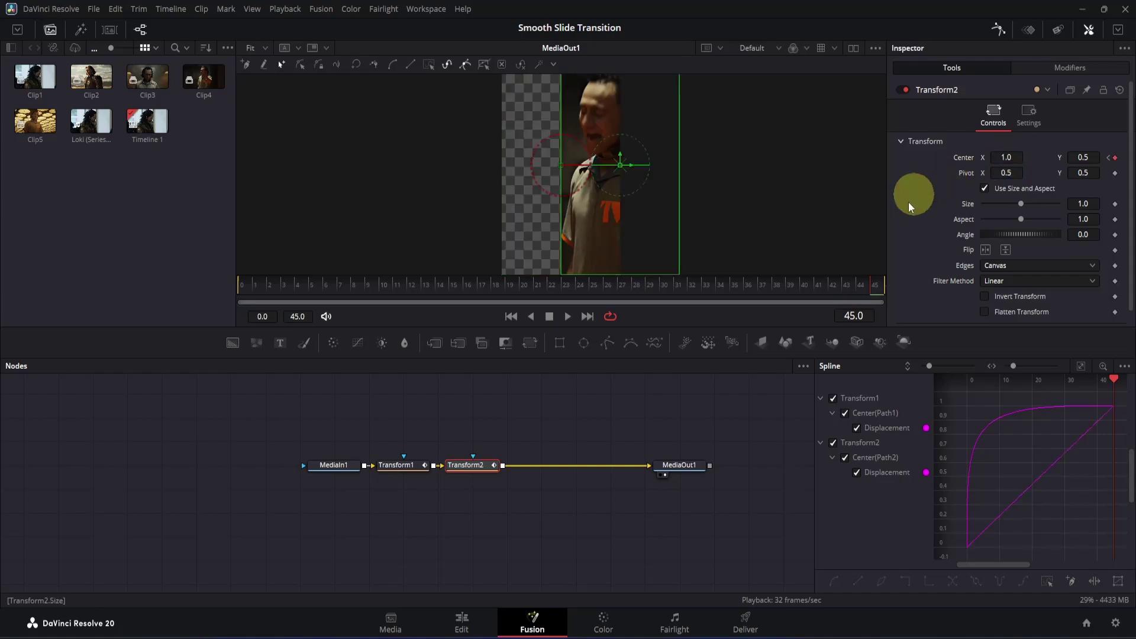
Isolate Transform2's displacement curve and smooth it, shaping it to stay flat from frame 0 and rise steeply just before frame 45
{"action": "left_click", "coordinate": [833, 398]}
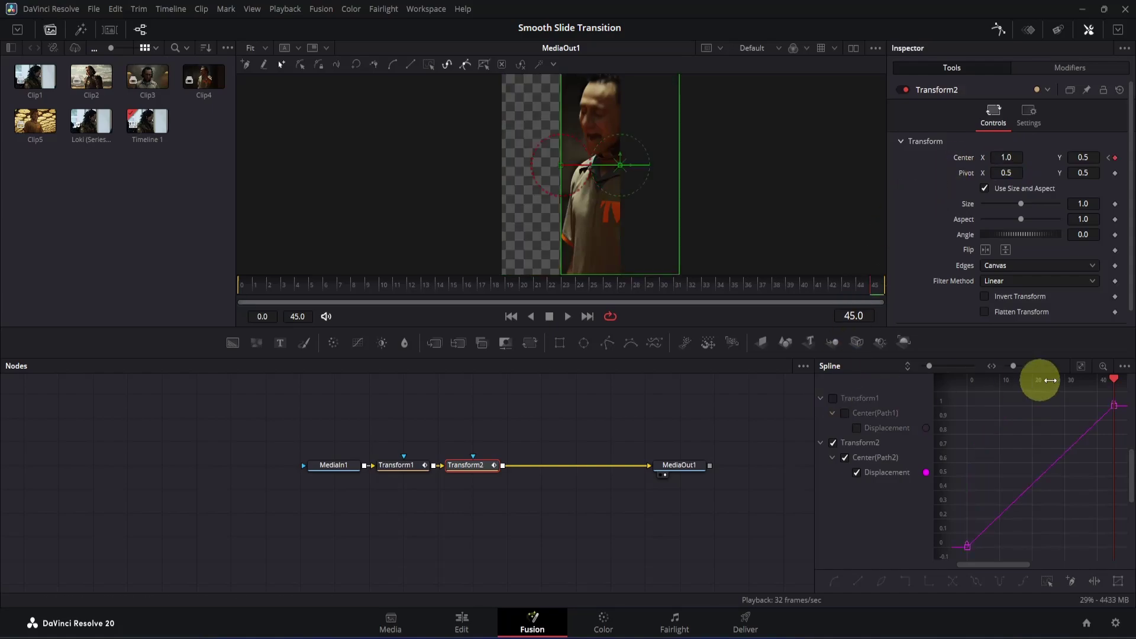
{"action": "left_click_drag", "start_coordinate": [1116, 393], "coordinate": [953, 574]}
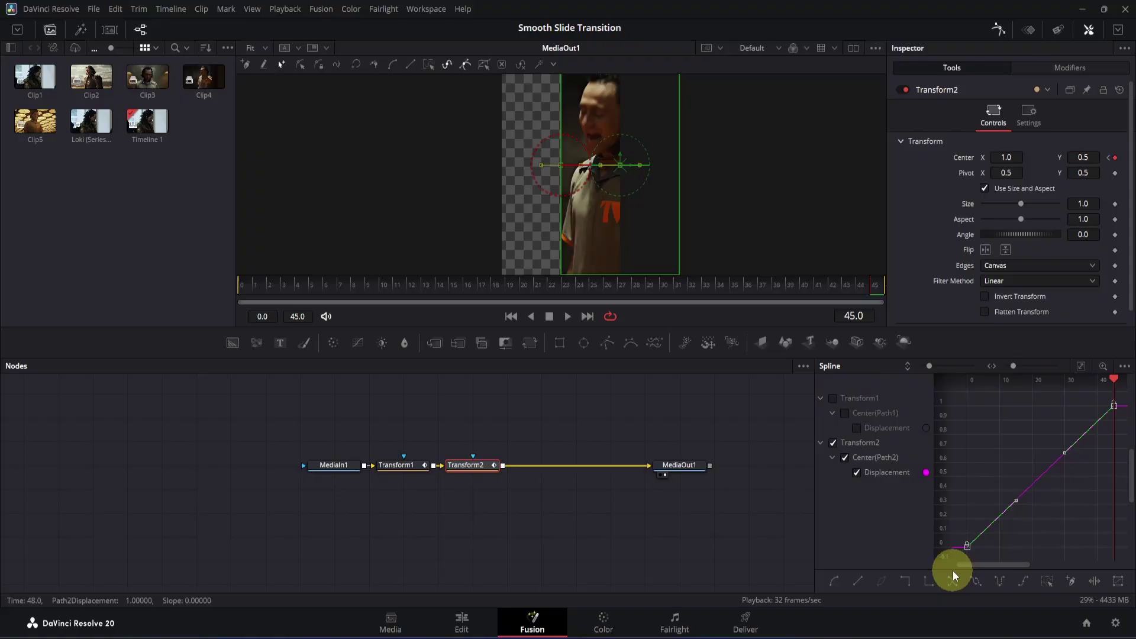
{"action": "left_click", "coordinate": [953, 575]}
{"action": "left_click_drag", "start_coordinate": [1058, 400], "coordinate": [1113, 526]}
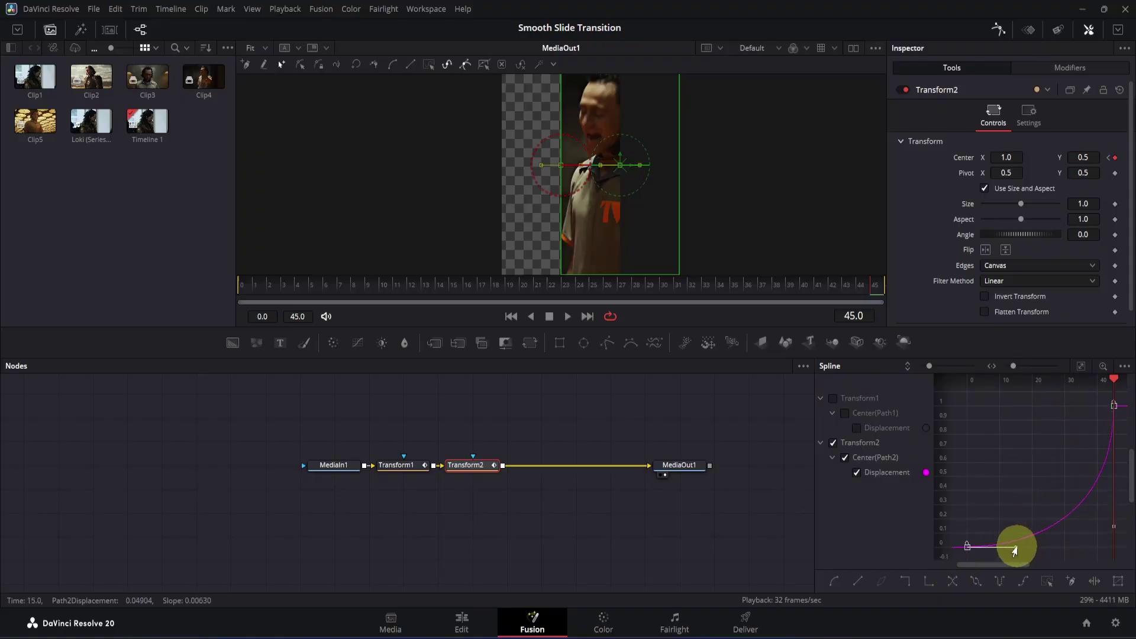
{"action": "left_click_drag", "start_coordinate": [1014, 551], "coordinate": [1107, 548]}
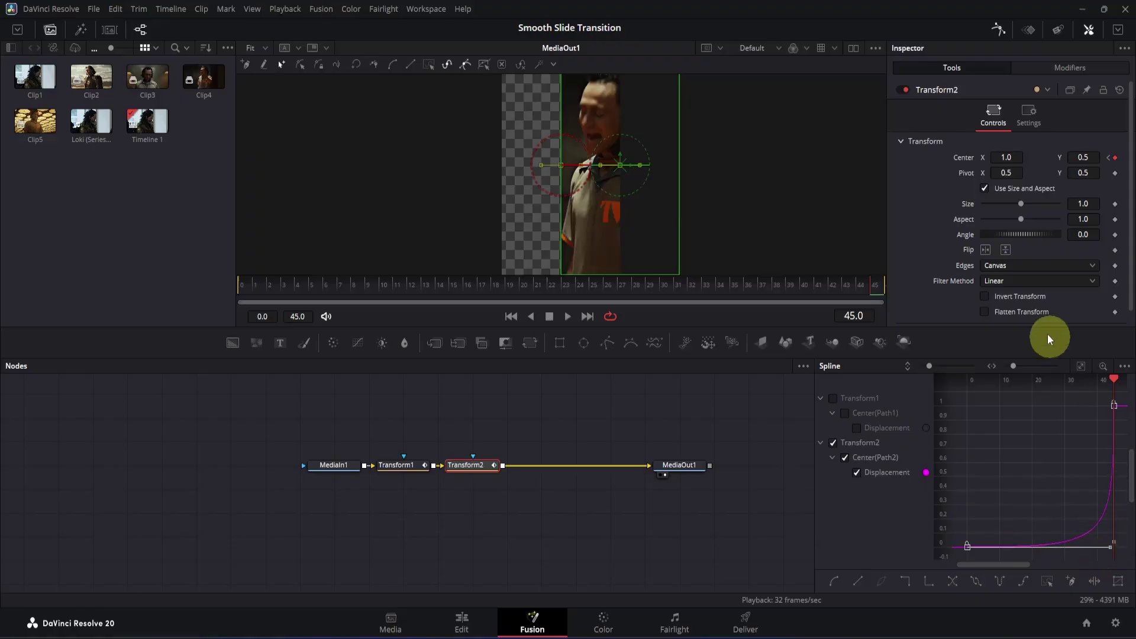
Set Transform2's edges to Mirror and turn on motion blur with quality 10 and shutter angle 360
{"action": "left_click", "coordinate": [997, 266]}
{"action": "left_click", "coordinate": [996, 322]}
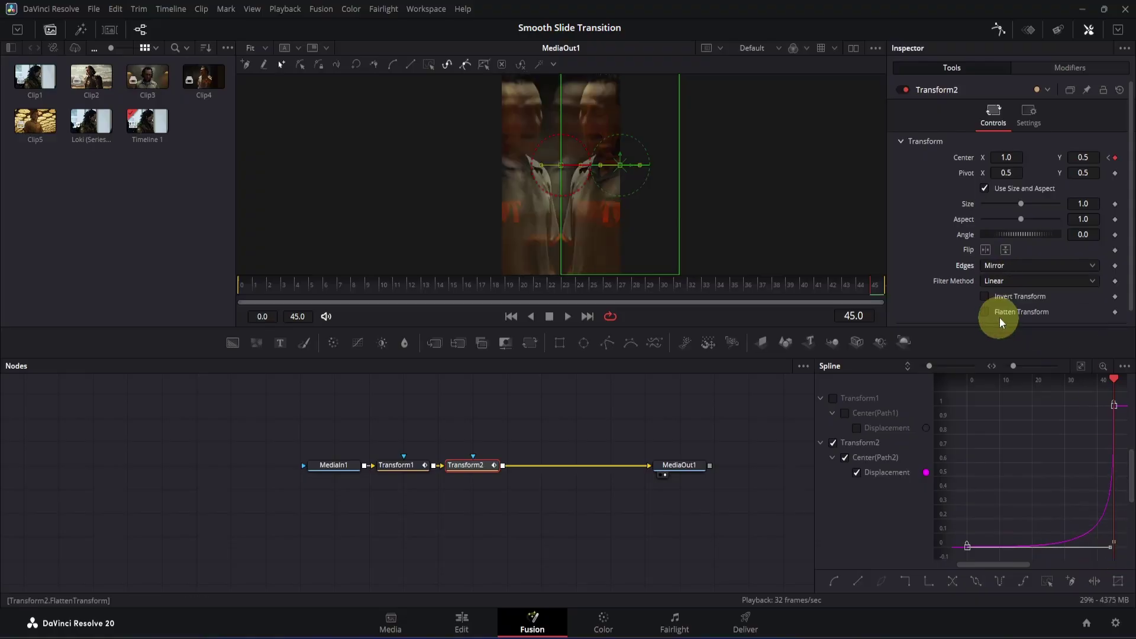
{"action": "left_click", "coordinate": [1028, 123]}
{"action": "left_click", "coordinate": [984, 270]}
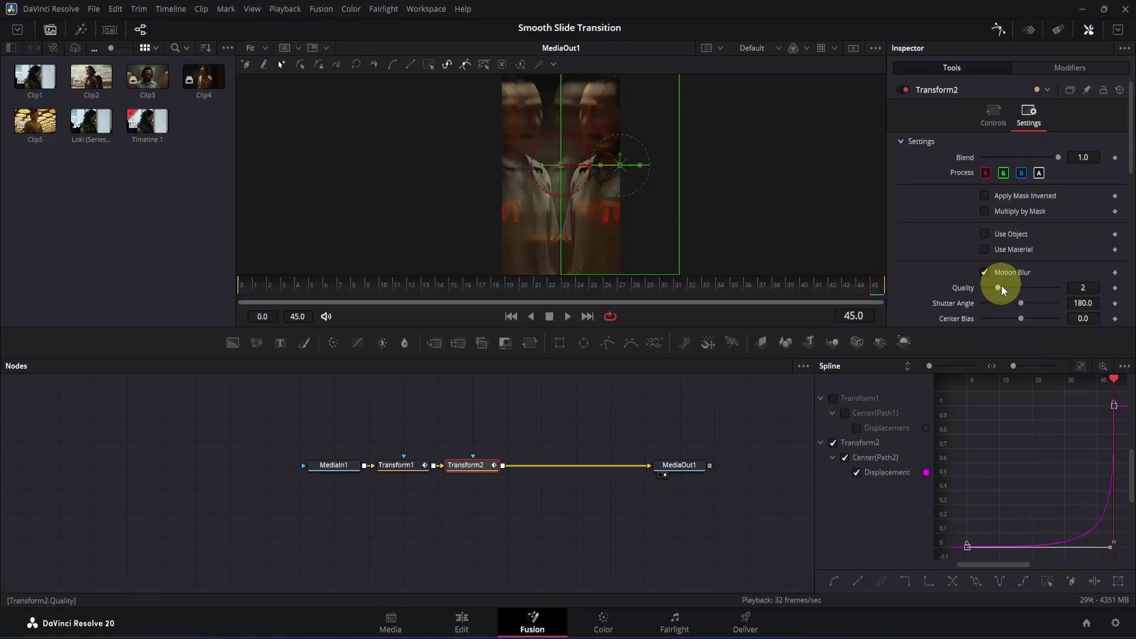
{"action": "left_click_drag", "start_coordinate": [998, 288], "coordinate": [1093, 290]}
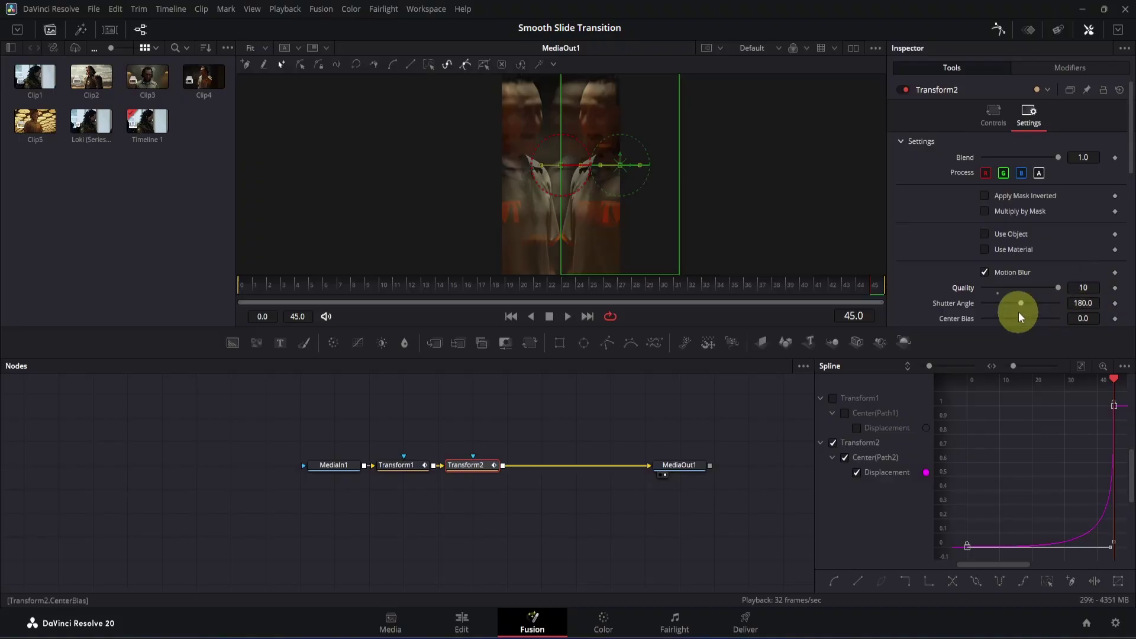
{"action": "left_click_drag", "start_coordinate": [1019, 302], "coordinate": [1092, 305]}
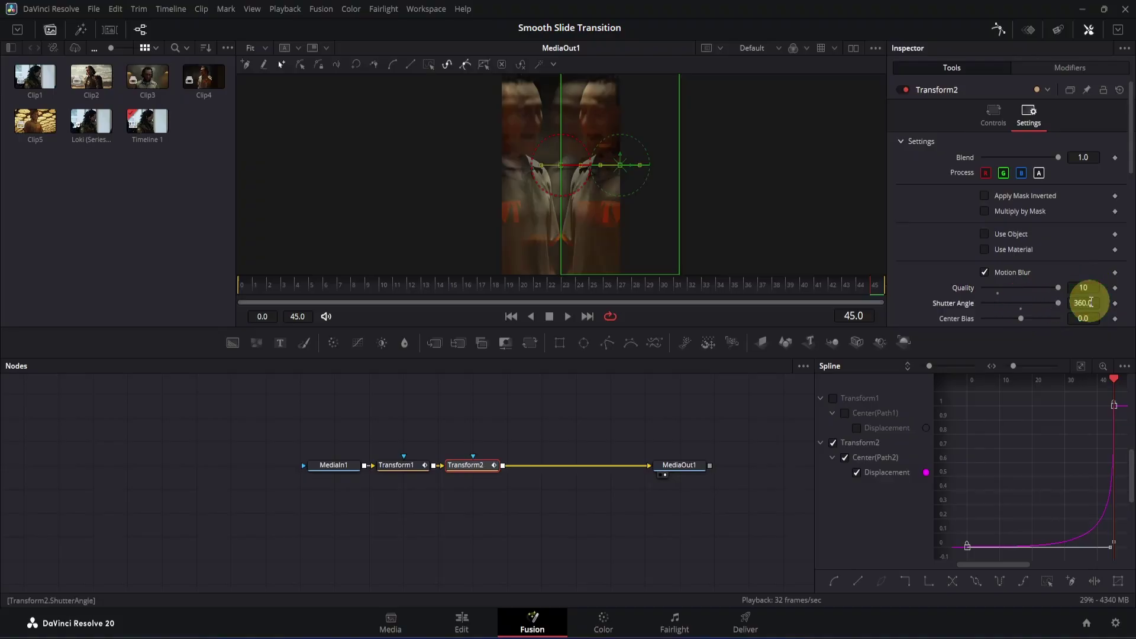
Return to the Edit page and play the timeline from the start to review the slide transitions across the four clips
{"action": "left_click", "coordinate": [476, 621]}
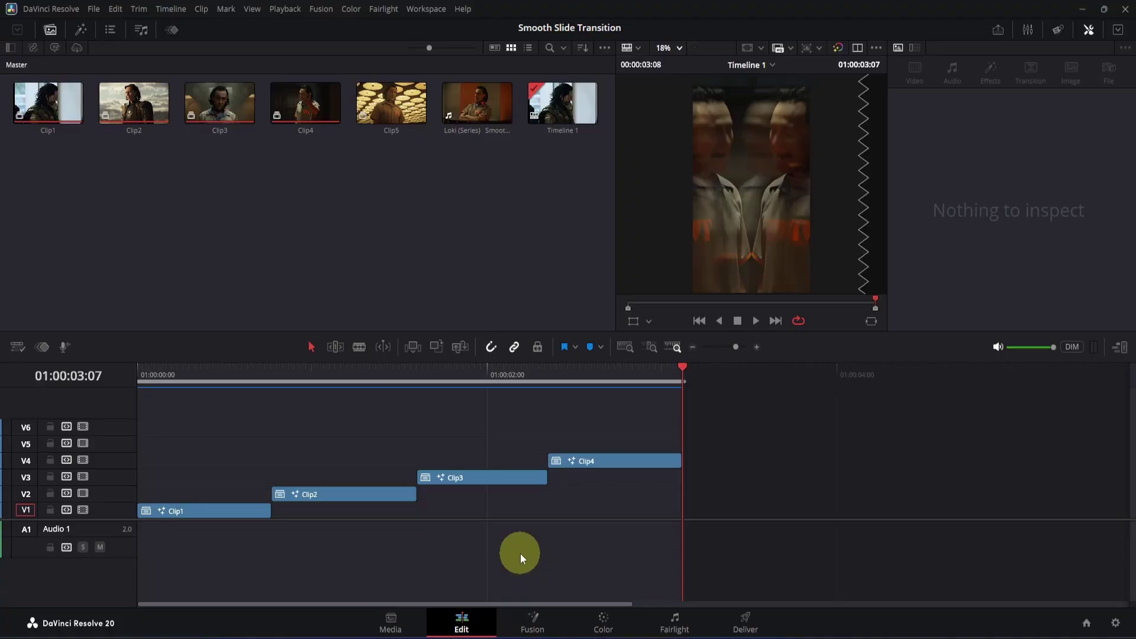
{"action": "left_click_drag", "start_coordinate": [246, 381], "coordinate": [111, 381]}
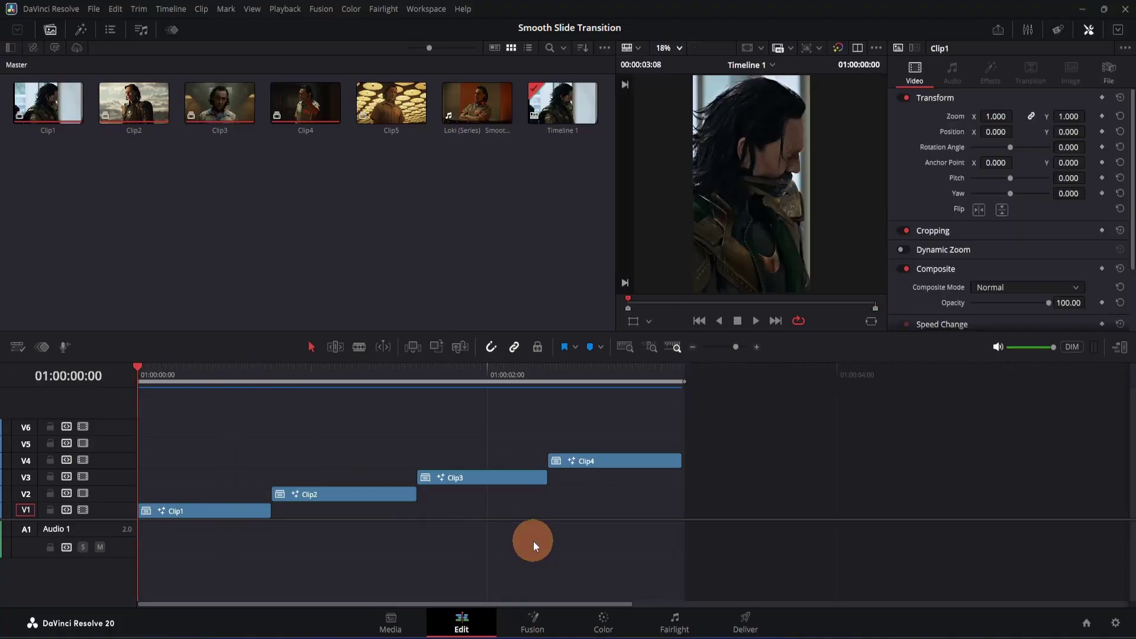
{"action": "key", "text": "space"}
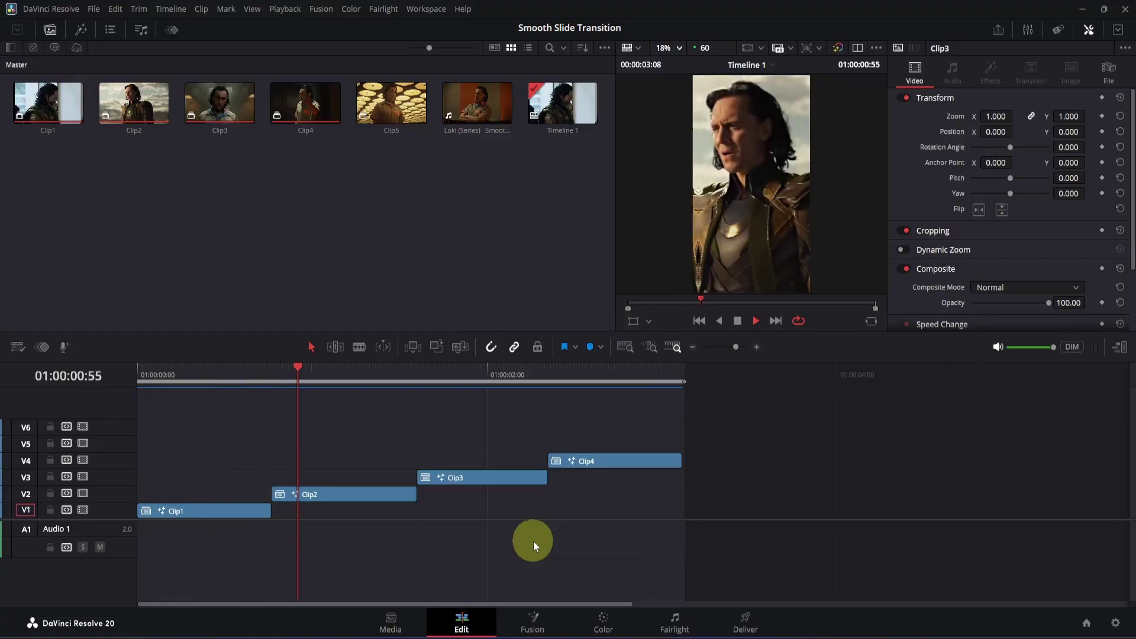
{"action": "key", "text": "space"}
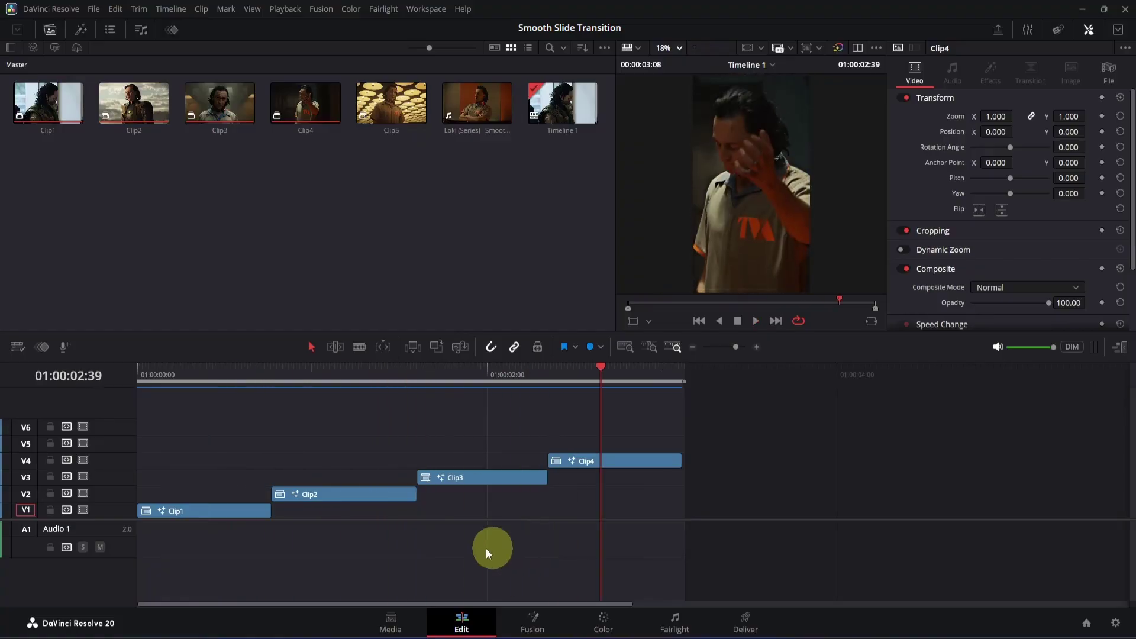
Place an Adjustment Clip effect on track V7, starting at the cut between Clip1 and Clip2
{"action": "left_click_drag", "start_coordinate": [310, 363], "coordinate": [272, 378]}
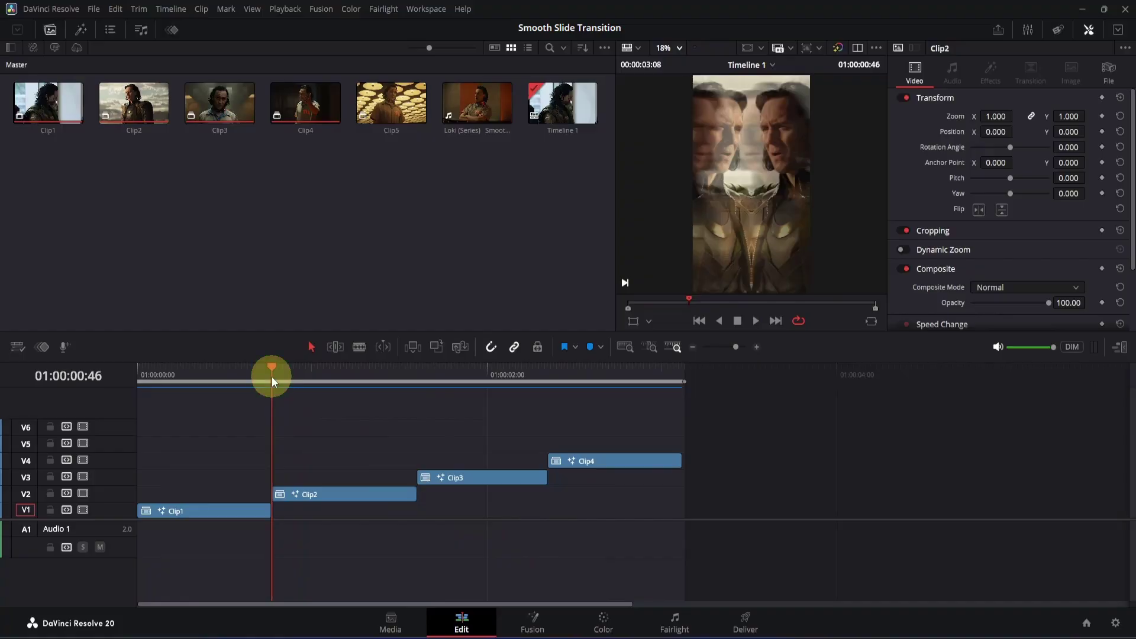
{"action": "left_click", "coordinate": [80, 31]}
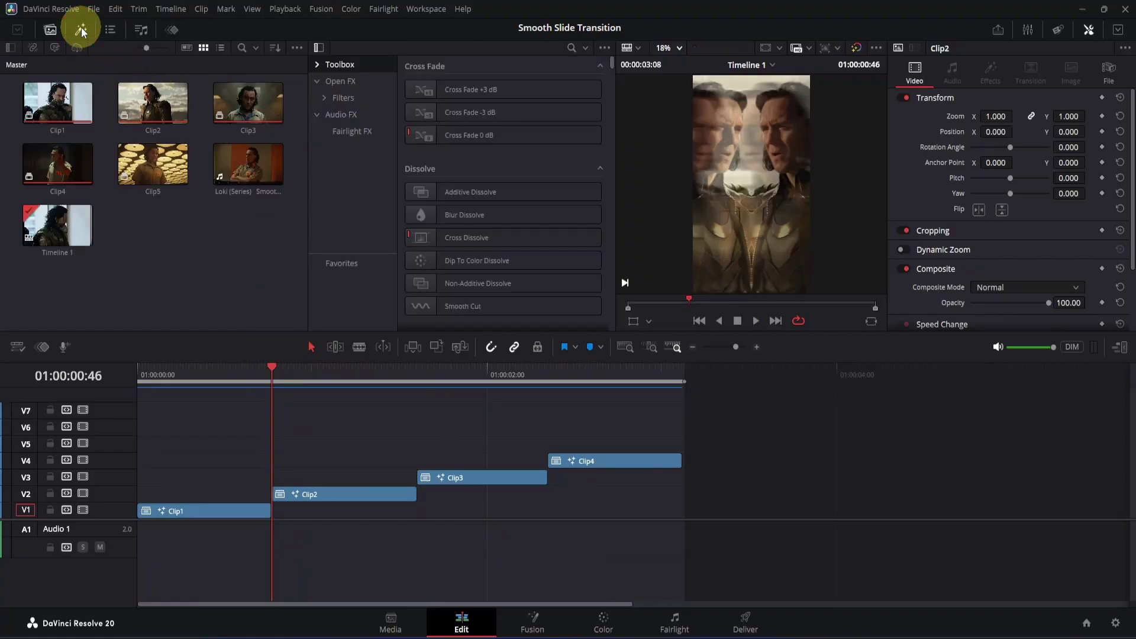
{"action": "left_click", "coordinate": [314, 65]}
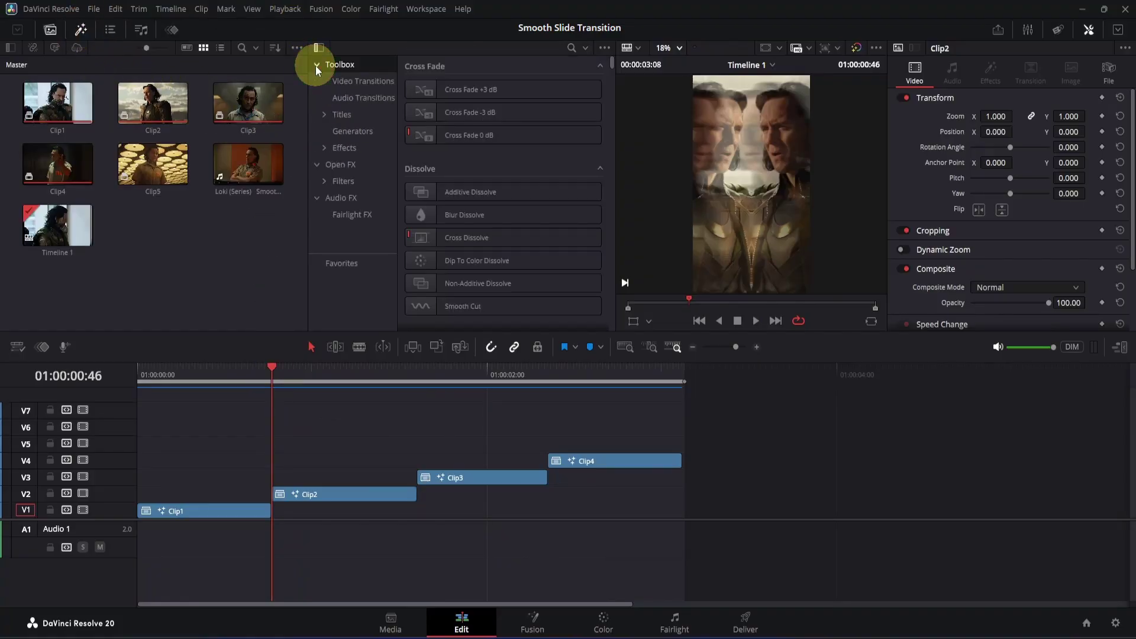
{"action": "left_click", "coordinate": [349, 149]}
{"action": "left_click_drag", "start_coordinate": [443, 91], "coordinate": [275, 412]}
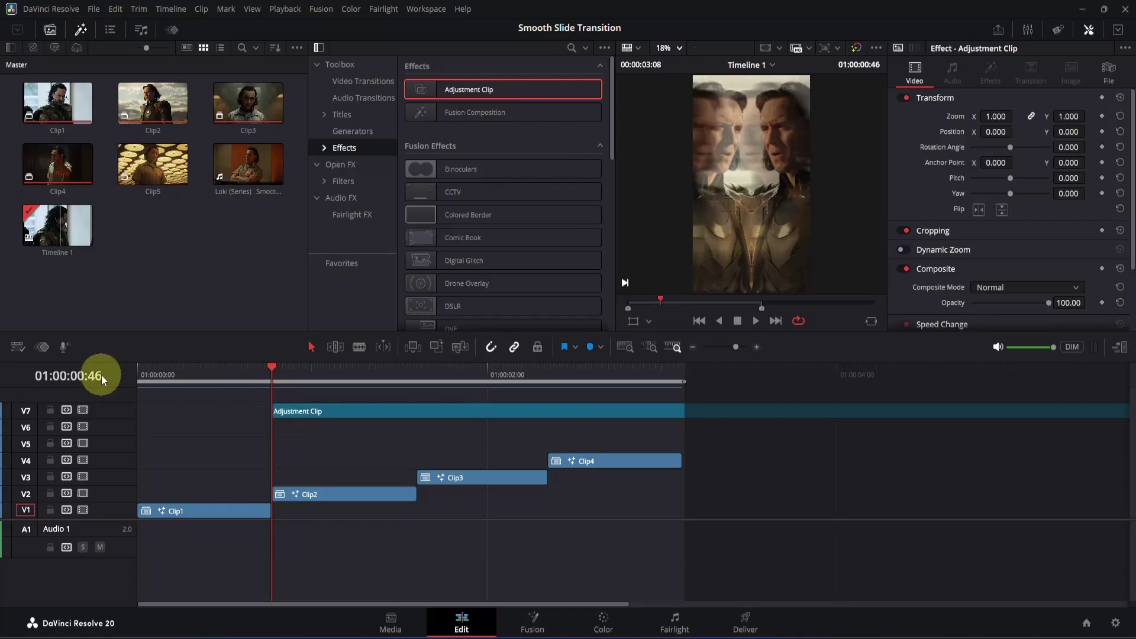
Move the adjustment clip so it starts at 01:00:00:36, ten frames before the cut between Clip1 and Clip2
{"action": "left_click_drag", "start_coordinate": [229, 368], "coordinate": [242, 373]}
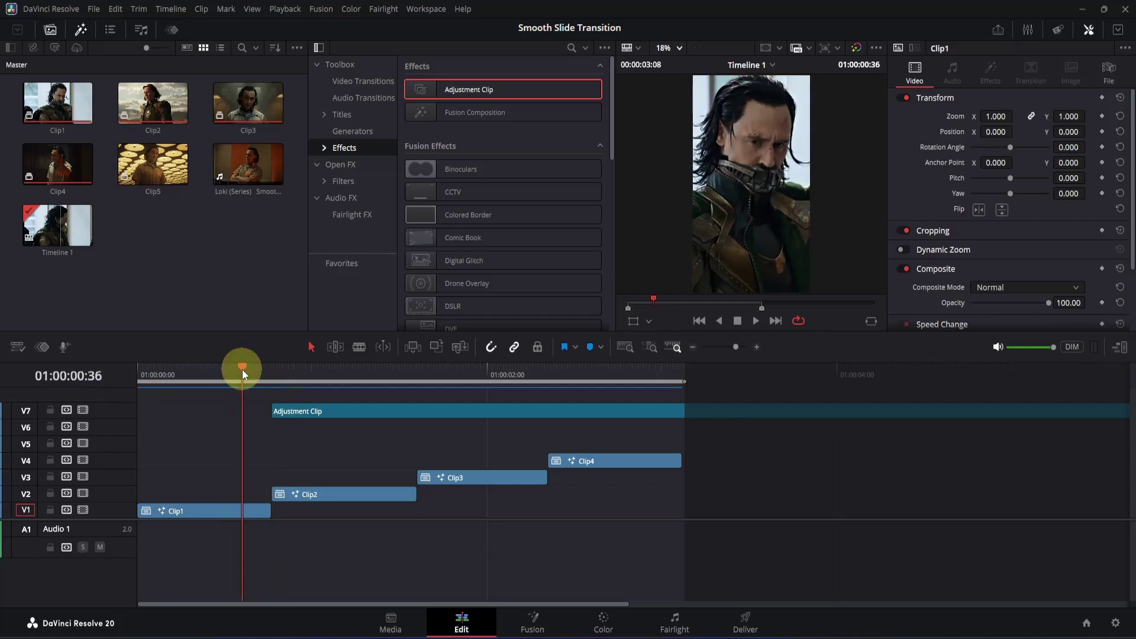
{"action": "left_click", "coordinate": [323, 410]}
{"action": "left_click_drag", "start_coordinate": [323, 410], "coordinate": [268, 382]}
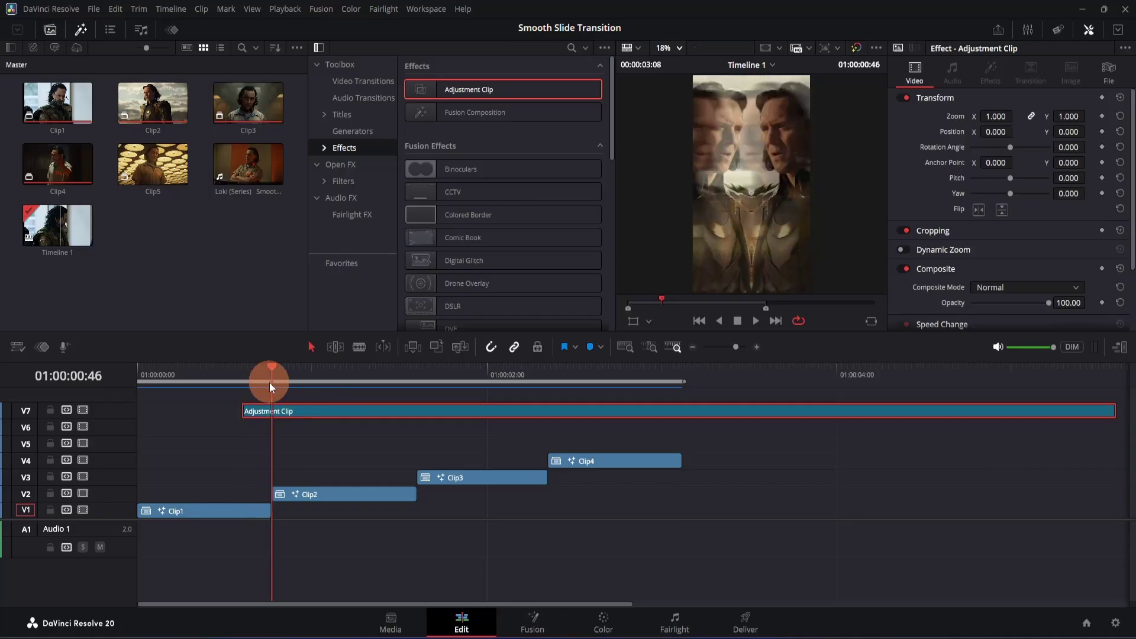
Split the adjustment clip at 01:00:00:56 and delete the remainder, moving the short piece down to track V3 over the cut
{"action": "left_click_drag", "start_coordinate": [269, 382], "coordinate": [301, 382]}
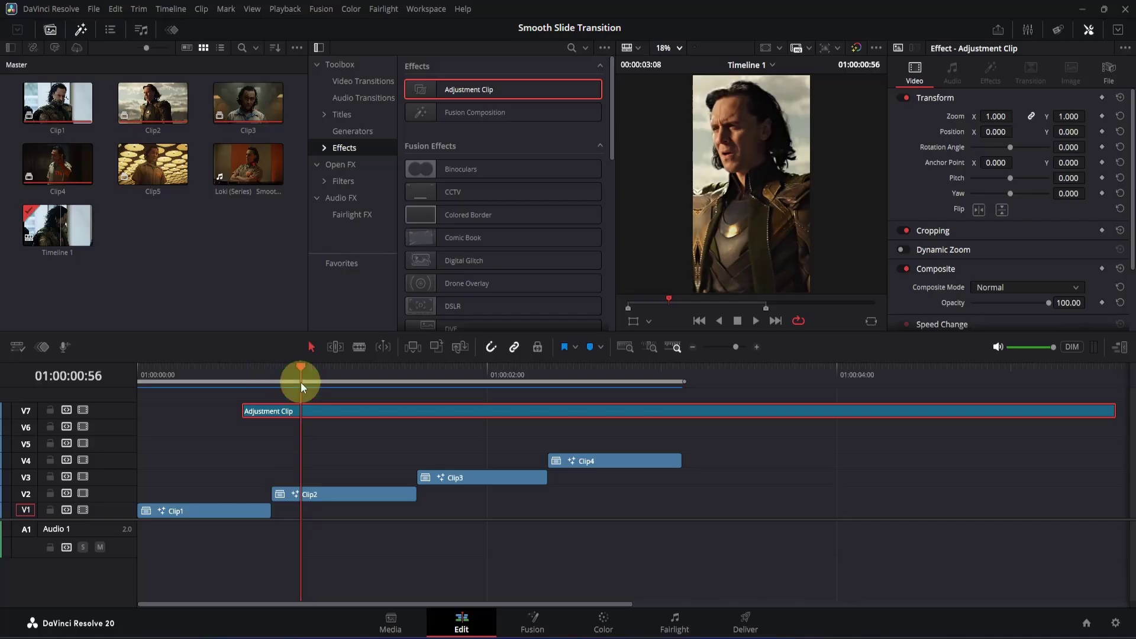
{"action": "key", "text": "ctrl+b"}
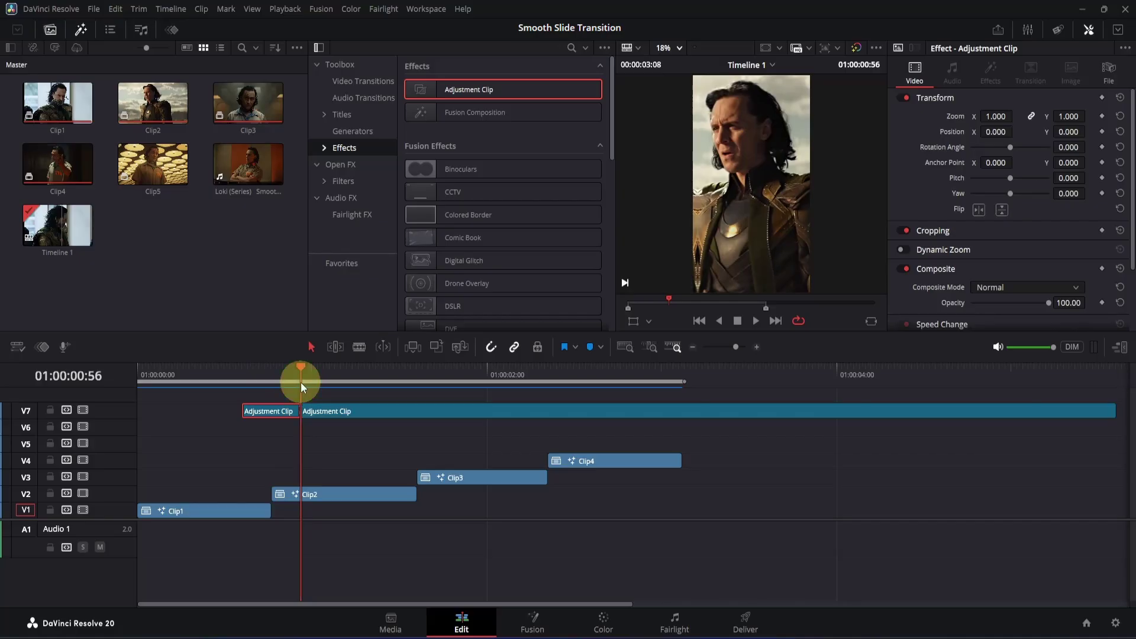
{"action": "left_click", "coordinate": [332, 408]}
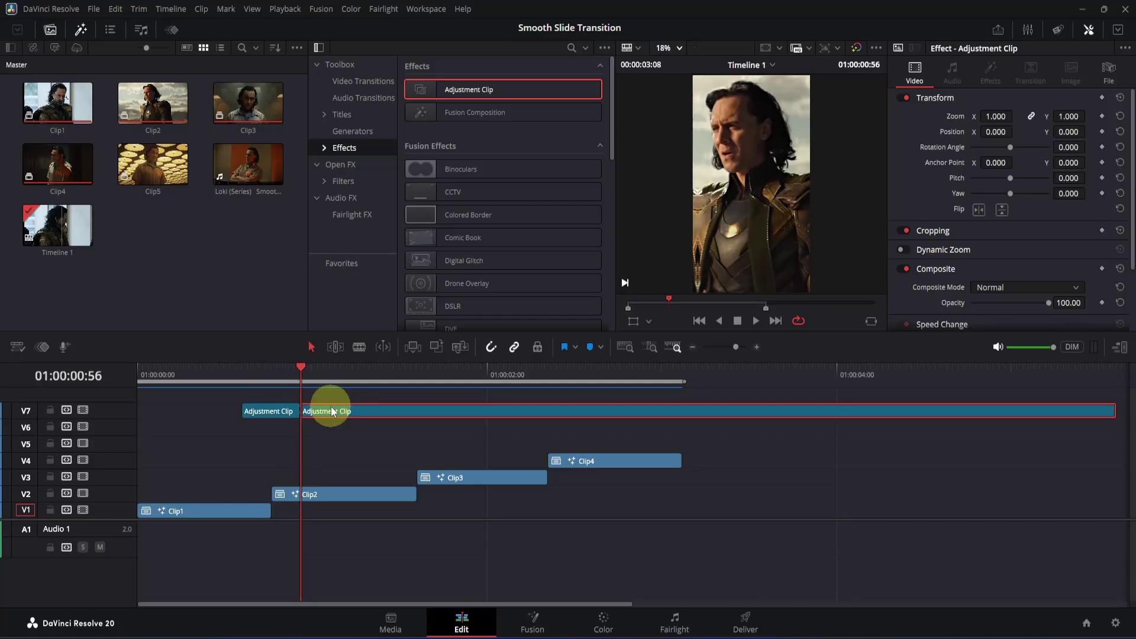
{"action": "key", "text": "Delete"}
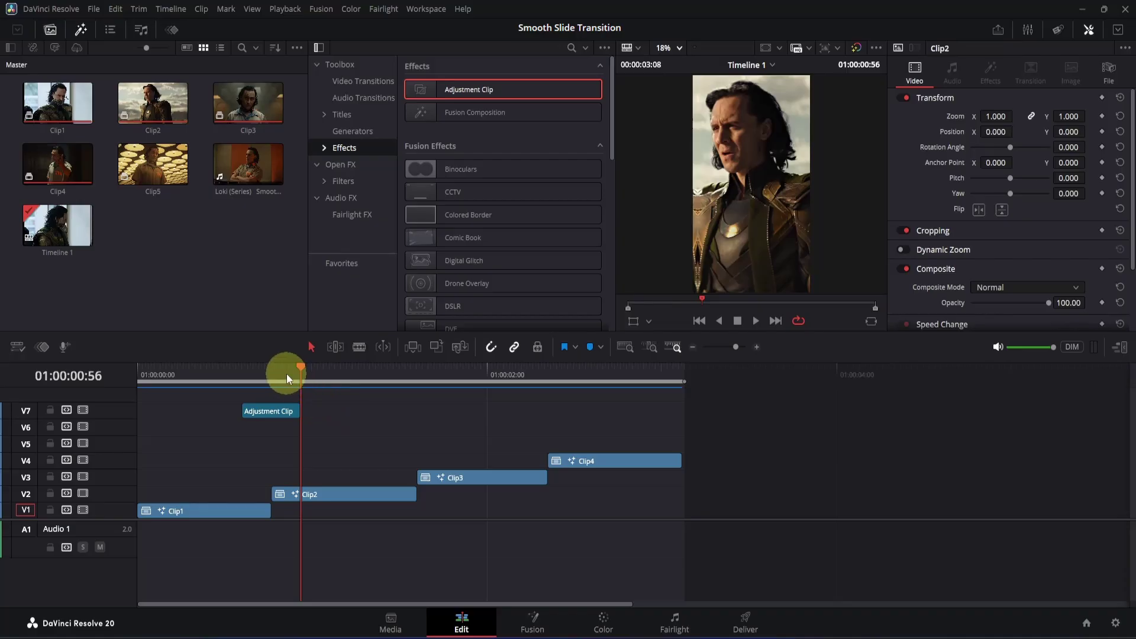
{"action": "left_click_drag", "start_coordinate": [286, 372], "coordinate": [277, 471]}
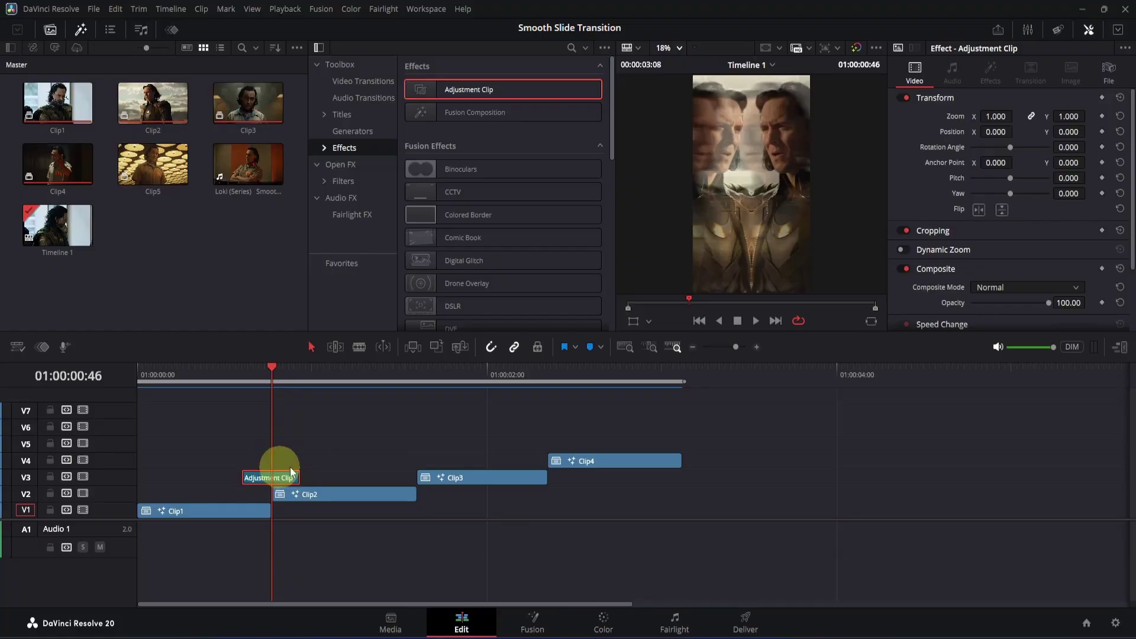
Open the adjustment clip's Fusion composition and add a Directional Blur node after MediaIn1
{"action": "left_click", "coordinate": [532, 618]}
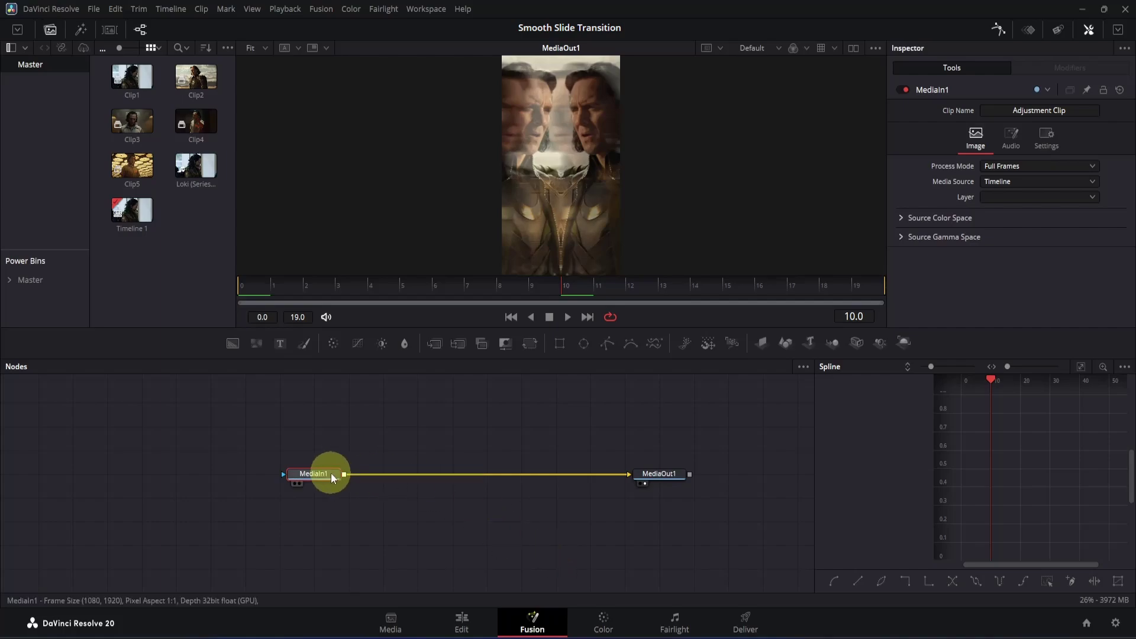
{"action": "key", "text": "shift+space"}
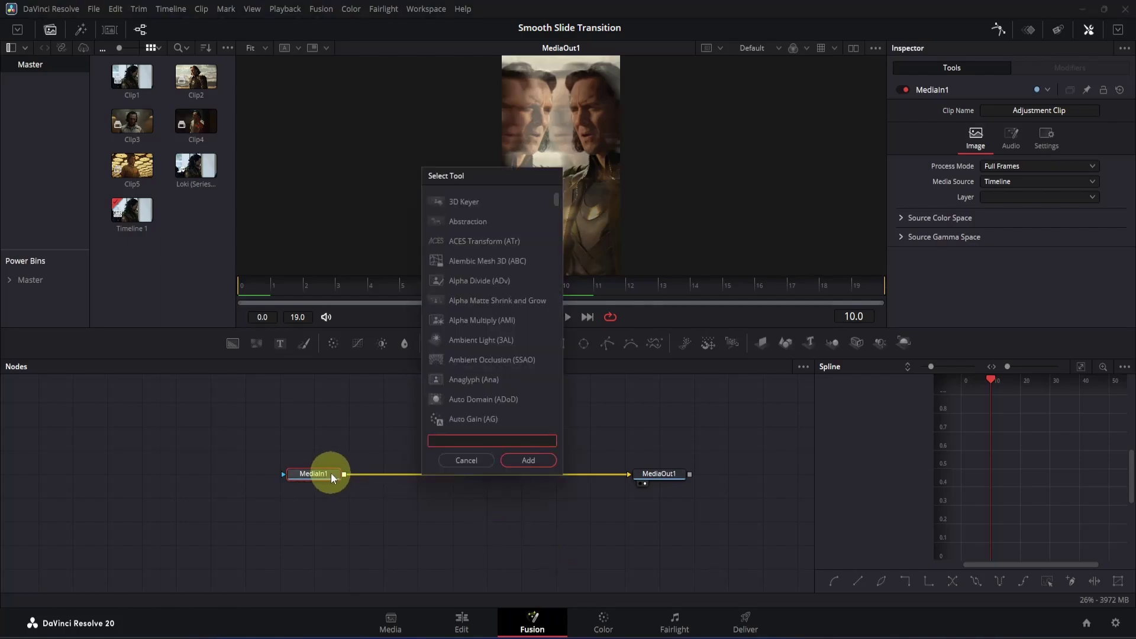
{"action": "type", "text": "dire"}
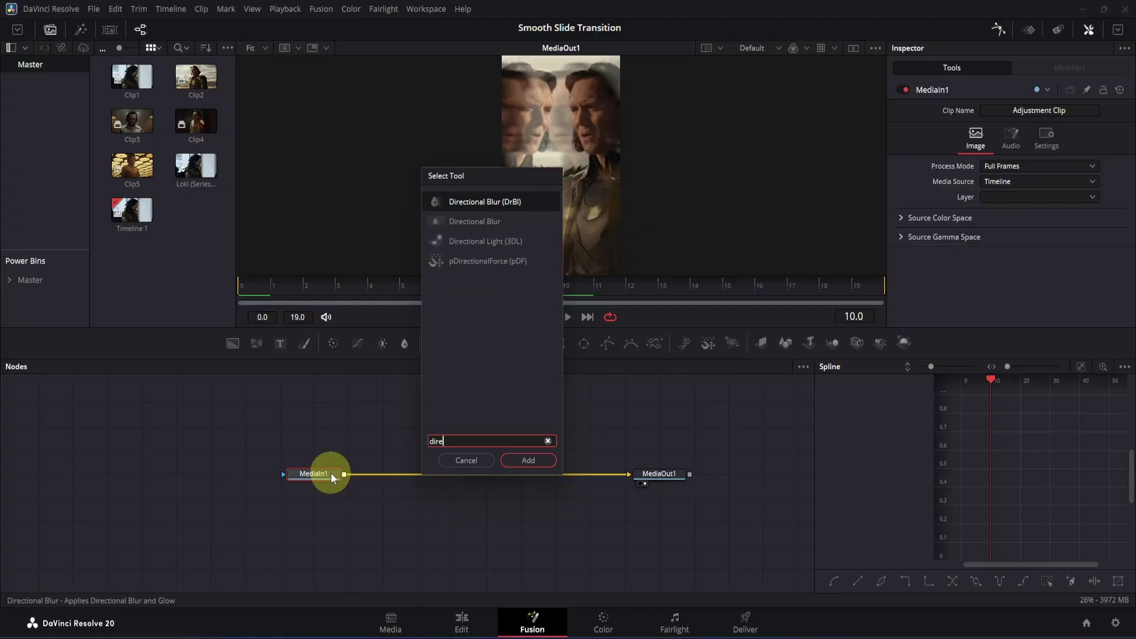
{"action": "key", "text": "Return"}
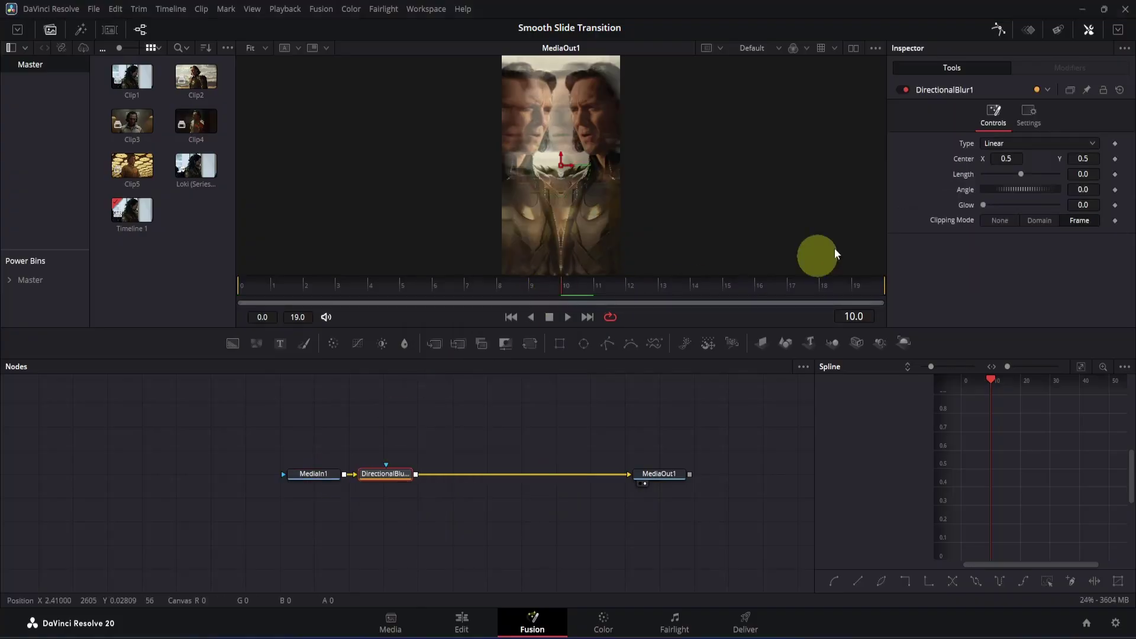
Keyframe the Directional Blur's Length at frame 10 with a value of 0.8
{"action": "left_click", "coordinate": [1114, 176]}
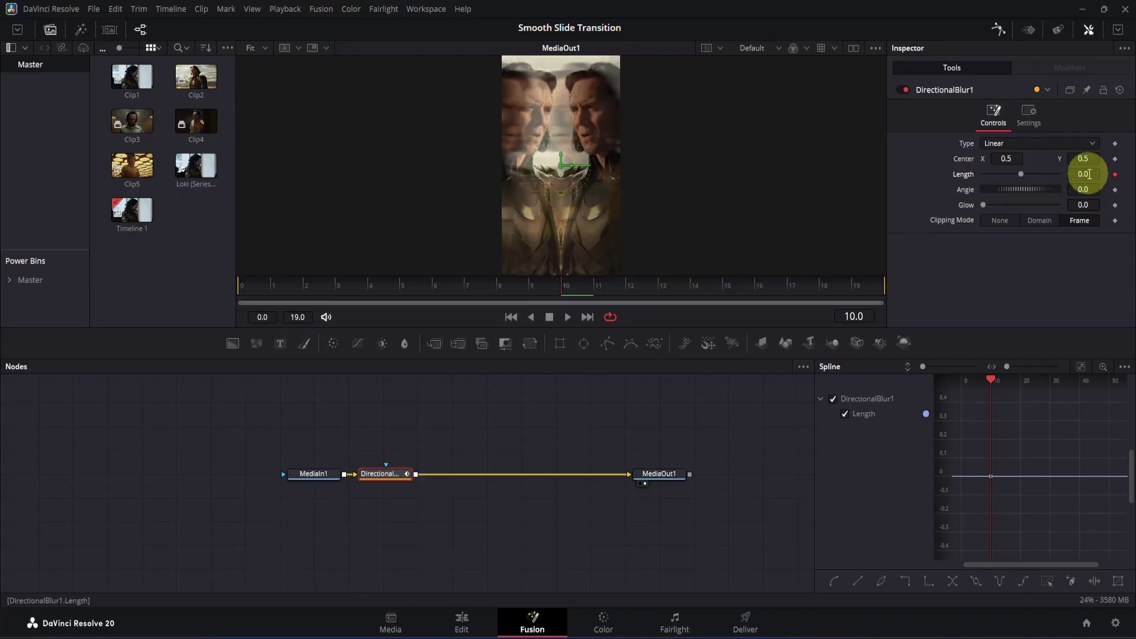
{"action": "left_click", "coordinate": [1088, 174]}
{"action": "key", "text": "BackSpace"}
{"action": "type", "text": "8"}
{"action": "key", "text": "Return"}
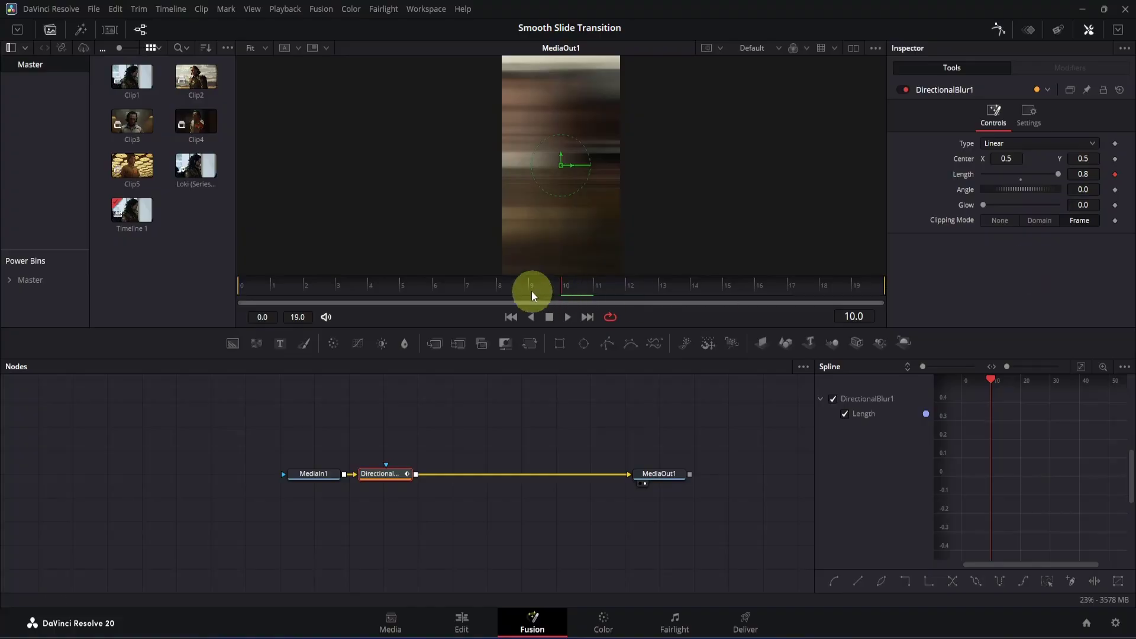
Keyframe the Directional Blur's Length at 0 on frame 0
{"action": "left_click_drag", "start_coordinate": [531, 290], "coordinate": [232, 288]}
{"action": "left_click", "coordinate": [1095, 173]}
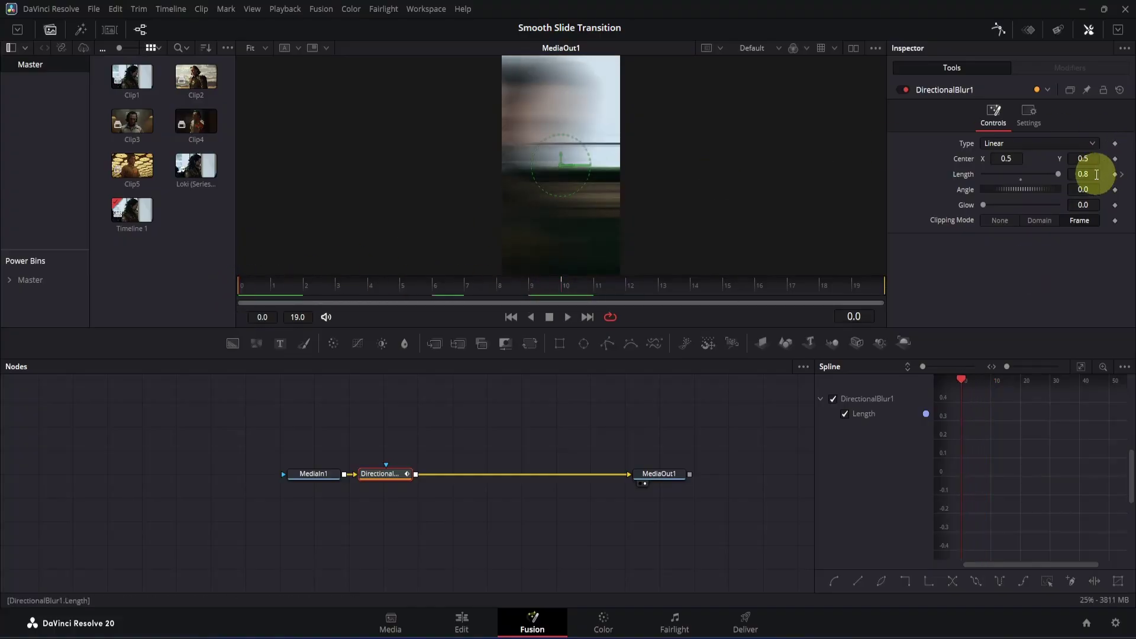
{"action": "key", "text": "BackSpace"}
{"action": "key", "text": "BackSpace"}
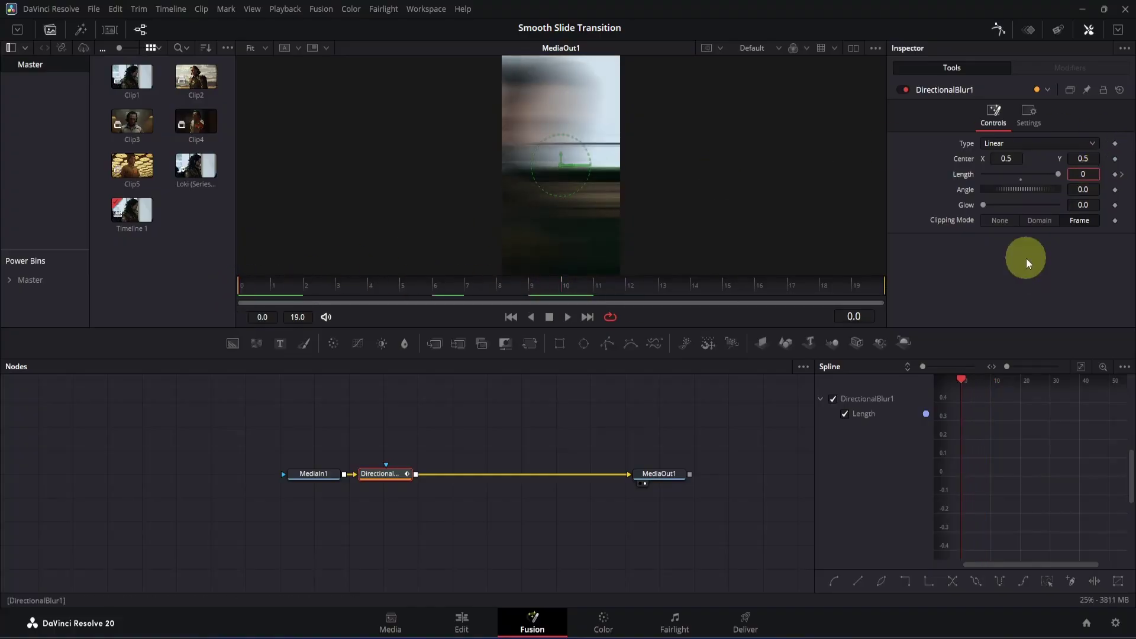
{"action": "key", "text": "Return"}
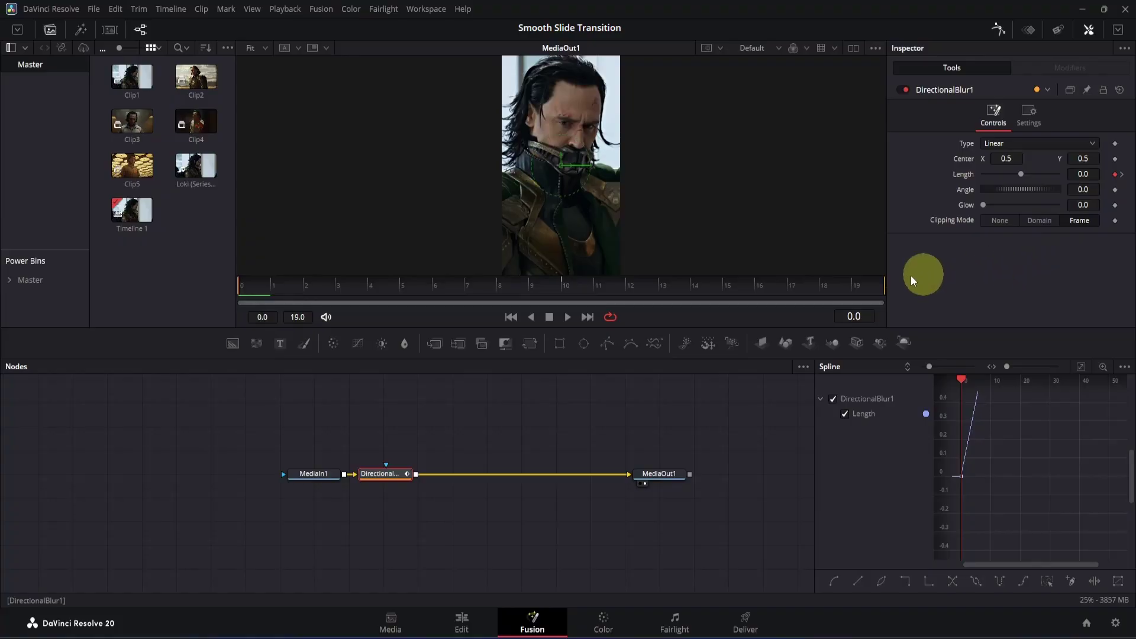
Keyframe the Directional Blur's Length at 0 on the composition's last frame, 19
{"action": "left_click_drag", "start_coordinate": [826, 288], "coordinate": [901, 286]}
{"action": "left_click", "coordinate": [1087, 174]}
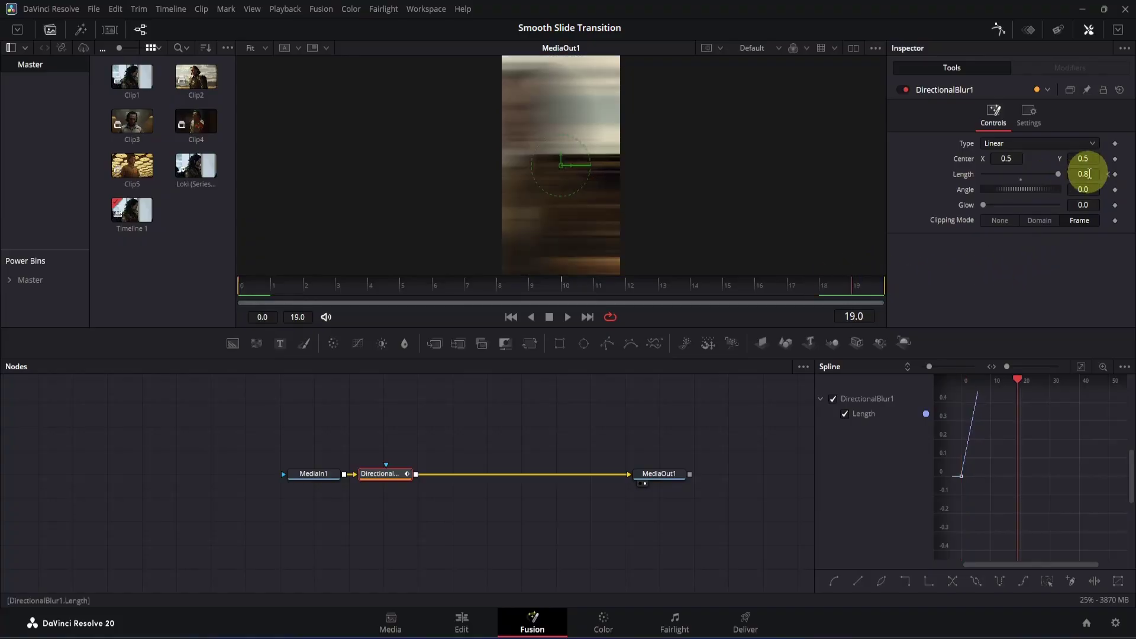
{"action": "double_click", "coordinate": [1089, 174]}
{"action": "type", "text": "0"}
{"action": "key", "text": "Return"}
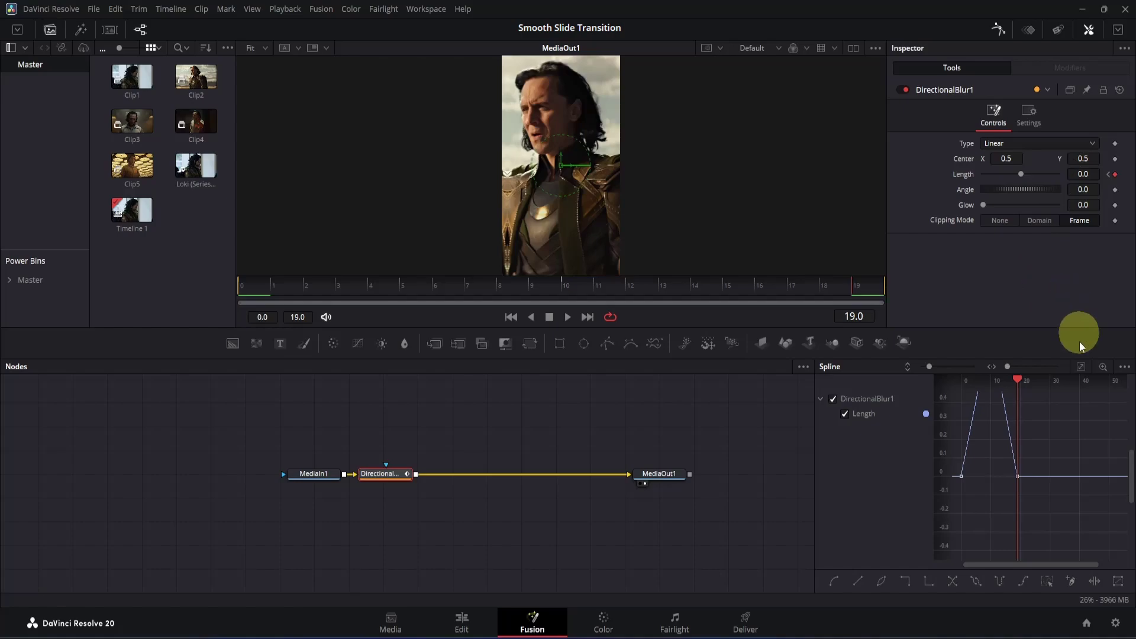
Smooth all Length keyframes in the spline and extend the first and last keyframes' handles inward for a steeper ease
{"action": "left_click", "coordinate": [1081, 366]}
{"action": "left_click_drag", "start_coordinate": [953, 399], "coordinate": [1116, 582]}
{"action": "key", "text": "s"}
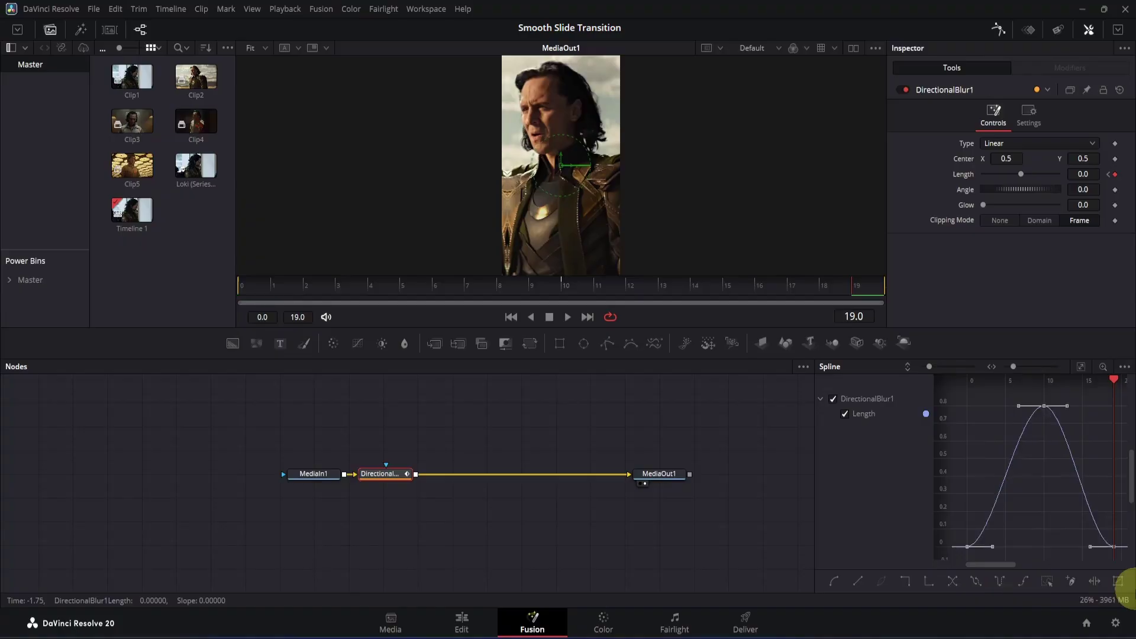
{"action": "left_click_drag", "start_coordinate": [990, 549], "coordinate": [1063, 548]}
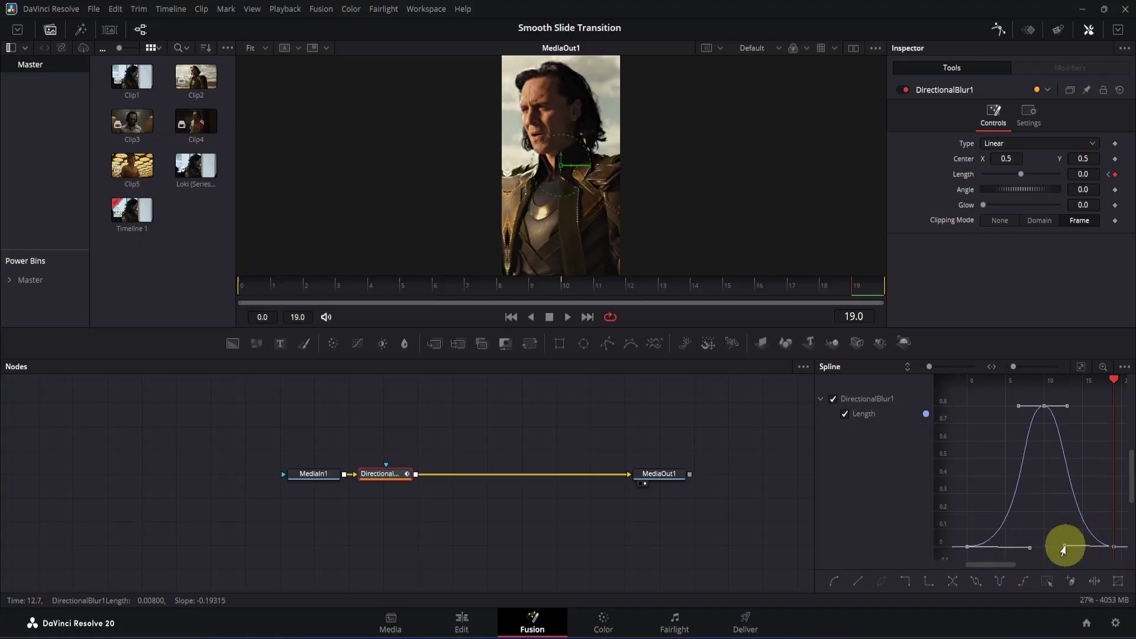
Duplicate the blurred adjustment clip on the edit timeline onto track V4, centred over the cut between Clip2 and Clip3
{"action": "left_click", "coordinate": [462, 621]}
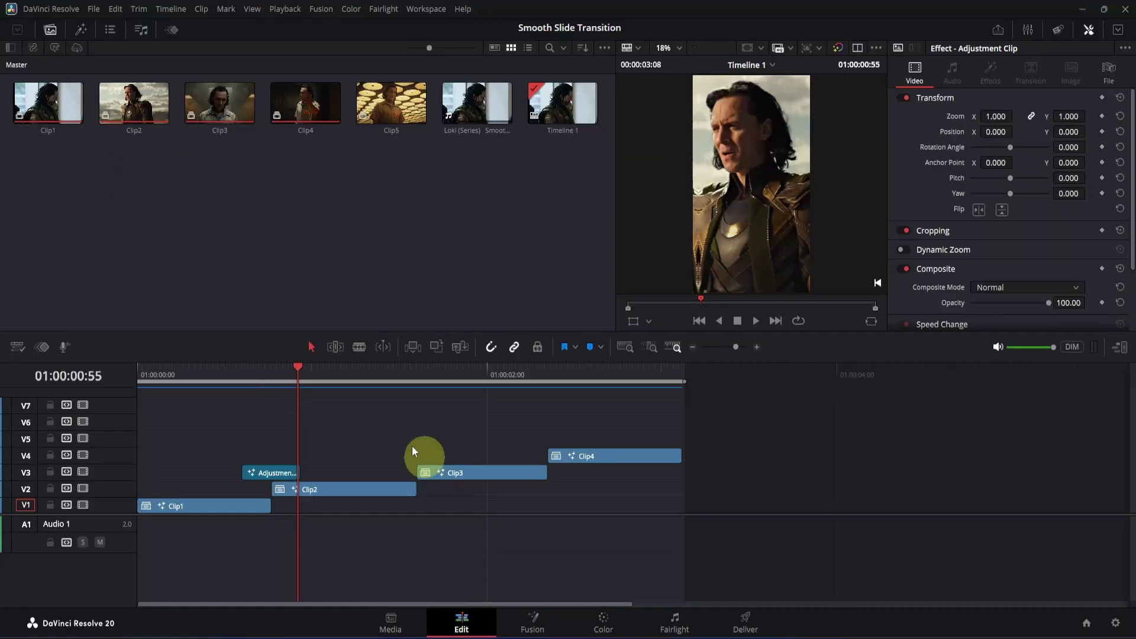
{"action": "left_click", "coordinate": [272, 472]}
{"action": "left_click_drag", "start_coordinate": [272, 472], "coordinate": [422, 456]}
{"action": "left_click", "coordinate": [415, 382]}
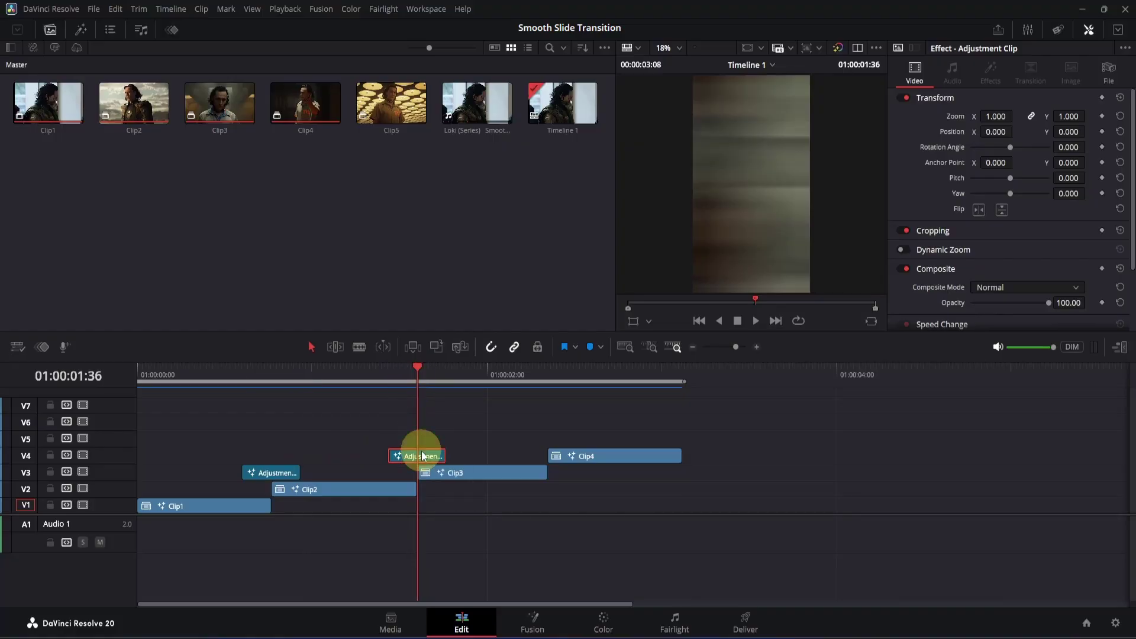
Set the Directional Blur's Angle to -90 in the Fusion composition of the adjustment clip over the Clip2–Clip3 cut
{"action": "left_click", "coordinate": [532, 618]}
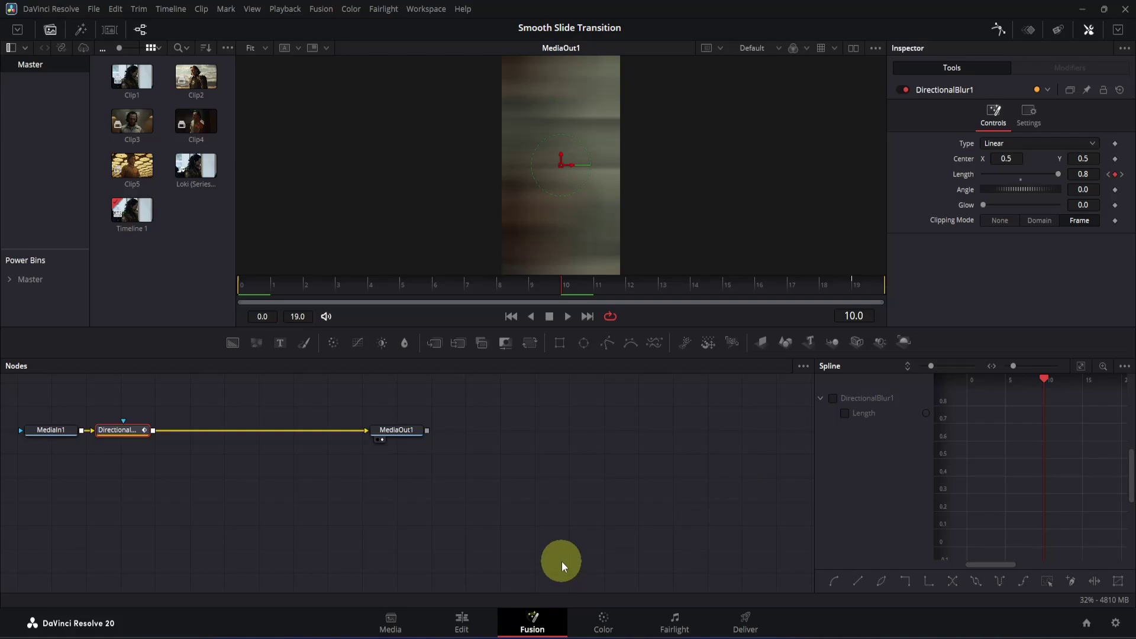
{"action": "left_click", "coordinate": [1088, 189]}
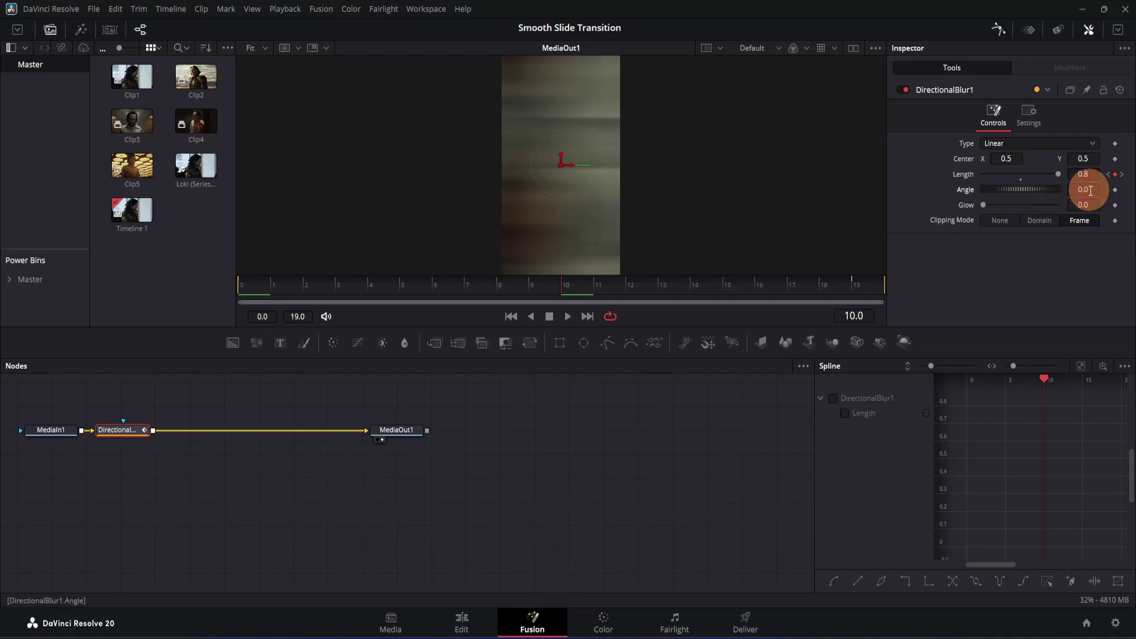
{"action": "type", "text": "-90"}
{"action": "left_click", "coordinate": [1025, 260]}
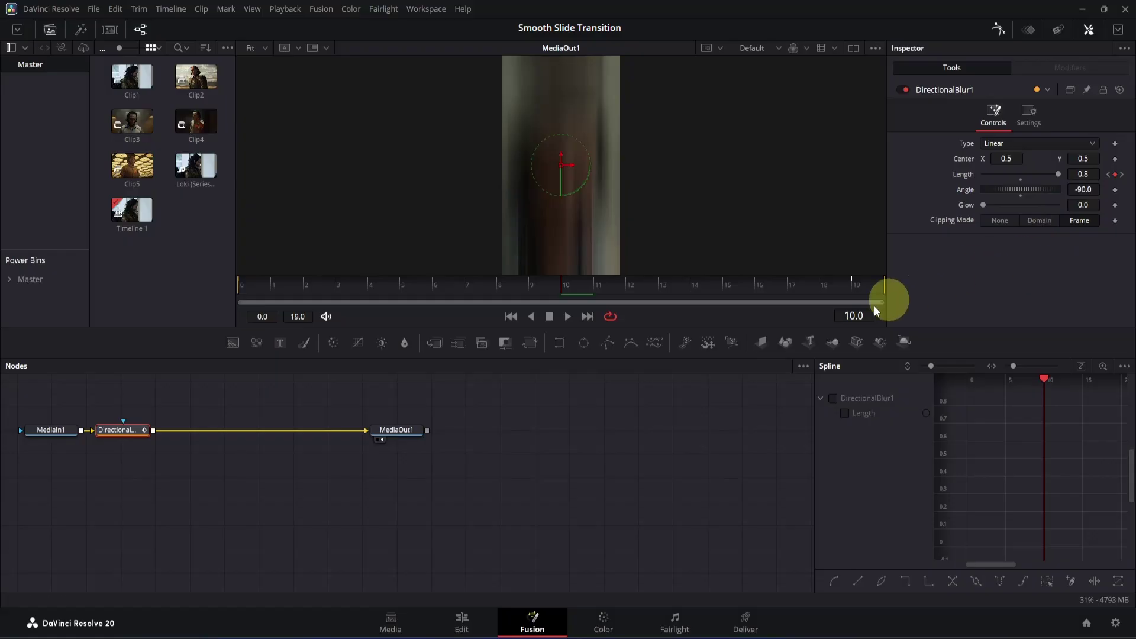
Duplicate the V4 adjustment clip on the edit timeline onto track V5, placed over the cut between Clip3 and Clip4
{"action": "left_click", "coordinate": [458, 621]}
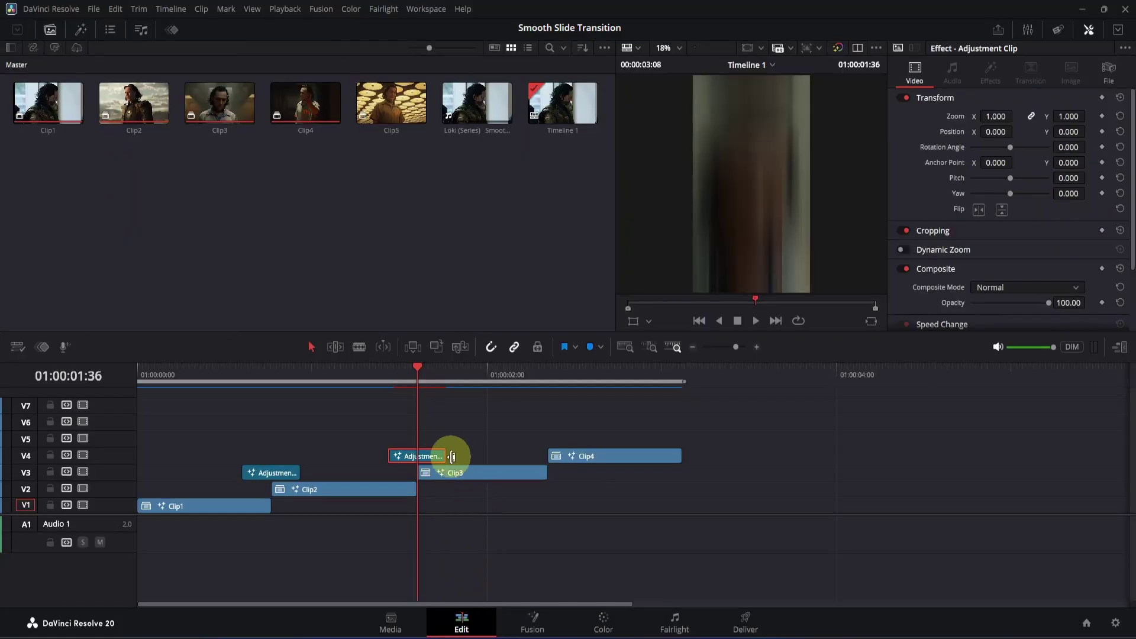
{"action": "left_click_drag", "start_coordinate": [437, 456], "coordinate": [436, 440]}
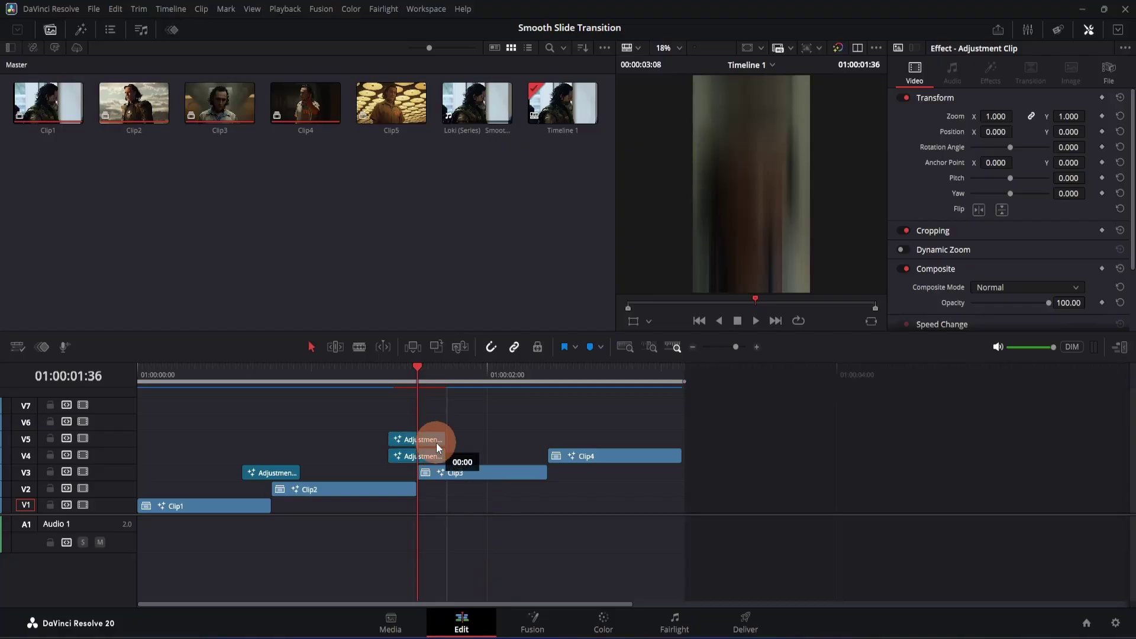
{"action": "left_click_drag", "start_coordinate": [524, 438], "coordinate": [559, 440]}
{"action": "left_click", "coordinate": [547, 385]}
Open the Directional Blur's Angle for editing in the V5 adjustment clip's Fusion composition, and return to the edit timeline
{"action": "left_click", "coordinate": [532, 623]}
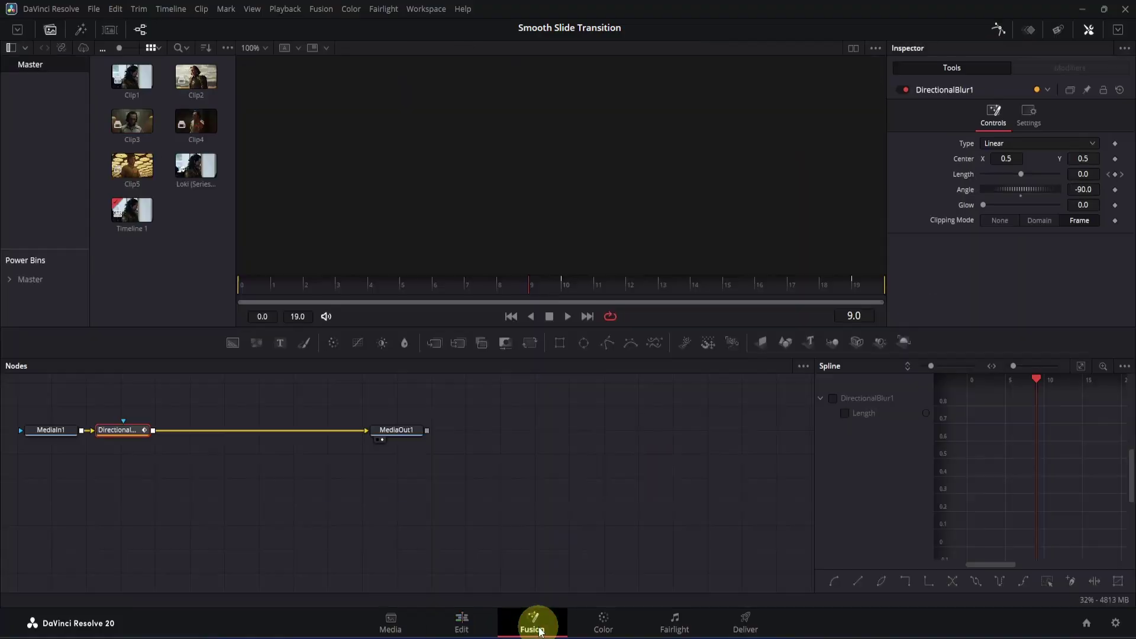
{"action": "left_click", "coordinate": [1078, 190]}
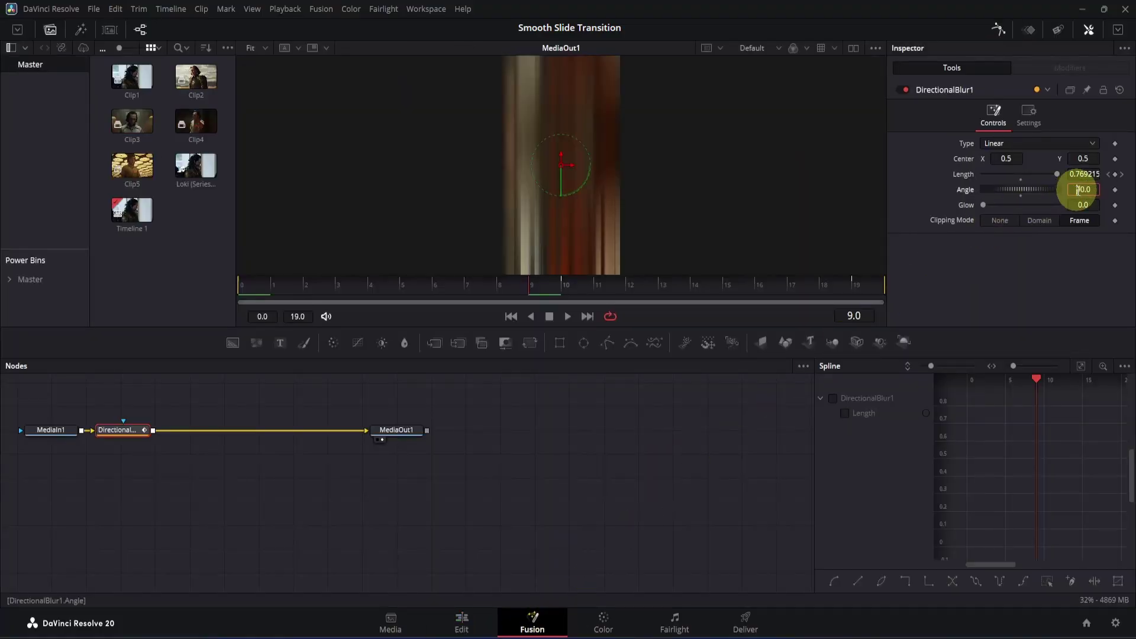
{"action": "left_click", "coordinate": [456, 631]}
Play the timeline from the start to review the blurred slide transitions
{"action": "left_click_drag", "start_coordinate": [446, 374], "coordinate": [98, 397]}
{"action": "key", "text": "space"}
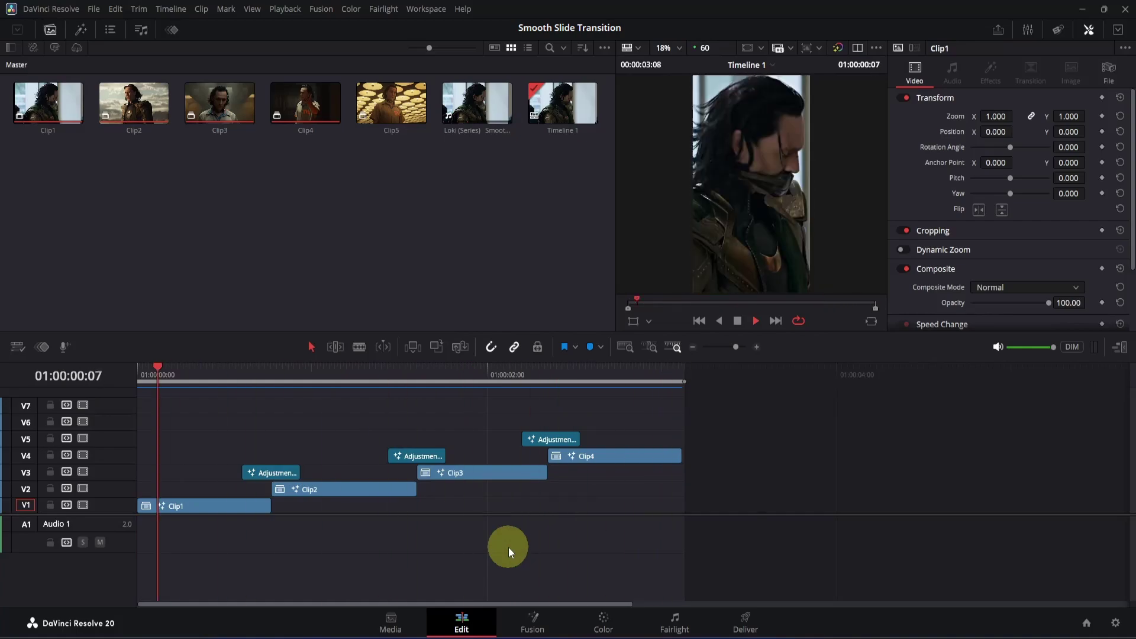
{"action": "key", "text": "space"}
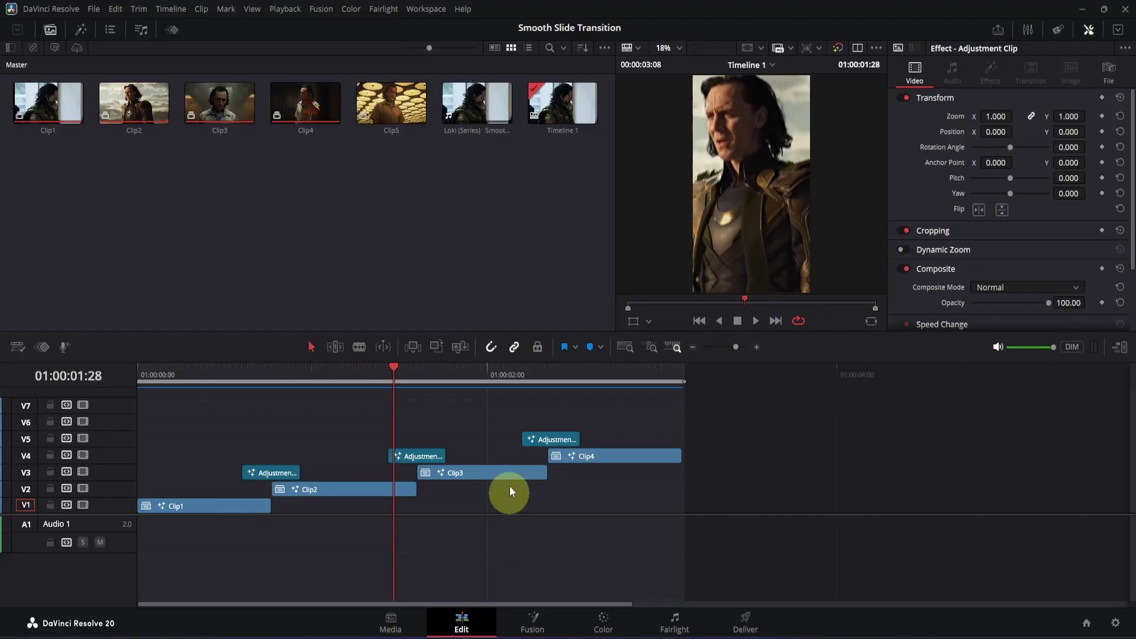
{"action": "left_click_drag", "start_coordinate": [465, 378], "coordinate": [479, 375]}
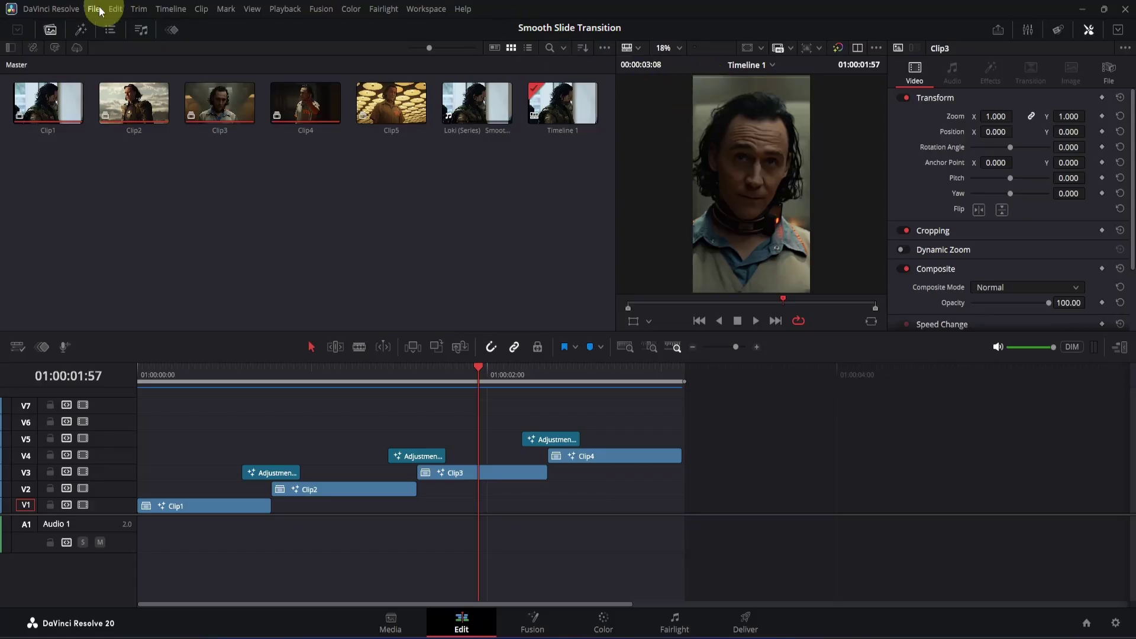
Add an adjustment clip on track V6 from the timeline start and trim its end to the end of Clip4
{"action": "left_click", "coordinate": [87, 29]}
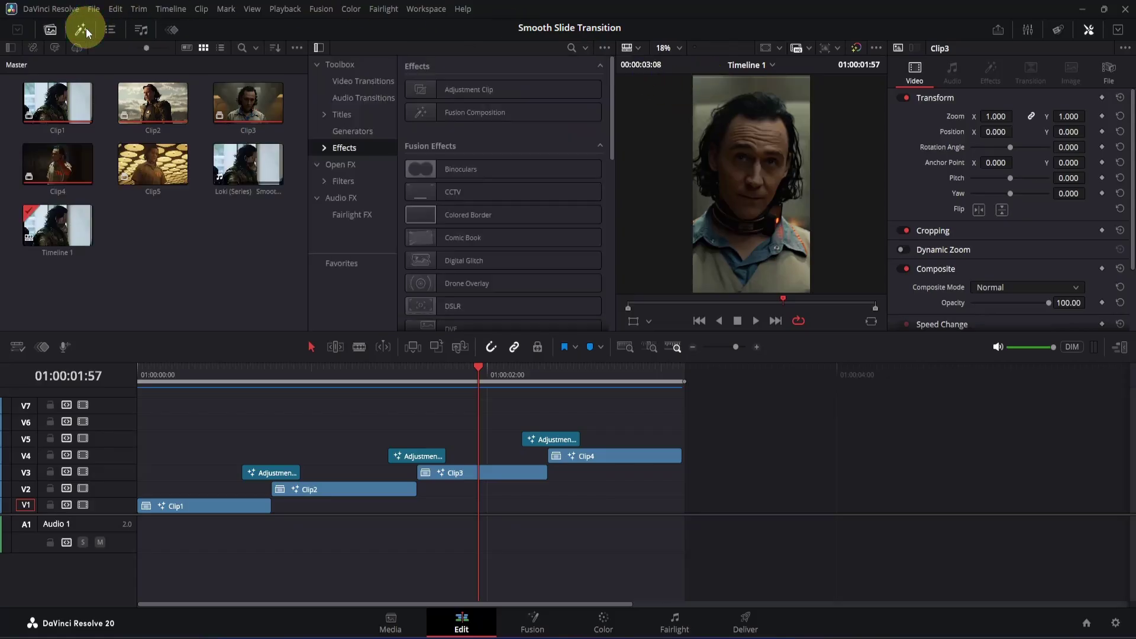
{"action": "left_click", "coordinate": [457, 88]}
{"action": "left_click_drag", "start_coordinate": [457, 87], "coordinate": [157, 419]}
{"action": "left_click_drag", "start_coordinate": [674, 384], "coordinate": [684, 383]}
{"action": "left_click_drag", "start_coordinate": [1014, 418], "coordinate": [678, 424]}
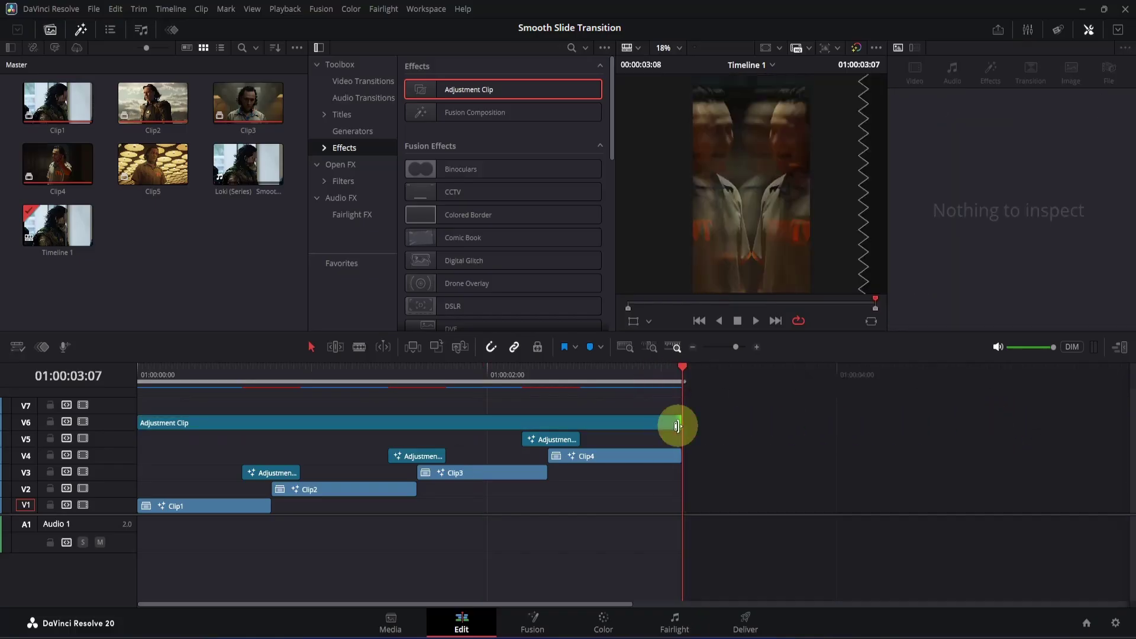
Set the V6 adjustment clip's Zoom to 1.070 on both axes
{"action": "left_click", "coordinate": [484, 376]}
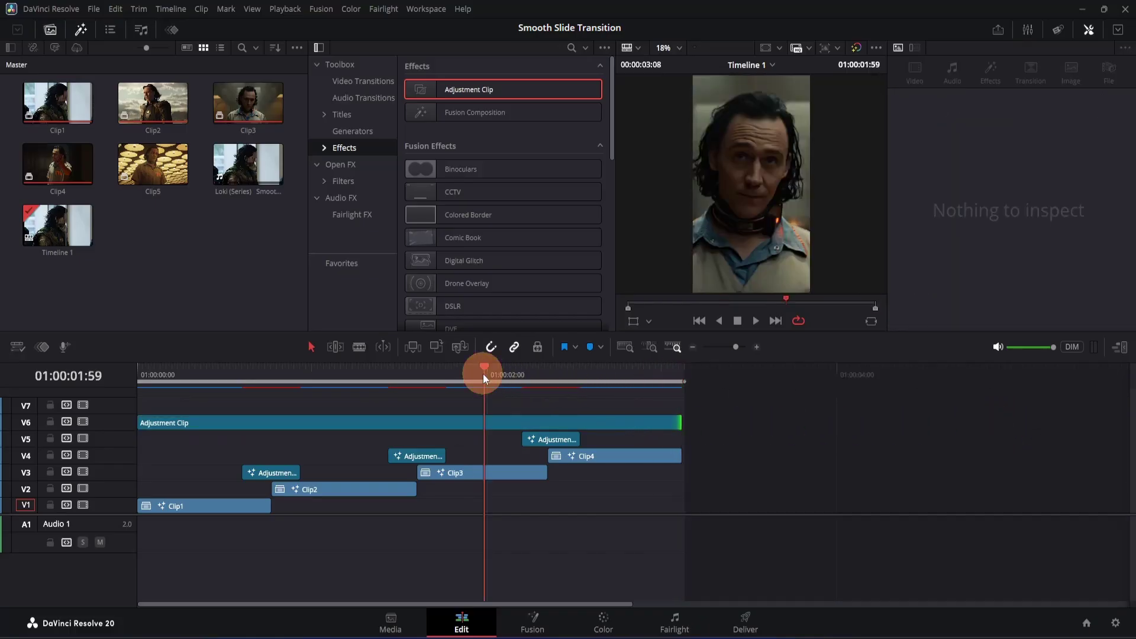
{"action": "left_click", "coordinate": [538, 420]}
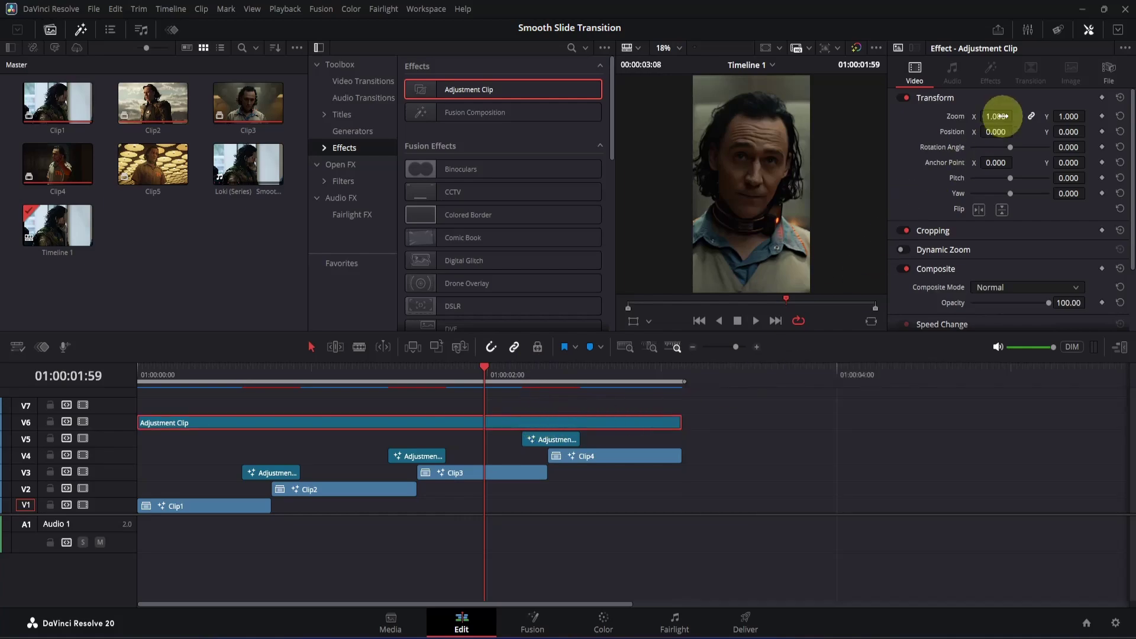
{"action": "left_click_drag", "start_coordinate": [997, 116], "coordinate": [1000, 116]}
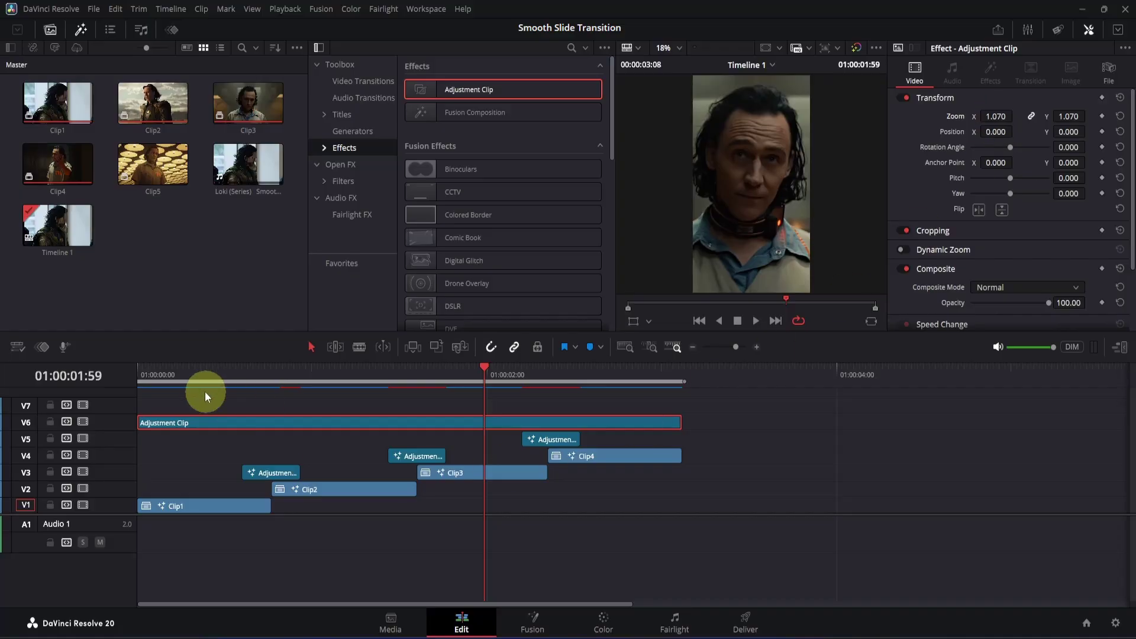
Play the timeline from the beginning to check the transitions with the zoomed adjustment clip applied
{"action": "left_click_drag", "start_coordinate": [145, 375], "coordinate": [108, 376]}
{"action": "left_click", "coordinate": [638, 543]}
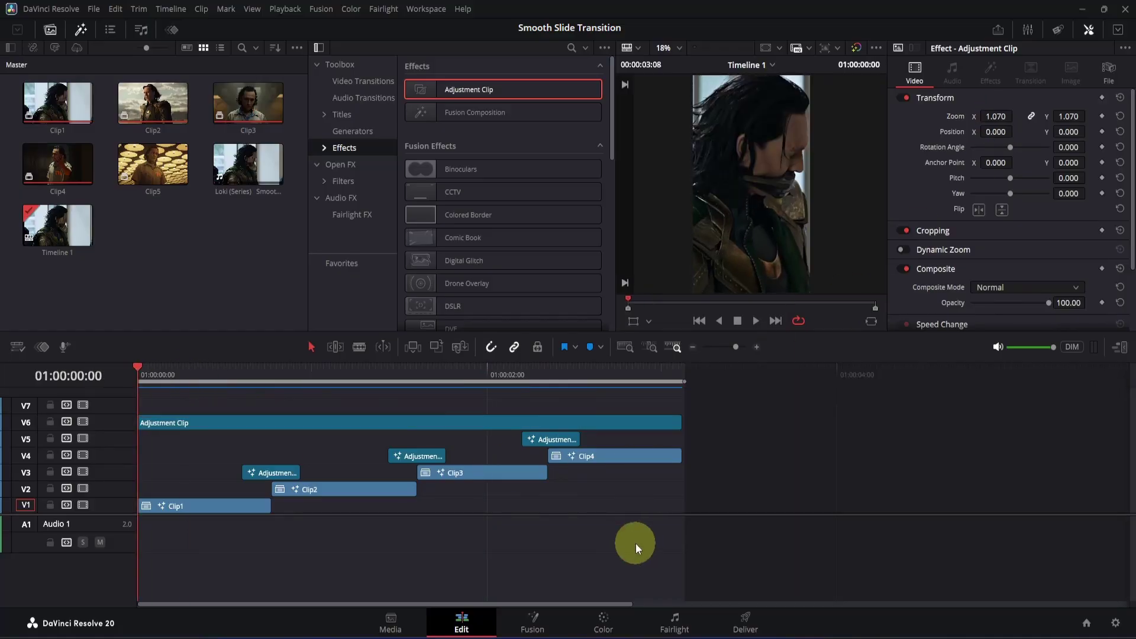
{"action": "key", "text": "space"}
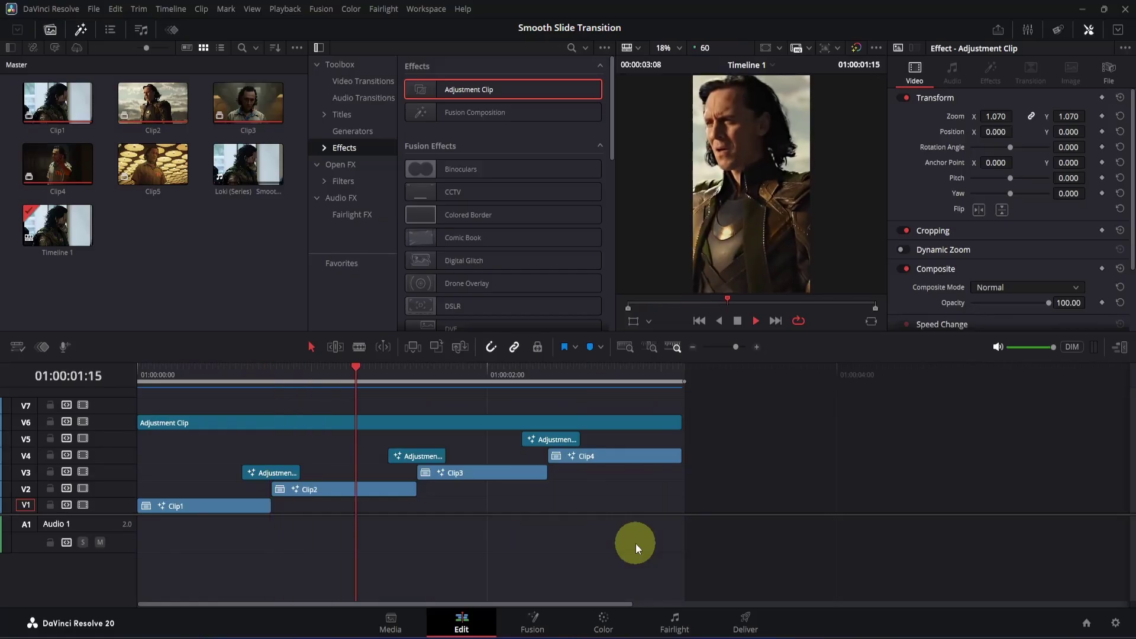